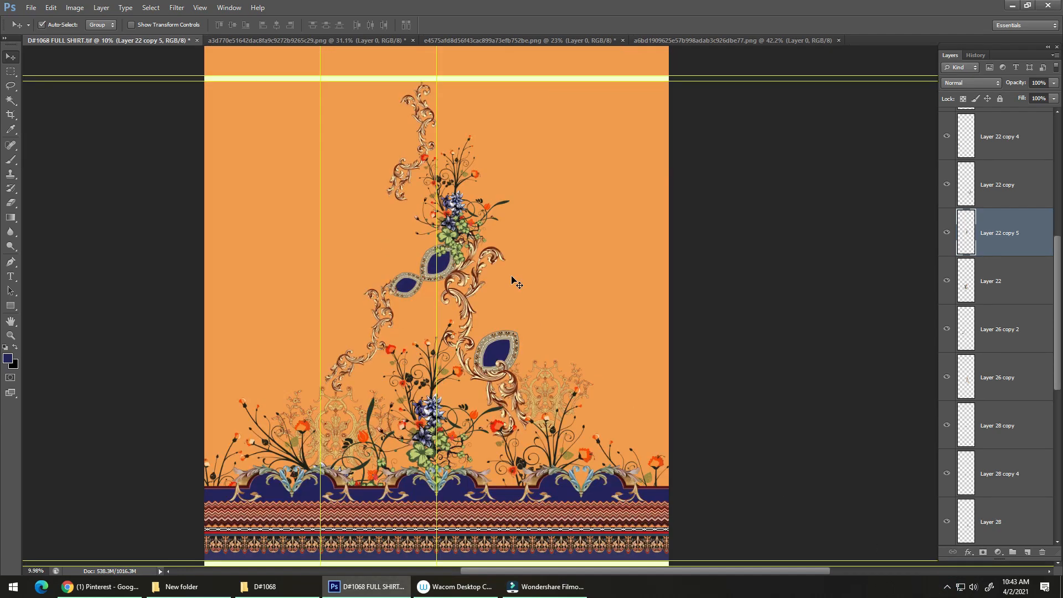
click(949, 586)
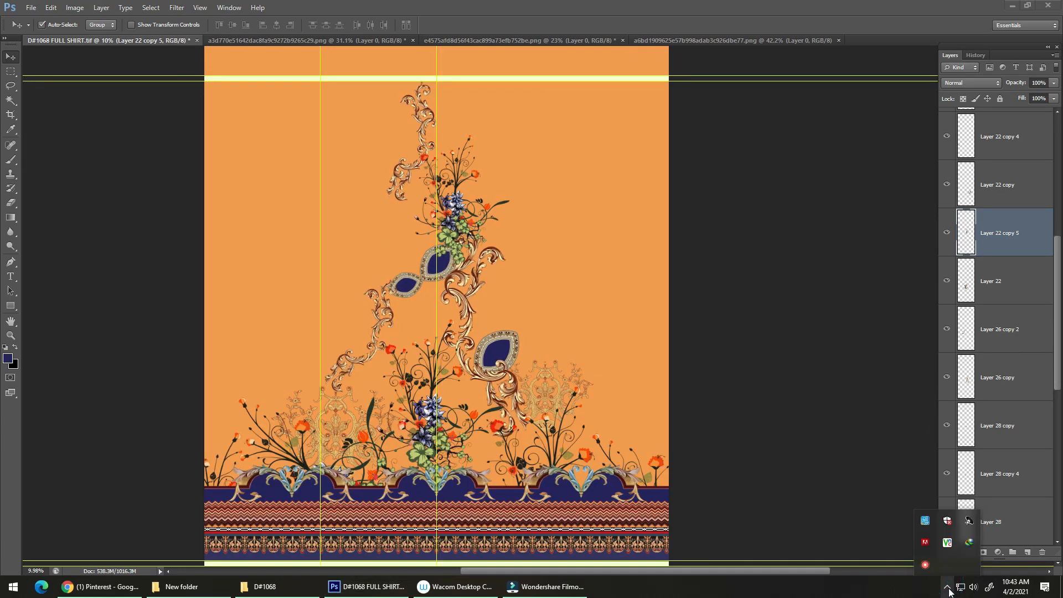
click(948, 587)
drag(428, 385, 421, 382)
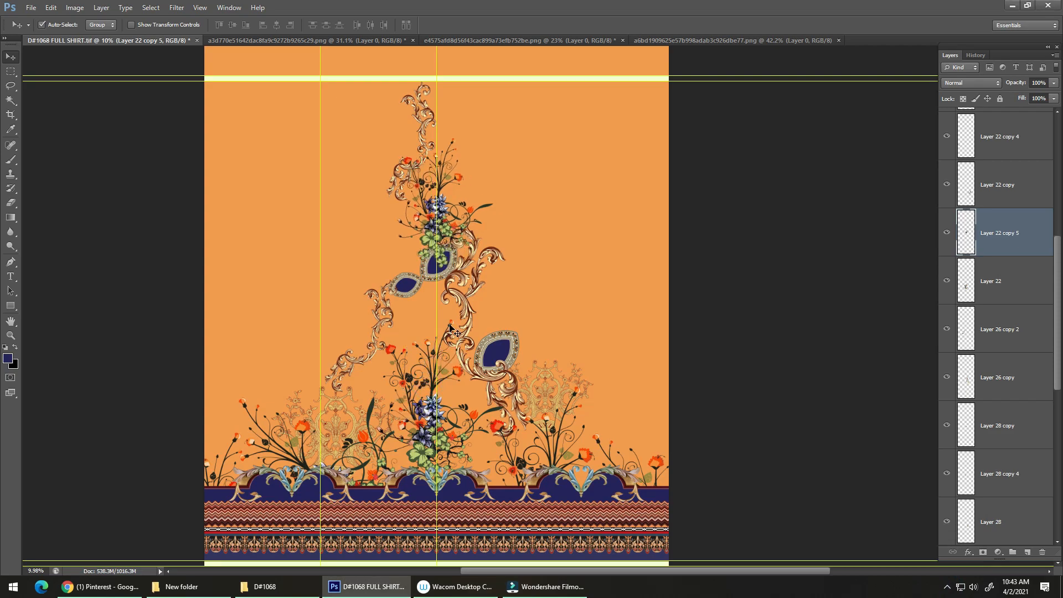
drag(452, 321, 453, 342)
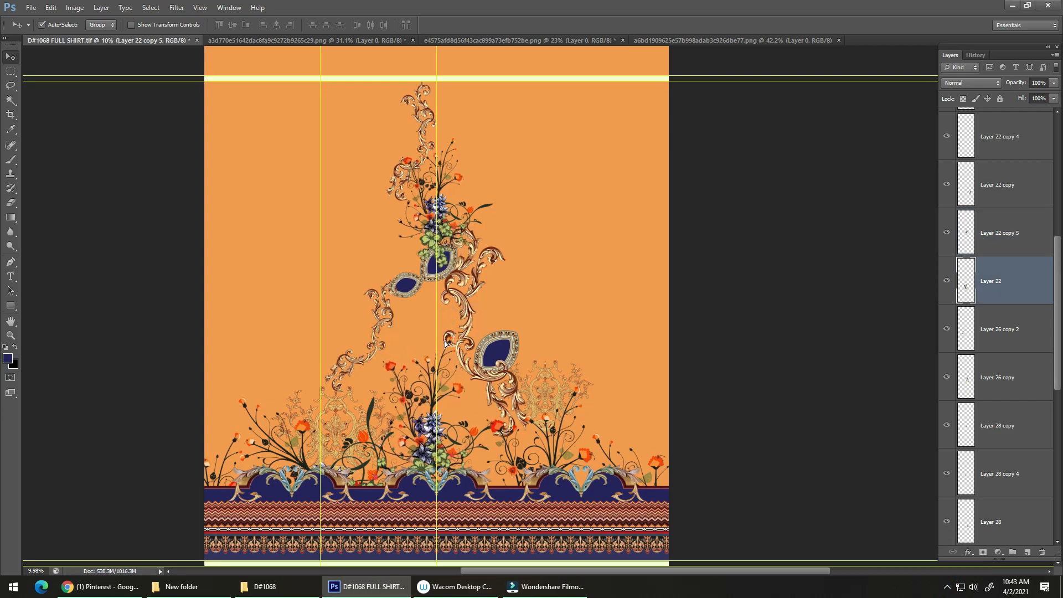
key(ctrl+alt+z)
key(ctrl+alt+z)
Look through the motif images in the New folder window, and return to the shirt design
drag(452, 193, 565, 196)
drag(471, 201, 321, 314)
mouse_move(420, 328)
mouse_down()
mouse_move(376, 332)
mouse_move(426, 334)
mouse_up()
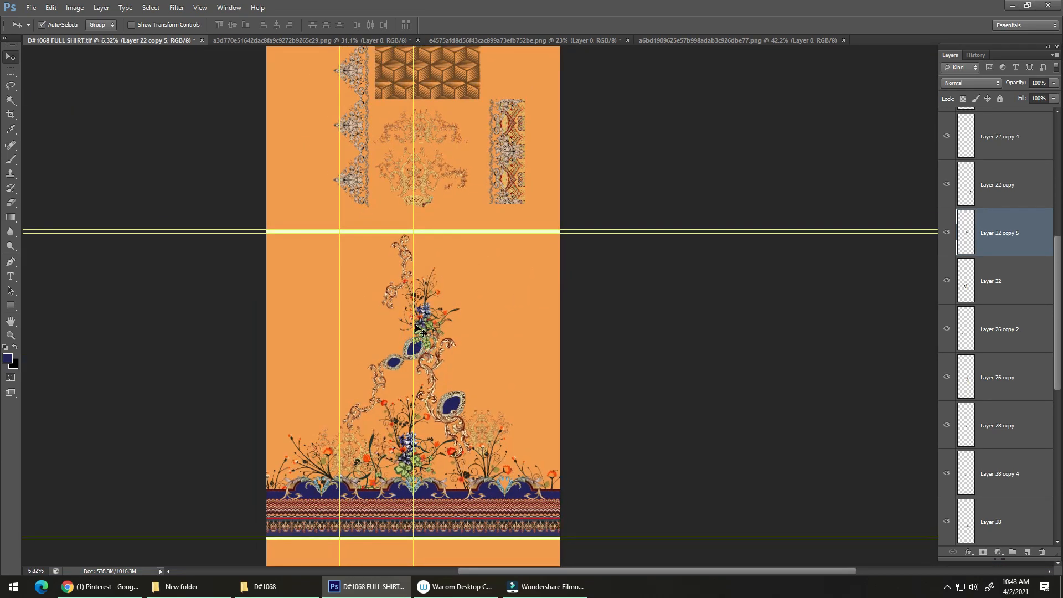
key(alt+Tab)
key(alt+Tab)
key(Tab)
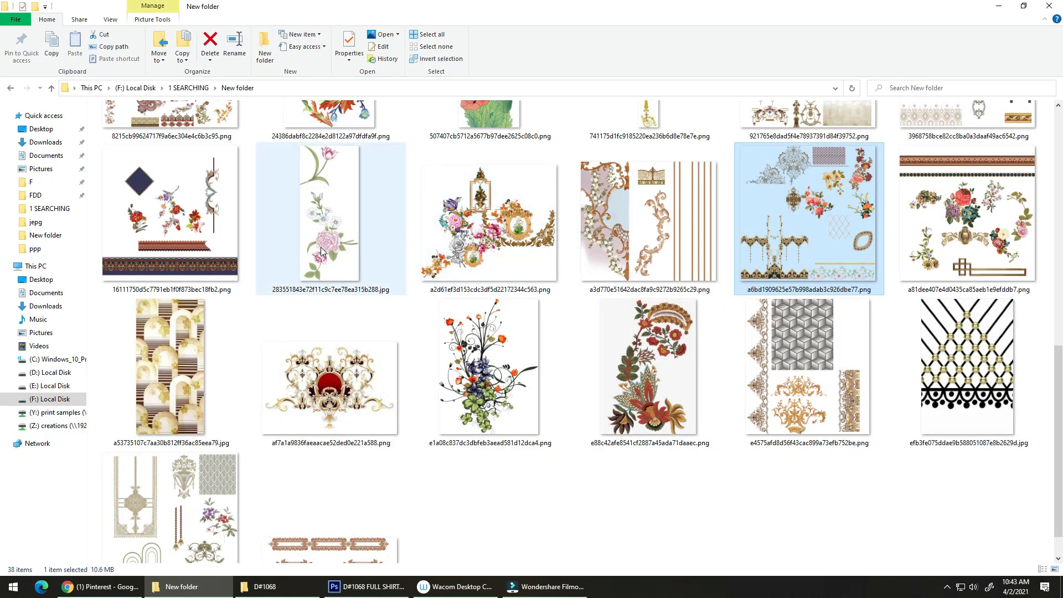
scroll(373, 249, up, 3)
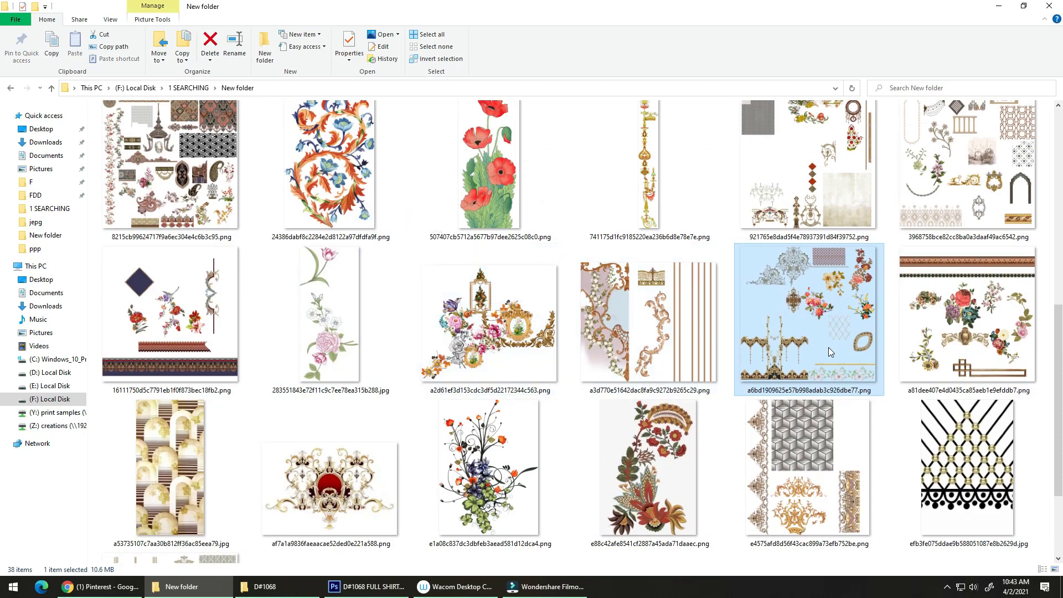
key(alt+Tab)
key(alt+Tab)
key(alt+Tab)
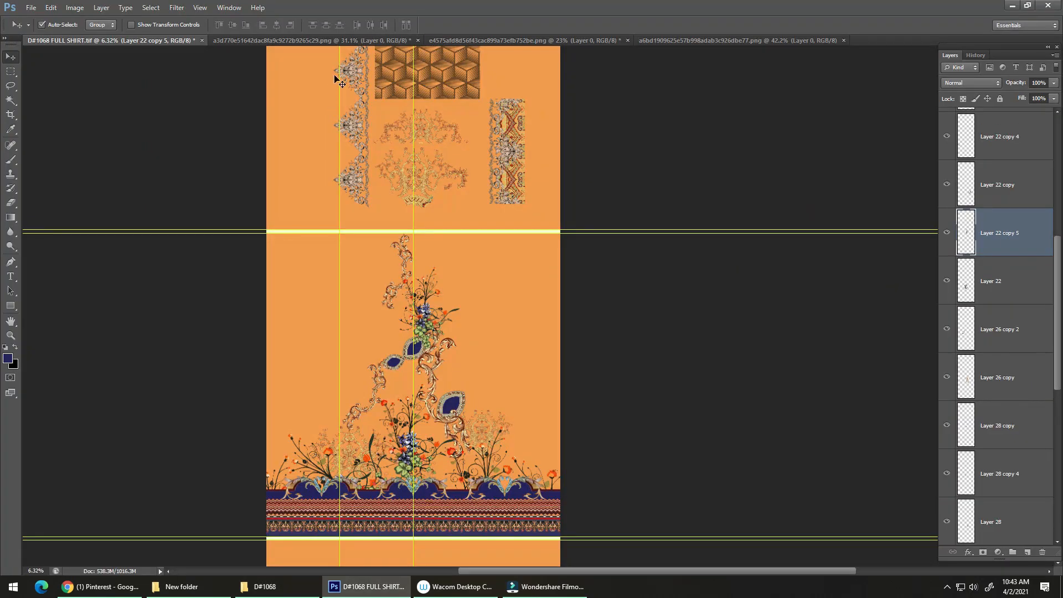
Close the source images whose names begin with a3d770e51642 and e4575afd8d56 without saving their changes
click(351, 42)
key(ctrl+w)
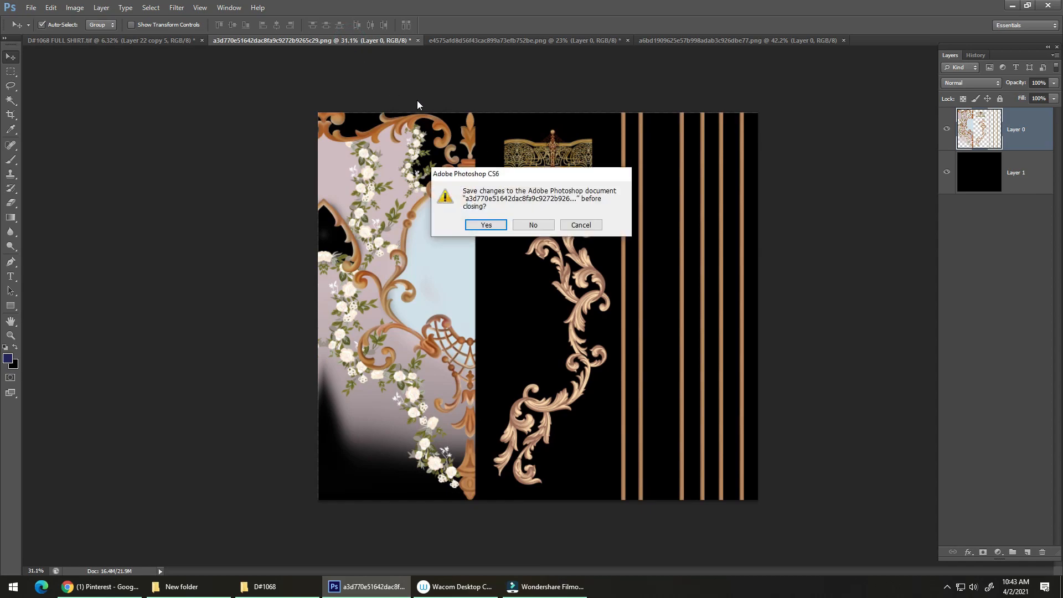
click(525, 225)
click(339, 41)
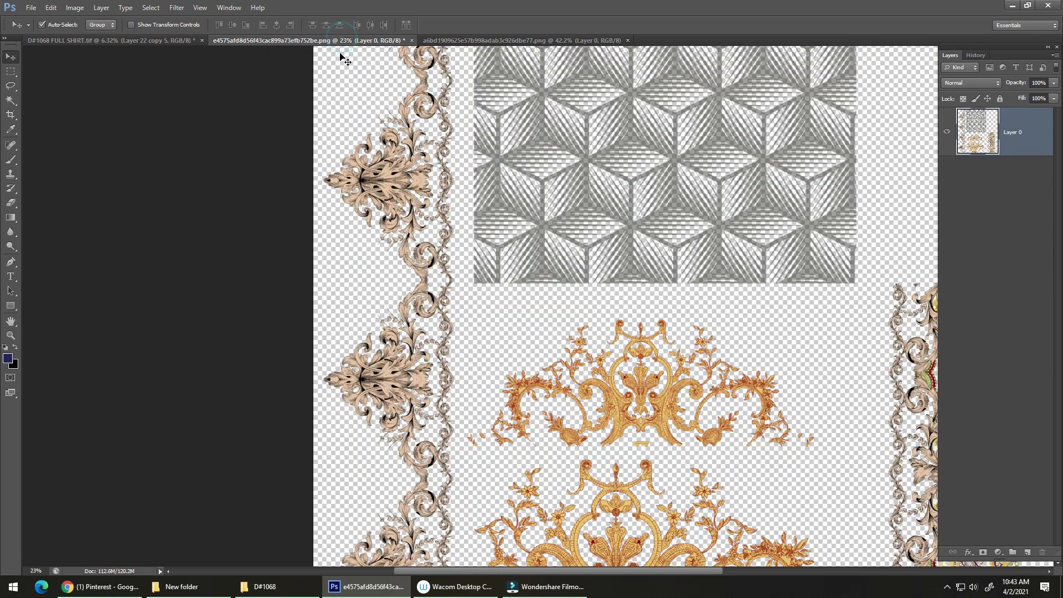
key(ctrl+w)
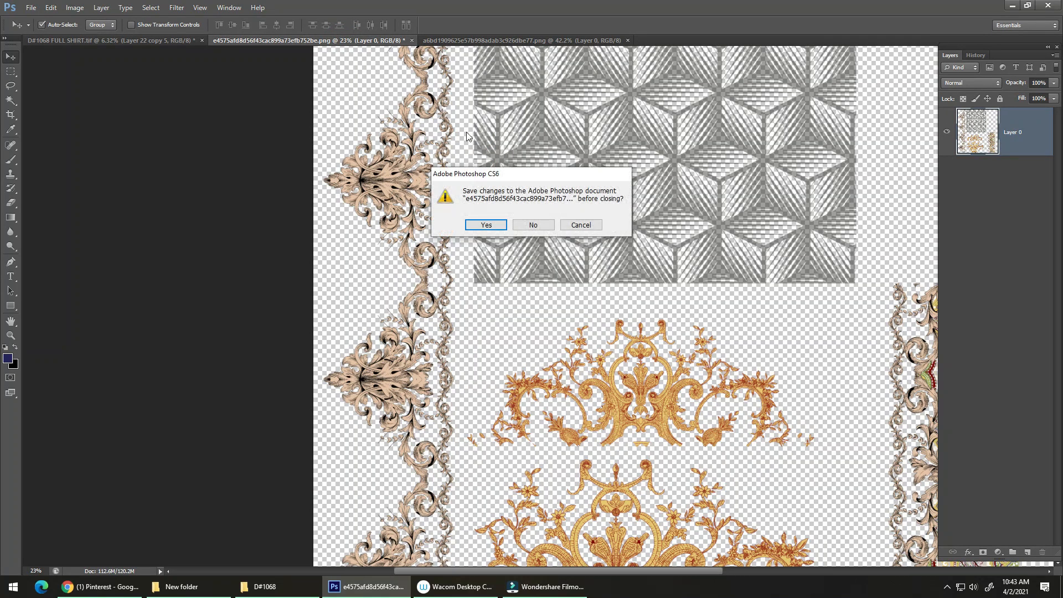
click(549, 225)
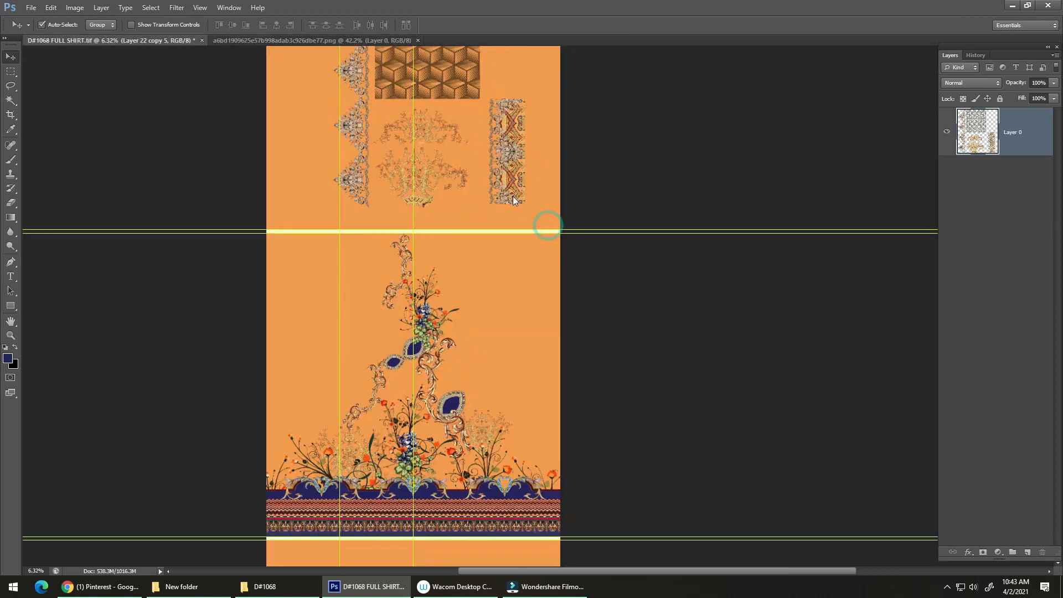
Examine the ornaments, borders and flowers in the remaining source image for a motif suitable for the shirt
click(358, 42)
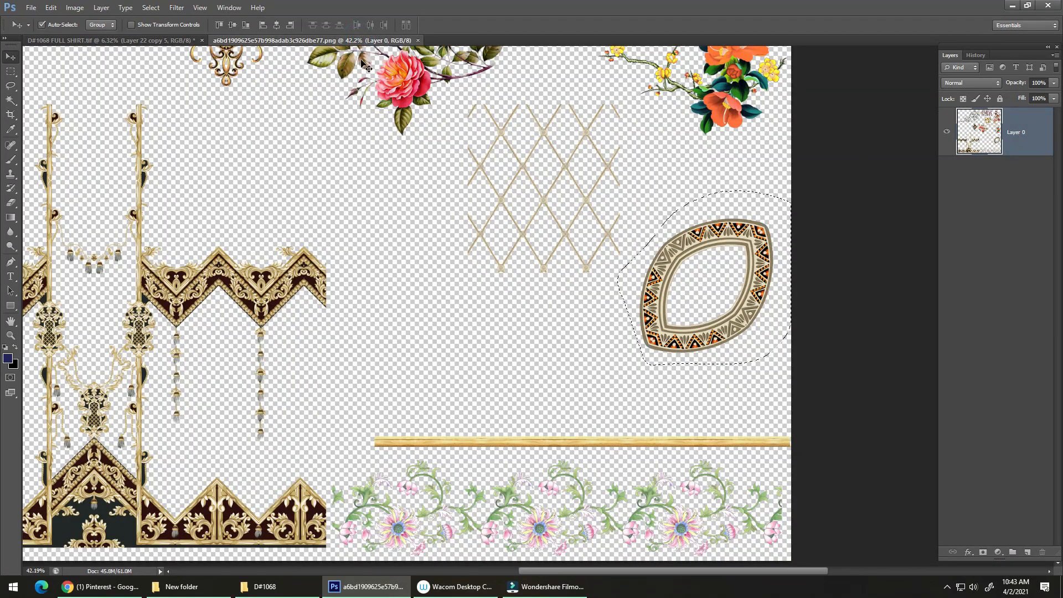
drag(609, 218, 607, 274)
drag(562, 224, 539, 214)
drag(558, 270, 675, 319)
drag(523, 289, 766, 120)
drag(387, 436, 455, 316)
drag(450, 380, 382, 369)
drag(468, 357, 680, 301)
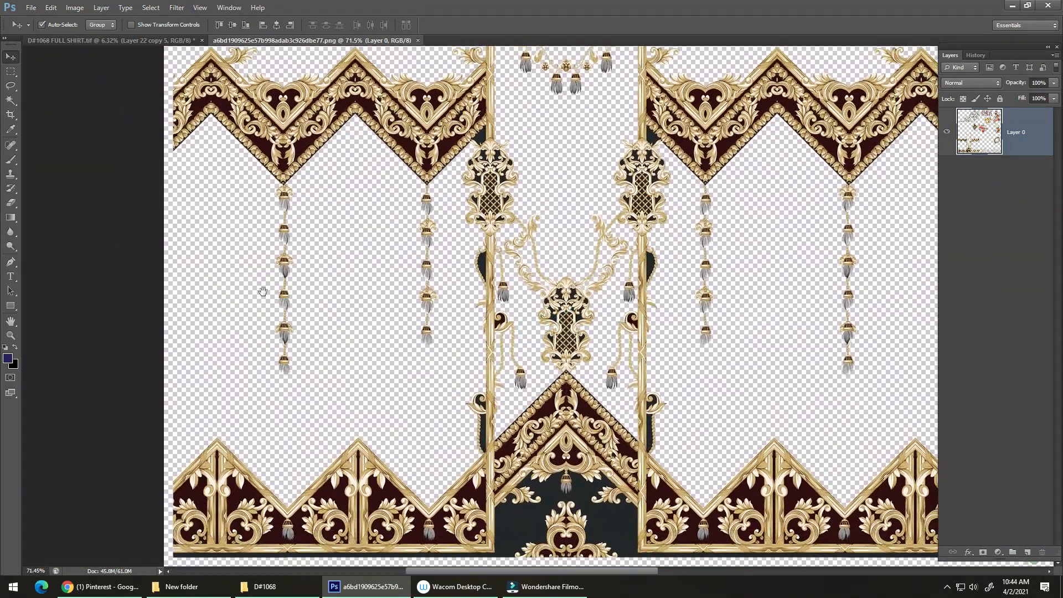
drag(270, 268, 328, 269)
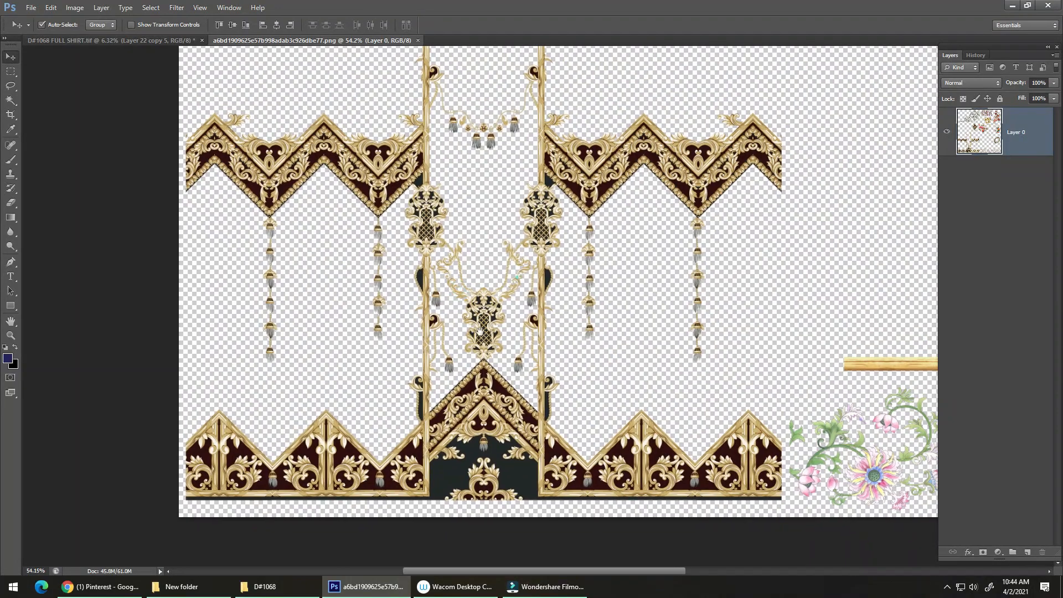
drag(480, 330, 404, 354)
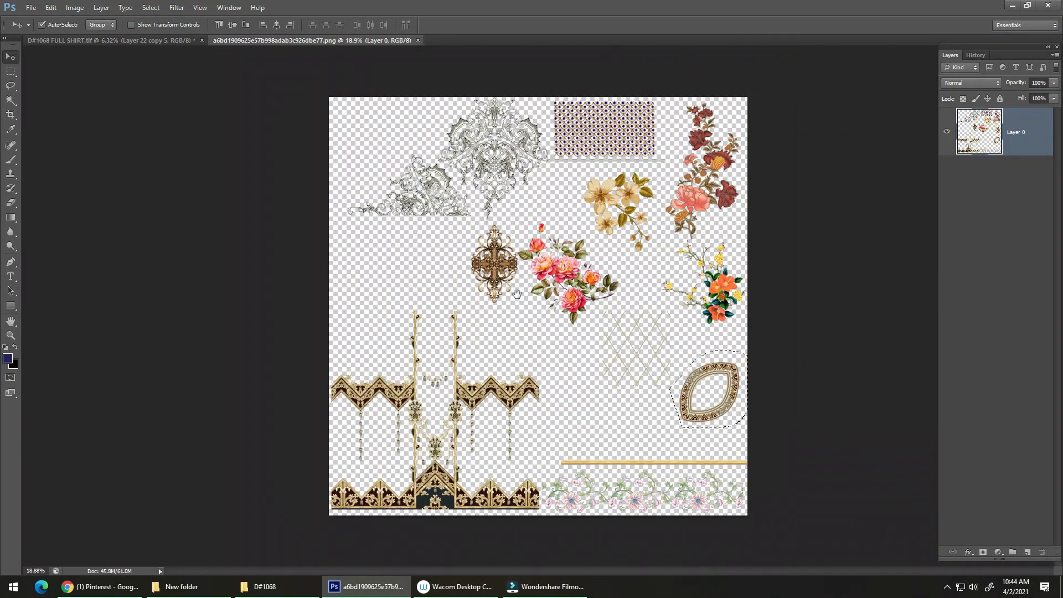
drag(497, 259, 470, 339)
mouse_move(441, 178)
mouse_down()
mouse_move(521, 178)
mouse_move(432, 191)
mouse_up()
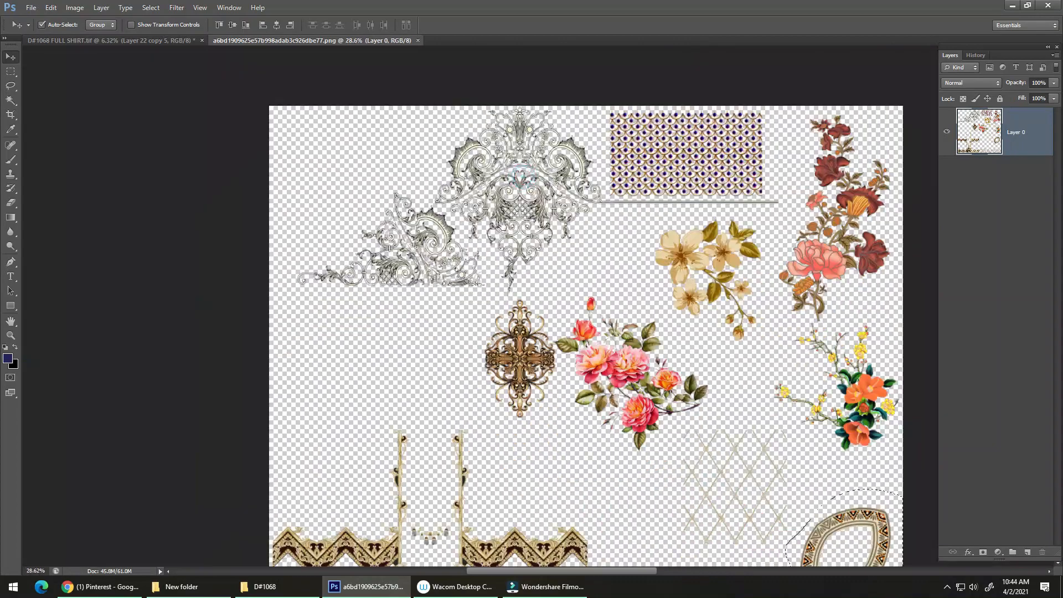
drag(605, 198, 433, 227)
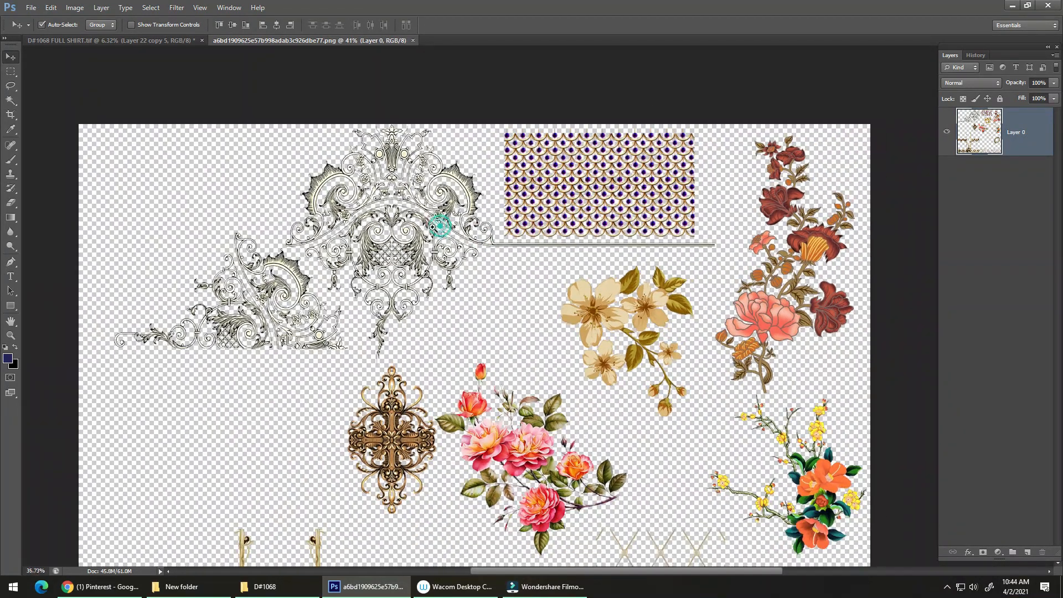
Select the large grey scrollwork ornament and the smaller scroll piece beside it with the Lasso tool
key(l)
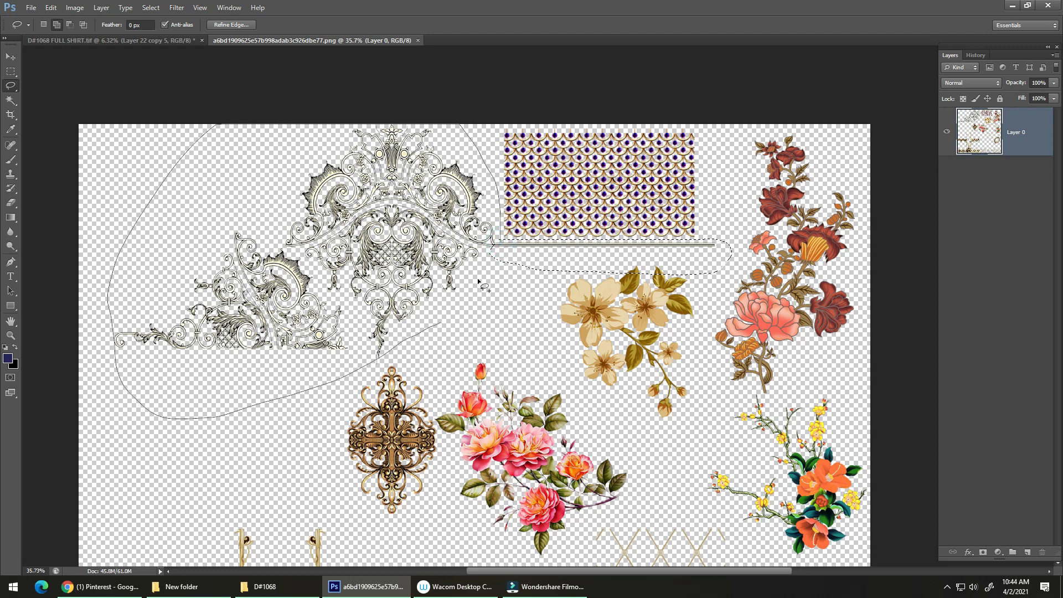
mouse_move(479, 282)
mouse_down()
mouse_move(448, 260)
mouse_move(490, 244)
mouse_up()
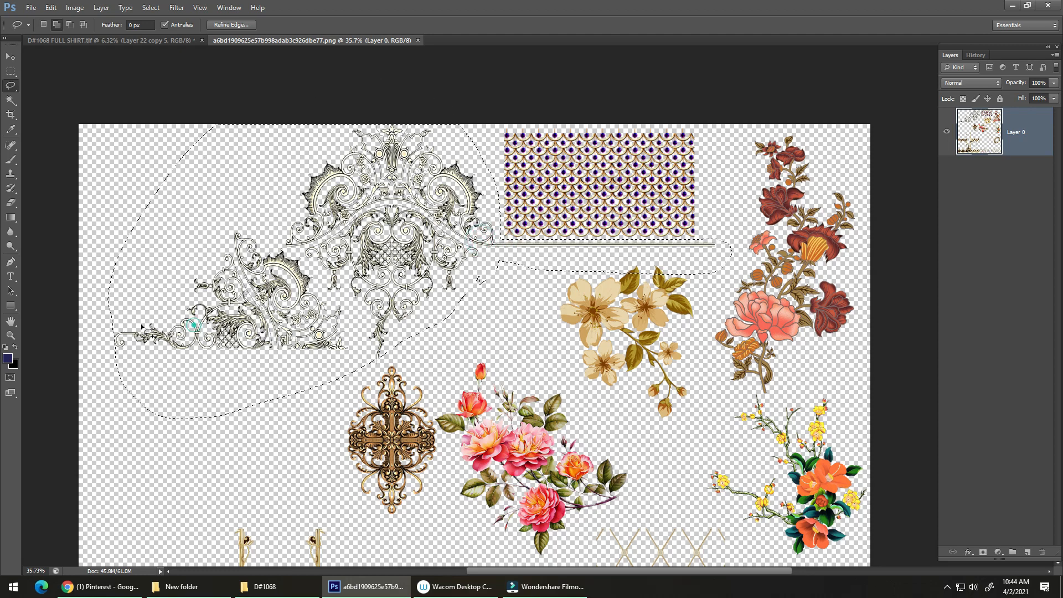
mouse_move(368, 360)
mouse_down()
mouse_move(387, 370)
mouse_move(416, 305)
mouse_move(361, 380)
mouse_move(359, 364)
mouse_move(369, 369)
mouse_move(419, 310)
mouse_up()
drag(479, 287, 496, 265)
click(947, 587)
click(947, 587)
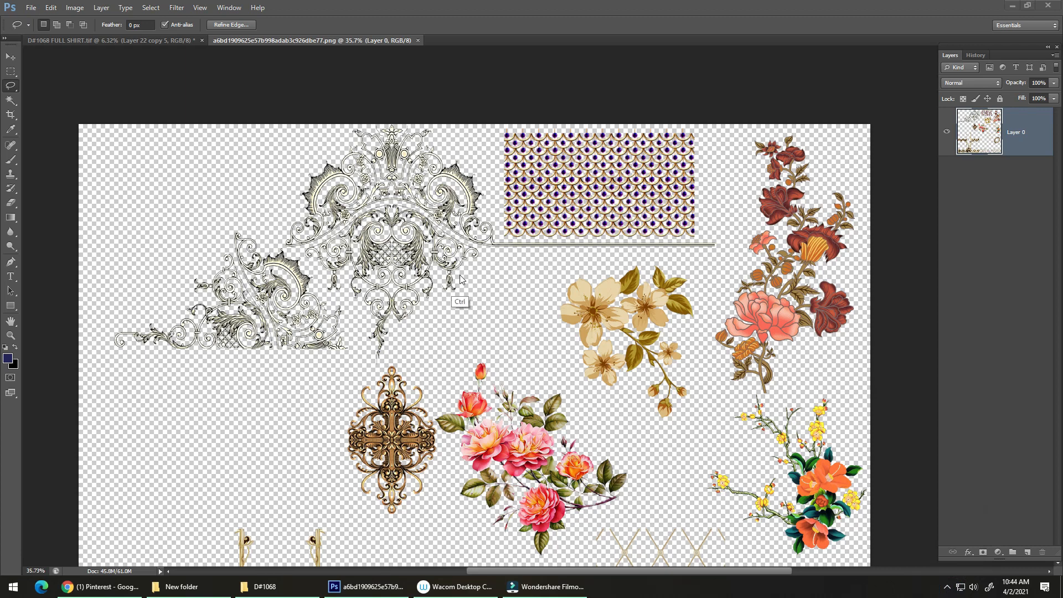
click(179, 45)
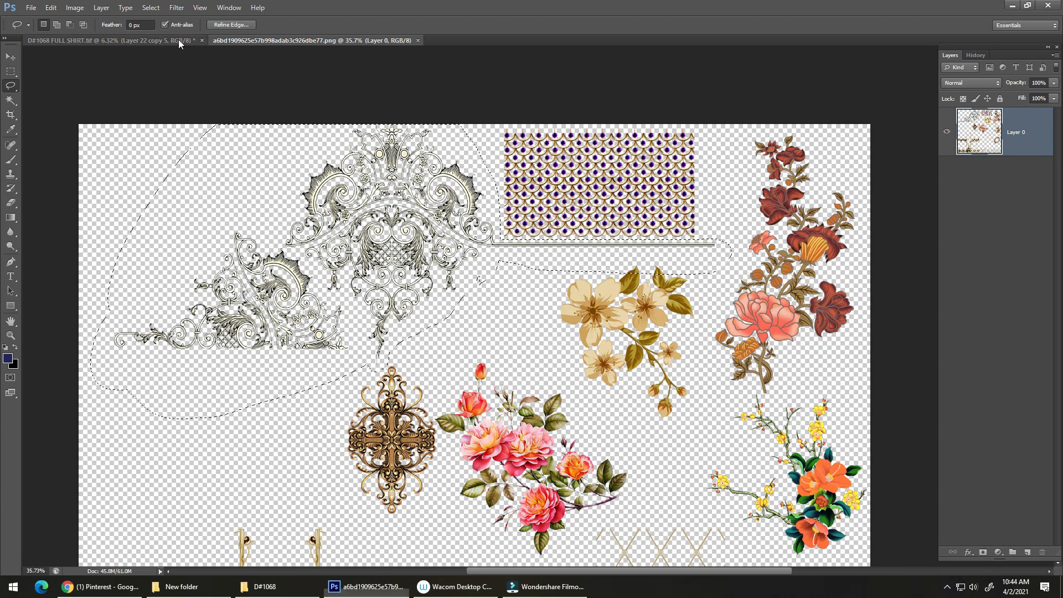
key(ctrl+v)
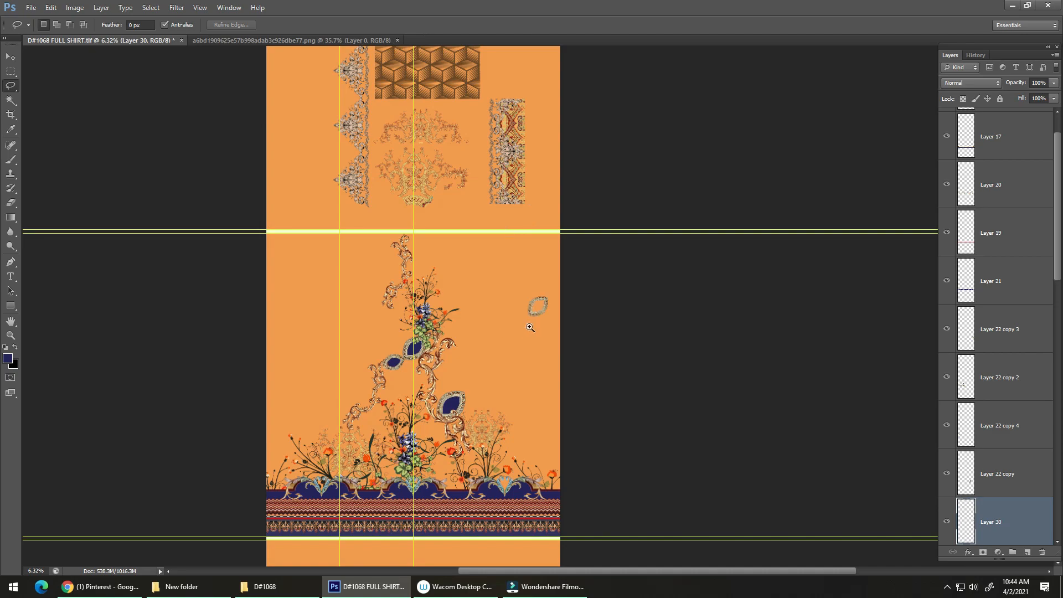
drag(530, 327, 537, 320)
key(ctrl+z)
Copy the selected scrollwork from the source image and paste it into D#1068 FULL SHIRT.tif
click(367, 42)
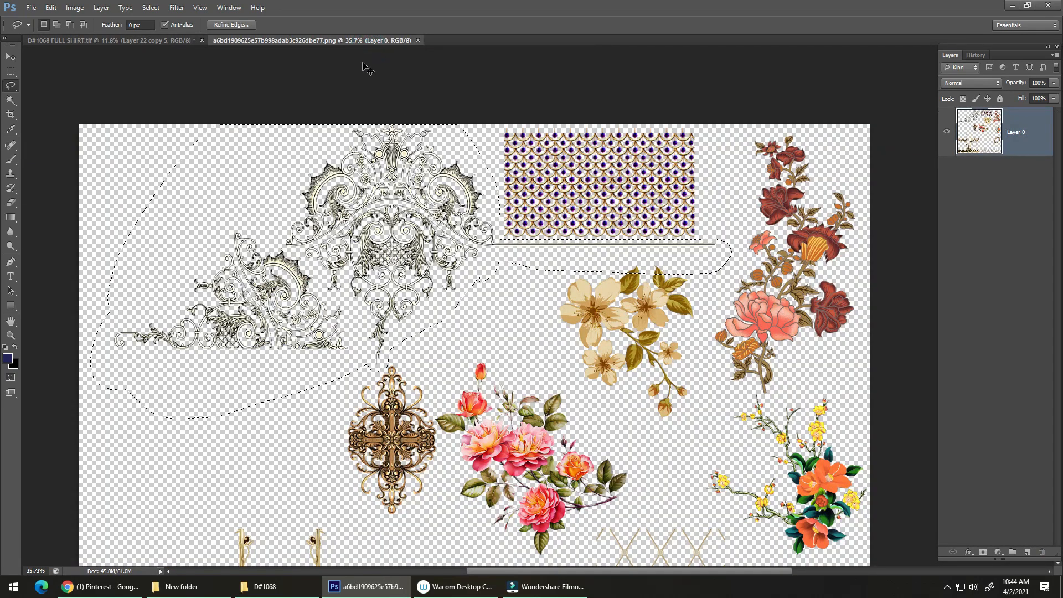
key(ctrl+c)
key(alt+w)
key(1)
key(ctrl+v)
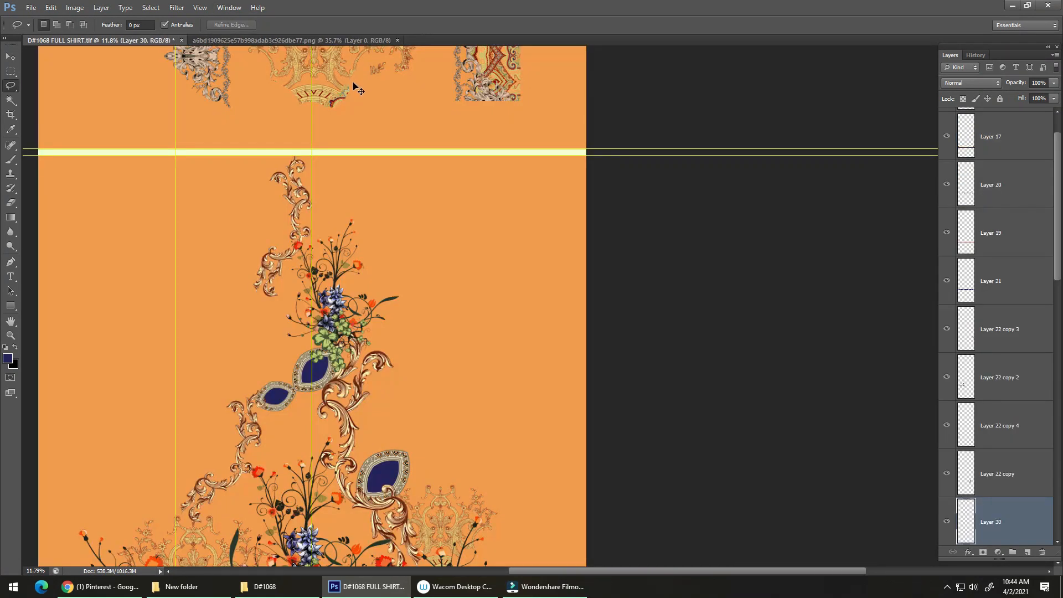
Remove the stray fragments below the thin line of the pasted scrollwork using a lasso selection
drag(480, 312, 444, 277)
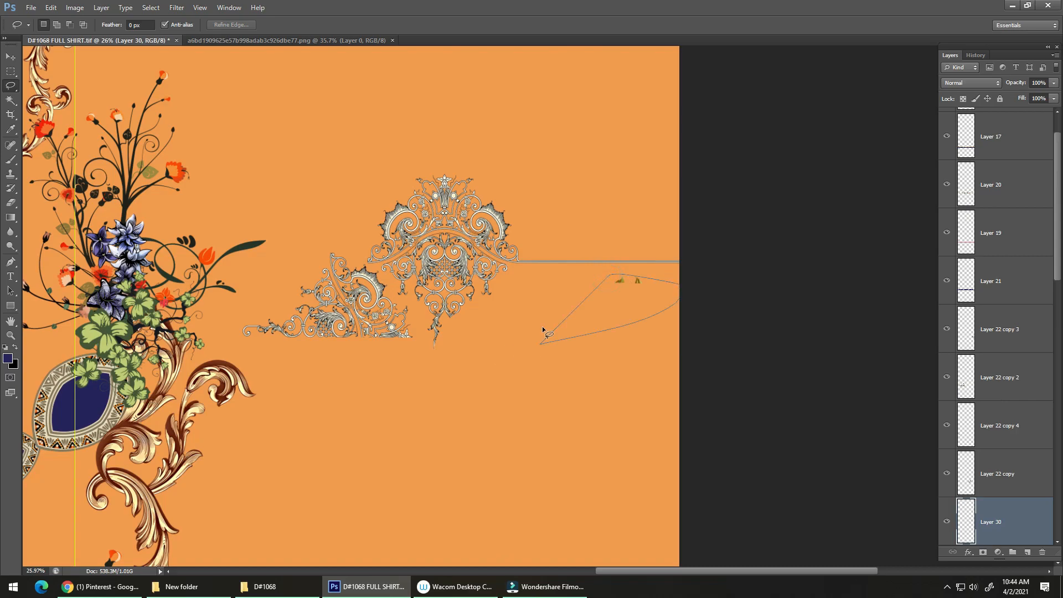
key(ctrl+d)
drag(428, 298, 637, 325)
drag(610, 324, 546, 319)
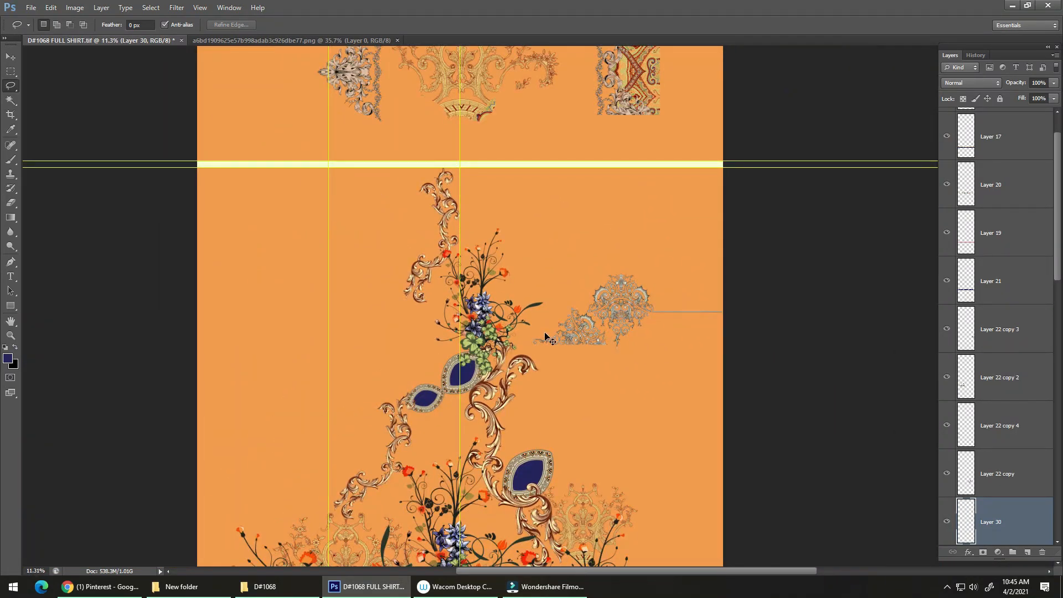
Move the pasted scrollwork across the shirt to the empty area on the other side of the central flower cluster
key(v)
mouse_move(559, 394)
mouse_down()
mouse_move(593, 337)
mouse_move(576, 333)
mouse_up()
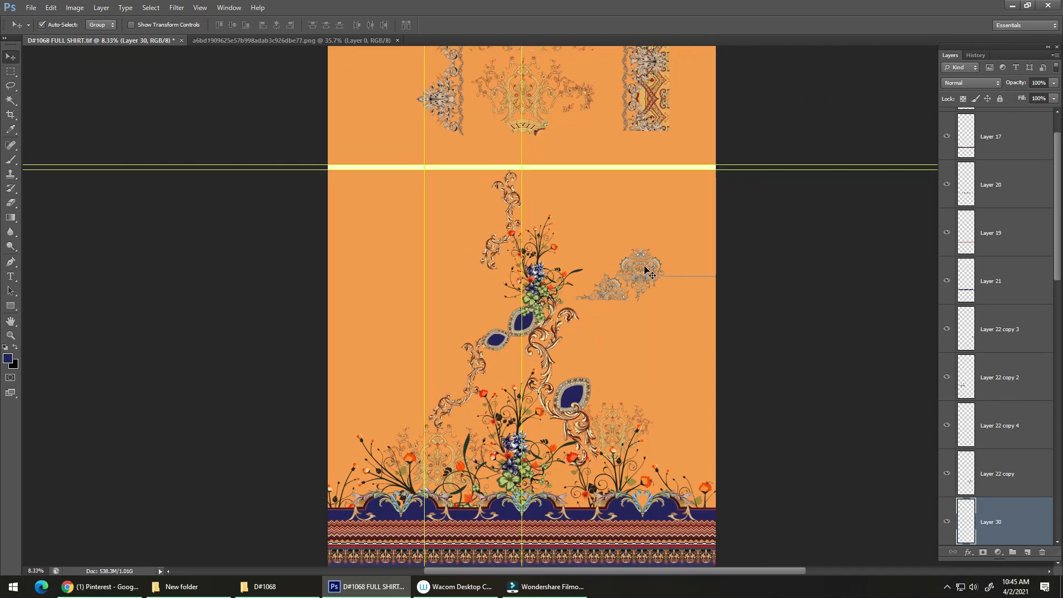
drag(654, 260, 592, 216)
drag(546, 293, 505, 302)
drag(506, 306, 543, 278)
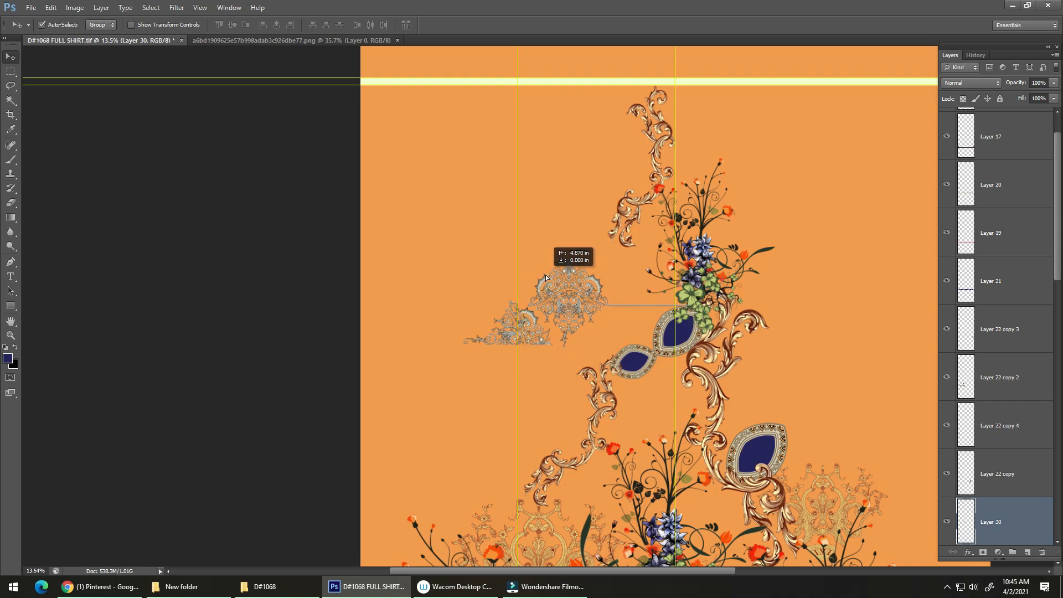
drag(532, 350, 611, 327)
drag(558, 285, 545, 285)
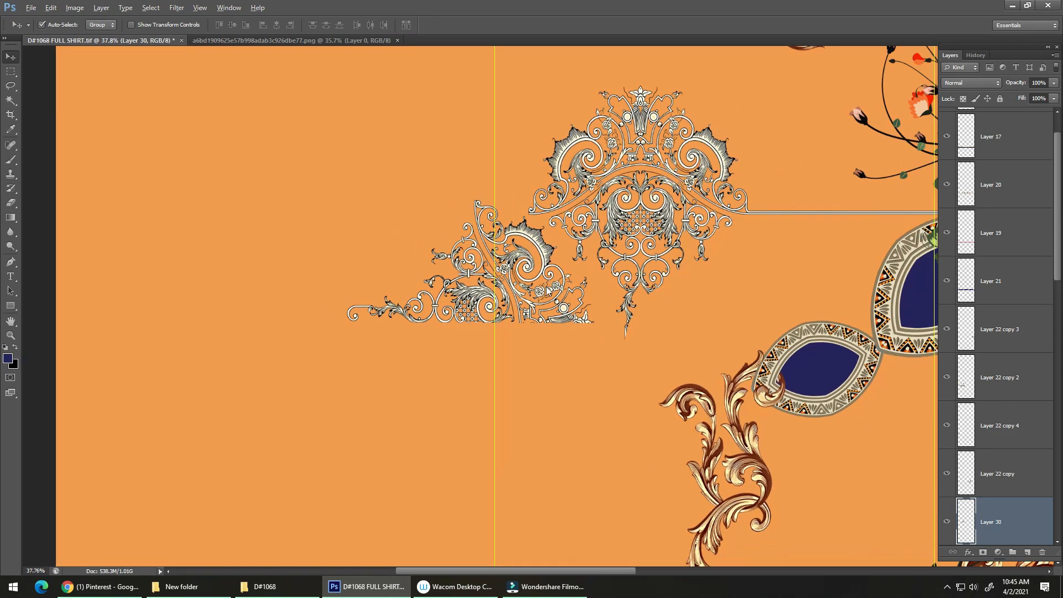
Duplicate the scrollwork, flip the copy vertically and place it directly beneath the original
key(alt+e)
key(alt+a)
key(alt+v)
key(ctrl+t)
drag(612, 247, 571, 407)
key(Return)
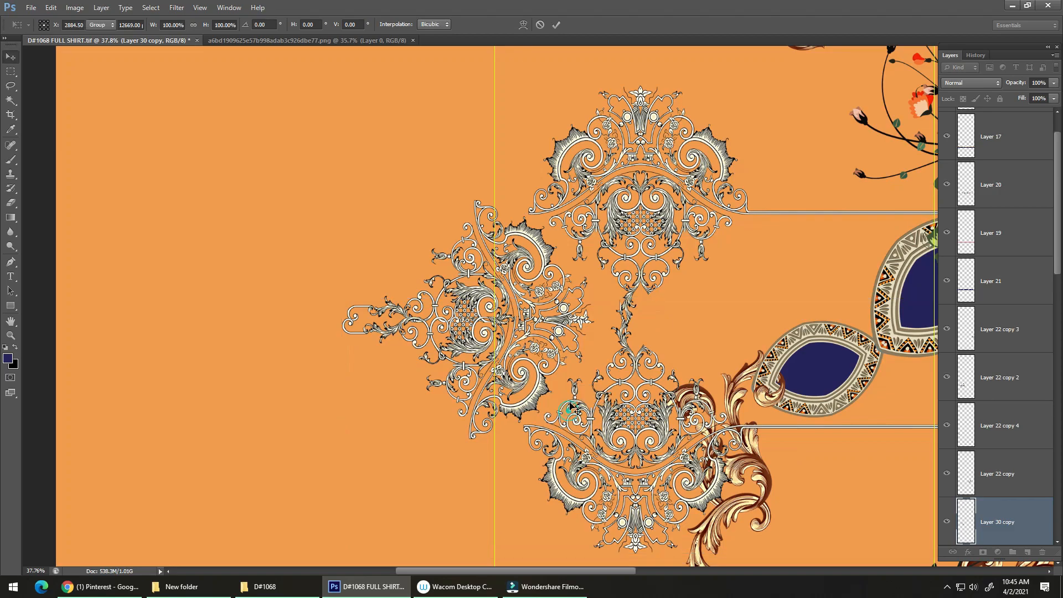
Align the flipped copy with the original along their shared seam and merge the two scrollwork layers
scroll(570, 408, up, 5)
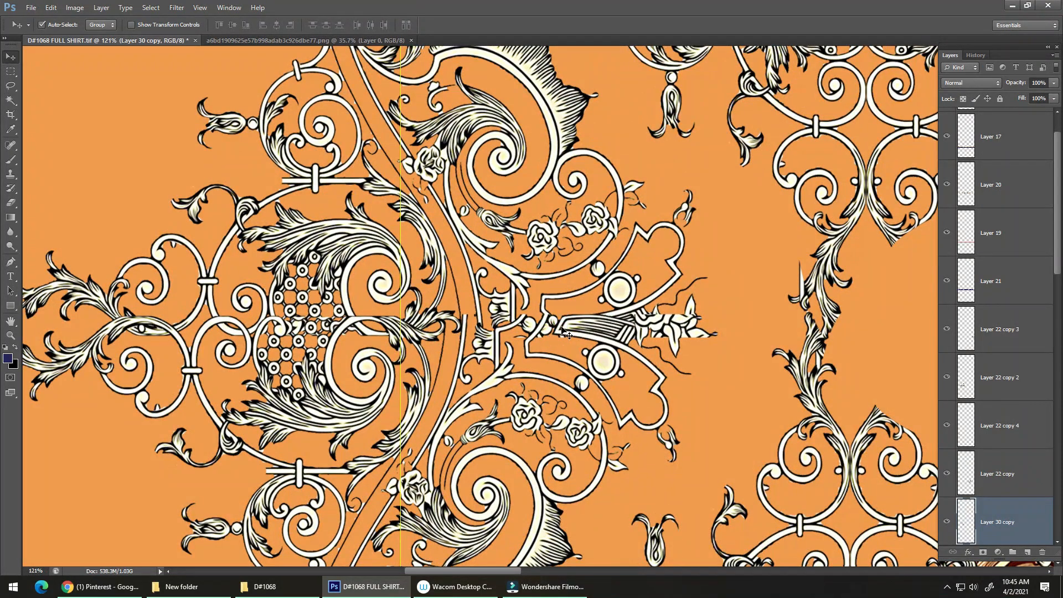
drag(562, 331, 576, 353)
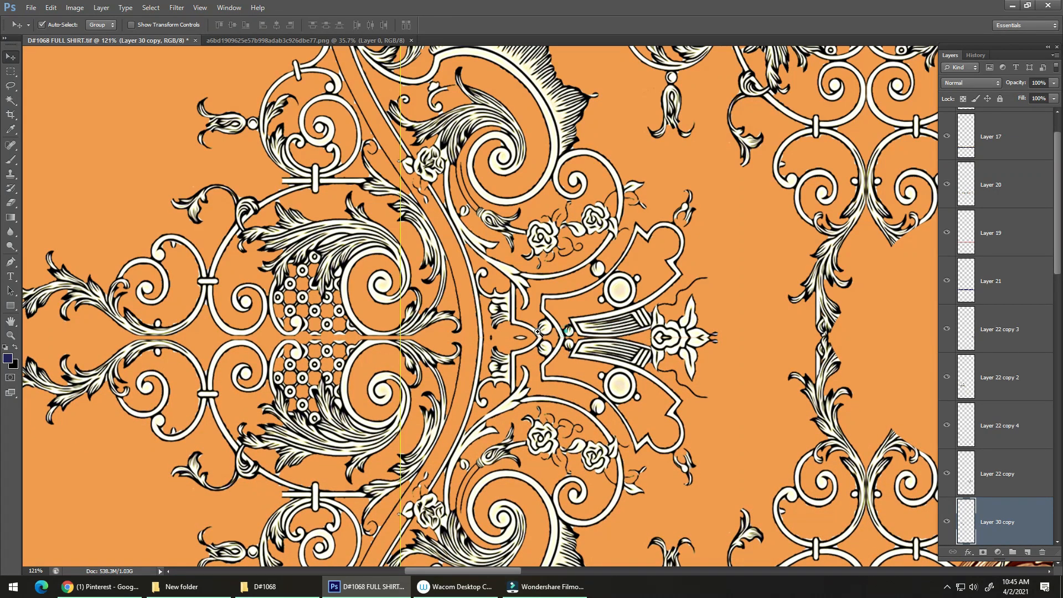
drag(538, 331, 474, 350)
key(ctrl+e)
Rotate the merged scrollwork 90° clockwise, flip it vertically and position it beside the upper flower cluster
drag(574, 350, 582, 336)
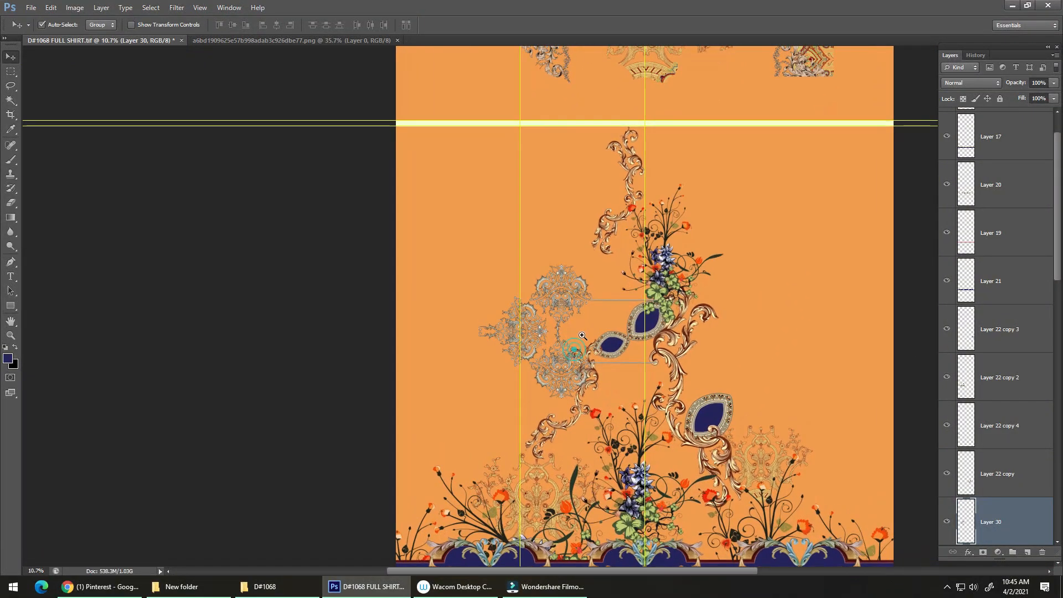
key(ctrl+t)
right_click(582, 302)
click(628, 440)
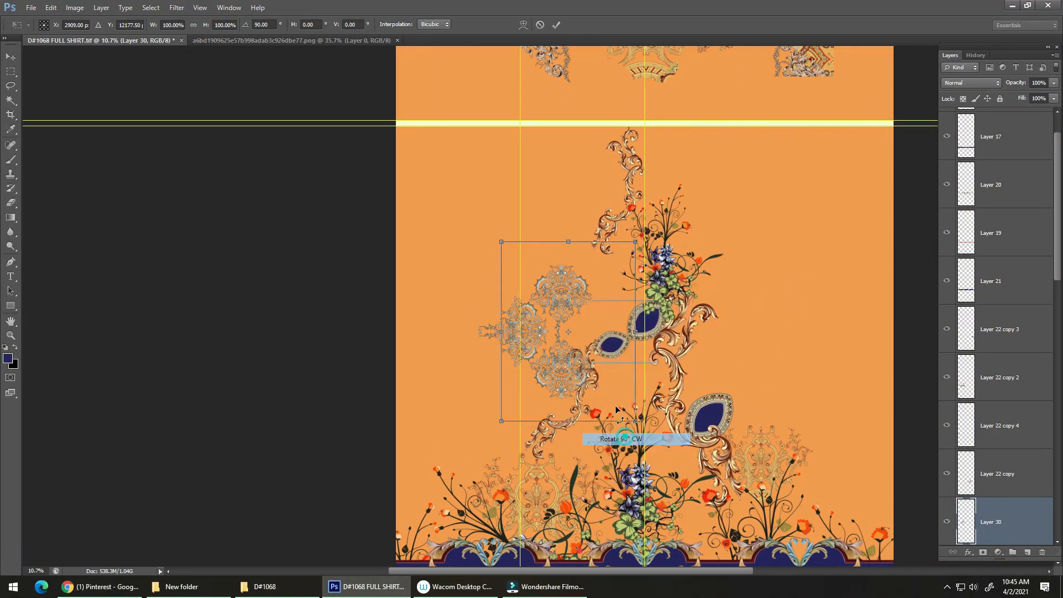
drag(594, 333, 632, 241)
right_click(587, 238)
click(624, 416)
key(Return)
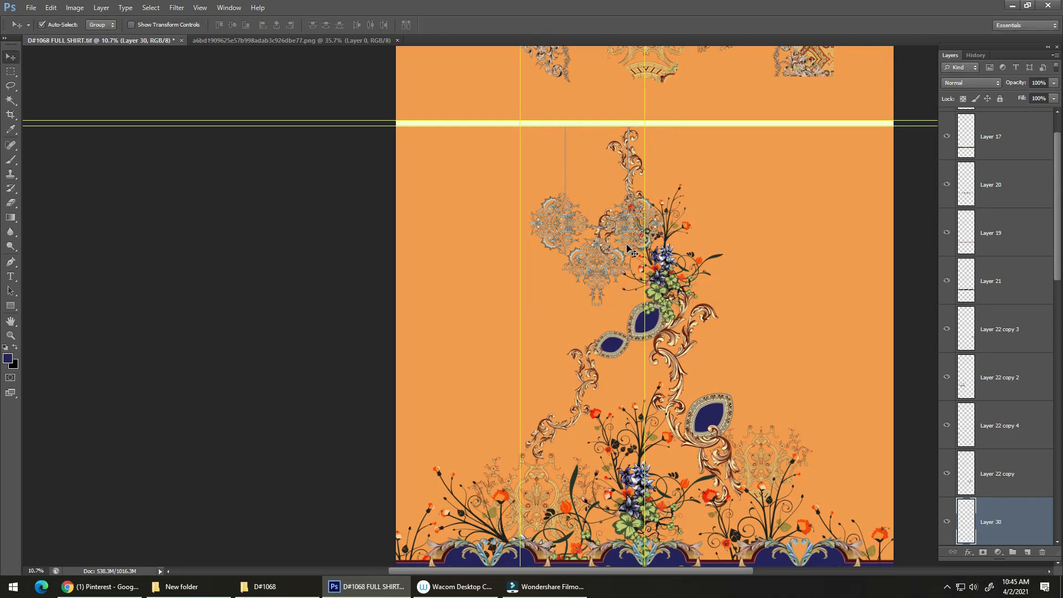
Send the grey scrollwork motif on Layer 30 down the stack to just above Layer 13, behind the other artwork
scroll(665, 156, up, 3)
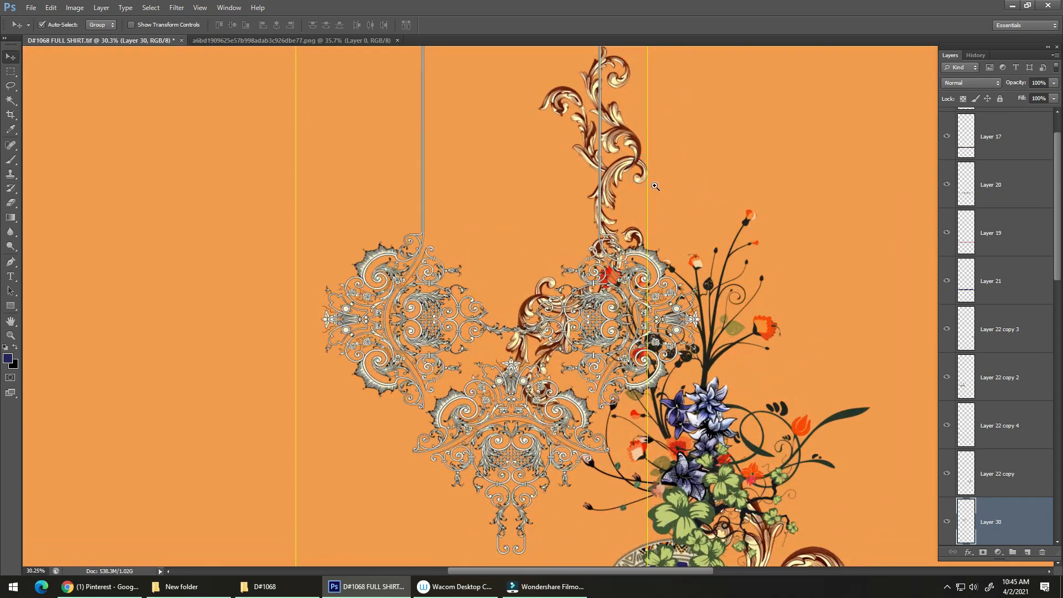
scroll(619, 206, down, 2)
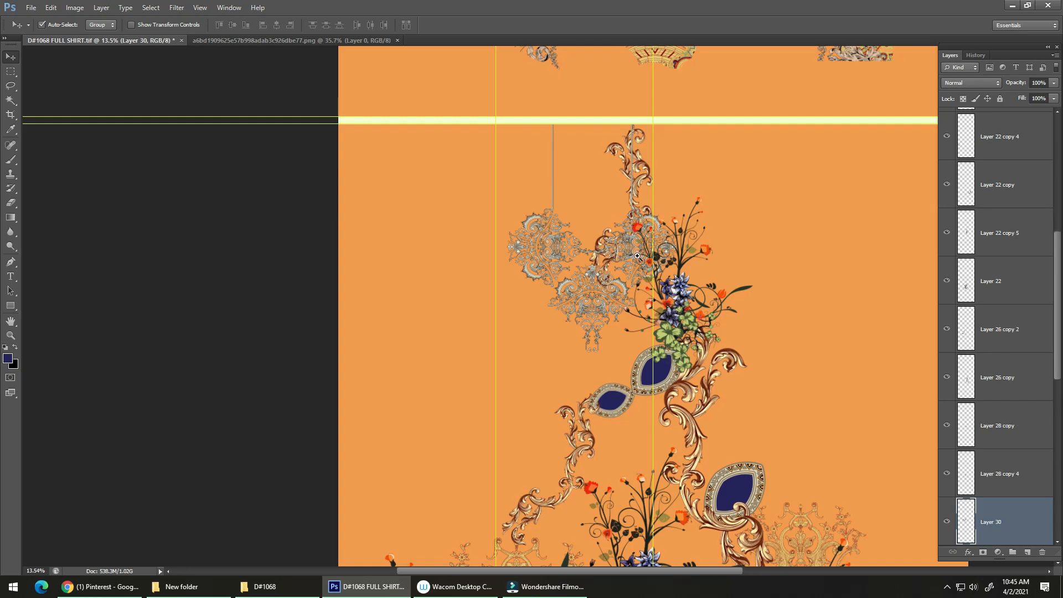
scroll(638, 256, up, 4)
scroll(640, 243, down, 2)
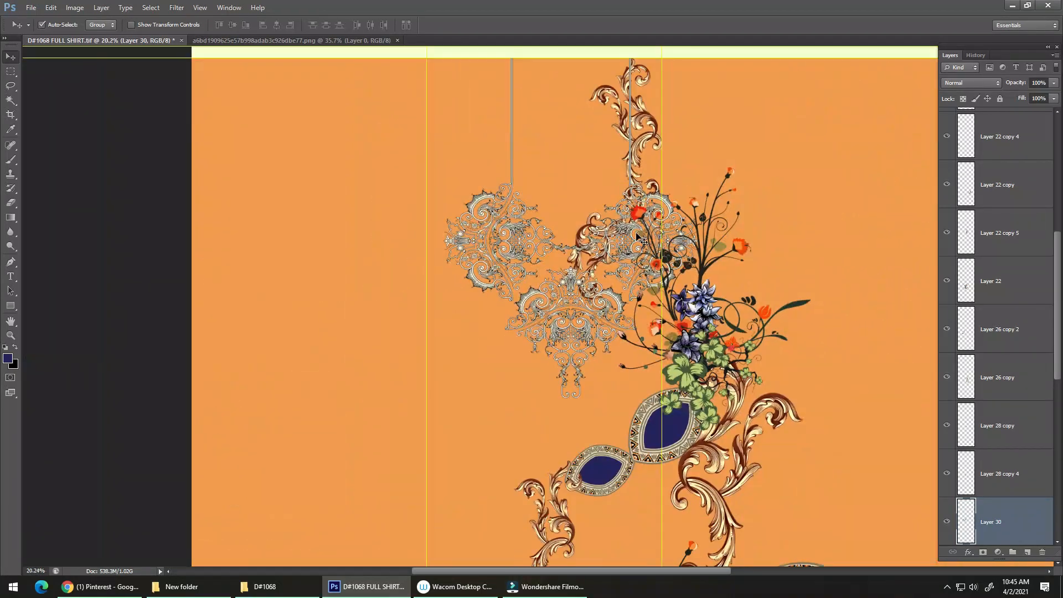
scroll(611, 252, down, 1)
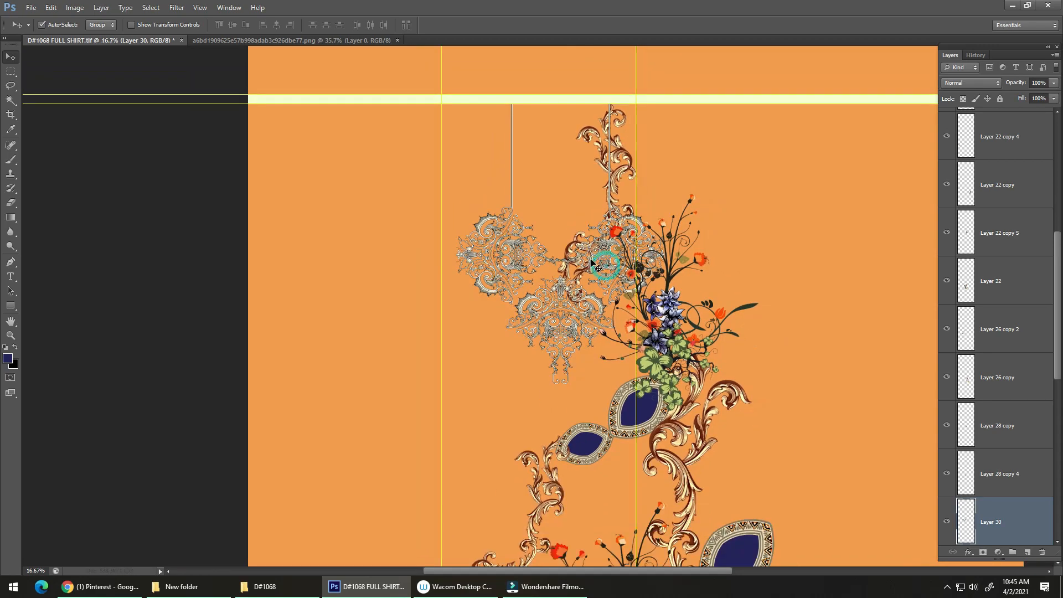
key(ctrl+[)
key(ctrl+[)
key(ctrl+[)
key(ctrl+[)
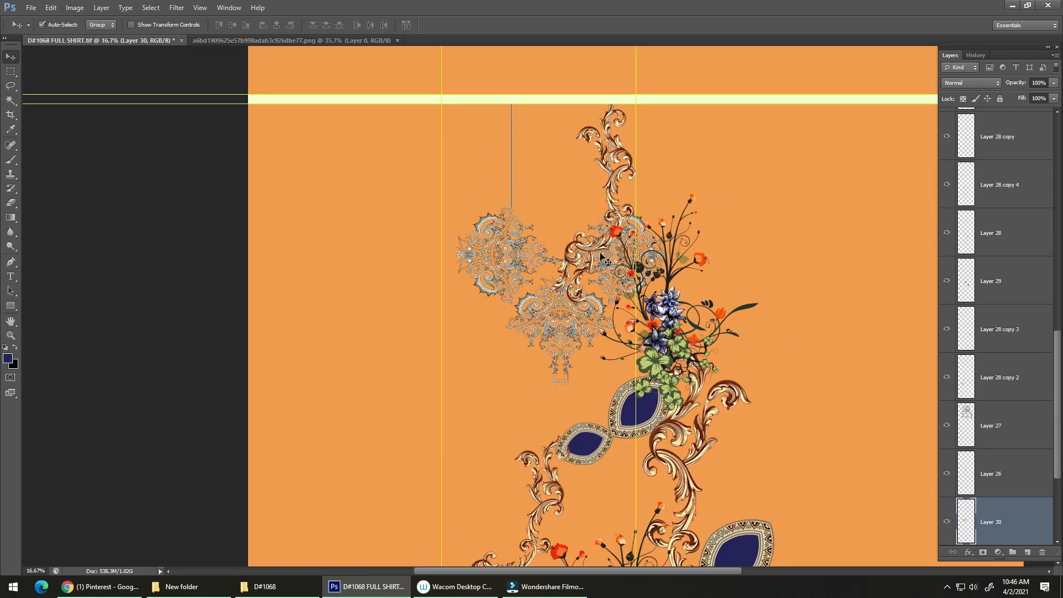
key(ctrl+])
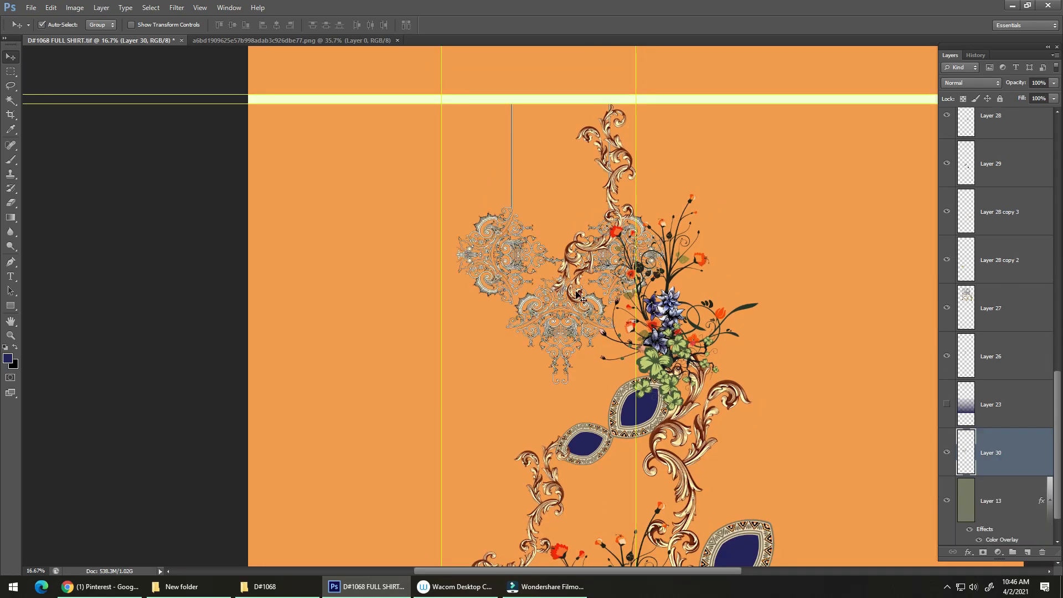
Move the grey scrollwork motif clear of the flower cluster to the empty orange area around the outer vertical guide
drag(581, 300, 535, 274)
scroll(574, 293, down, 4)
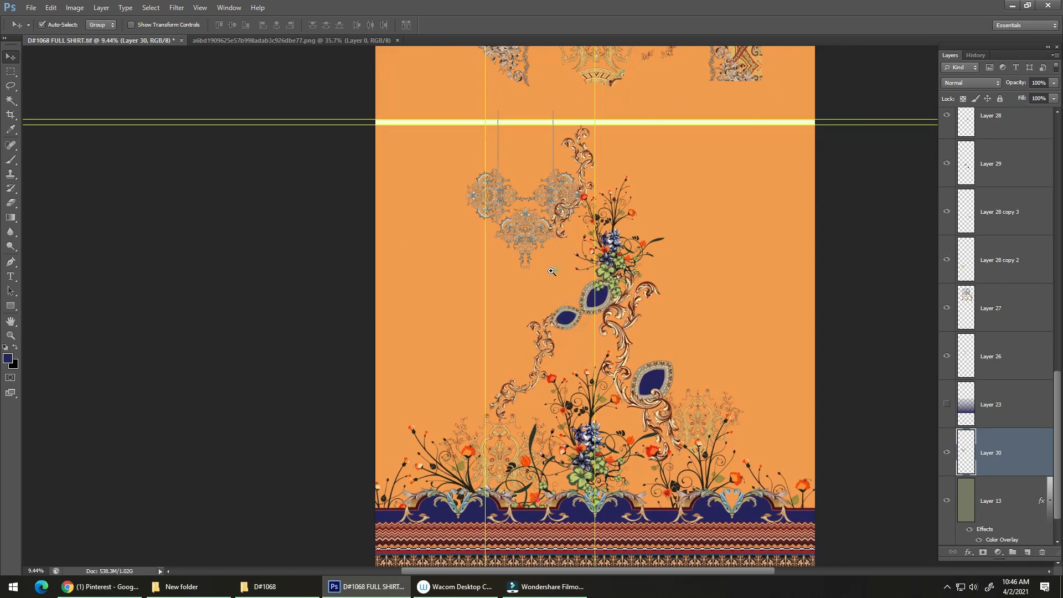
scroll(564, 287, up, 1)
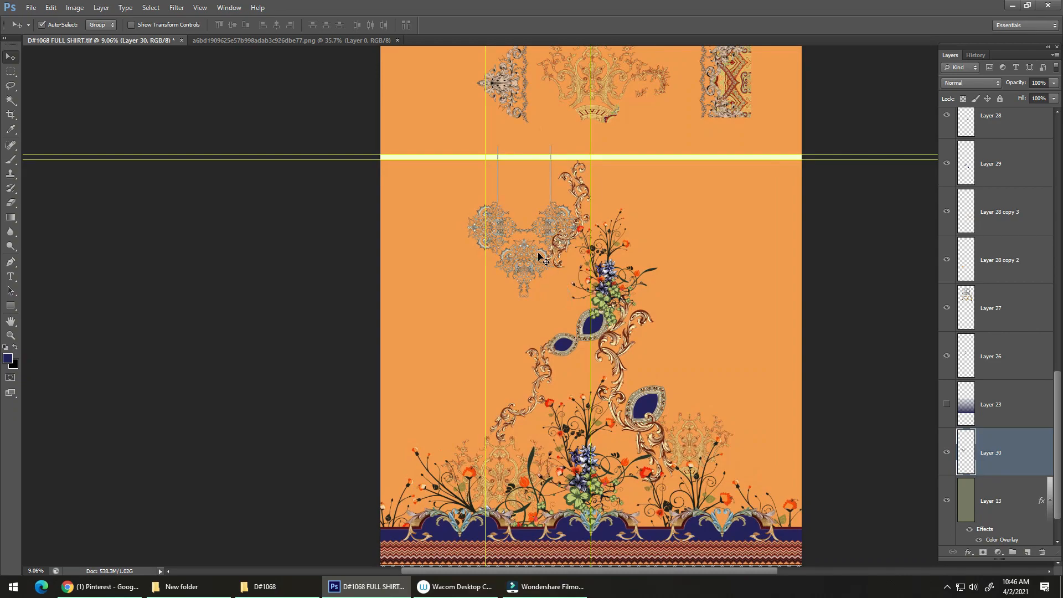
drag(542, 254, 547, 280)
Duplicate the grey motif vertically along the guide and shift the upper one upward until the scrolls meet at the seam
drag(562, 280, 552, 354)
drag(577, 416, 569, 261)
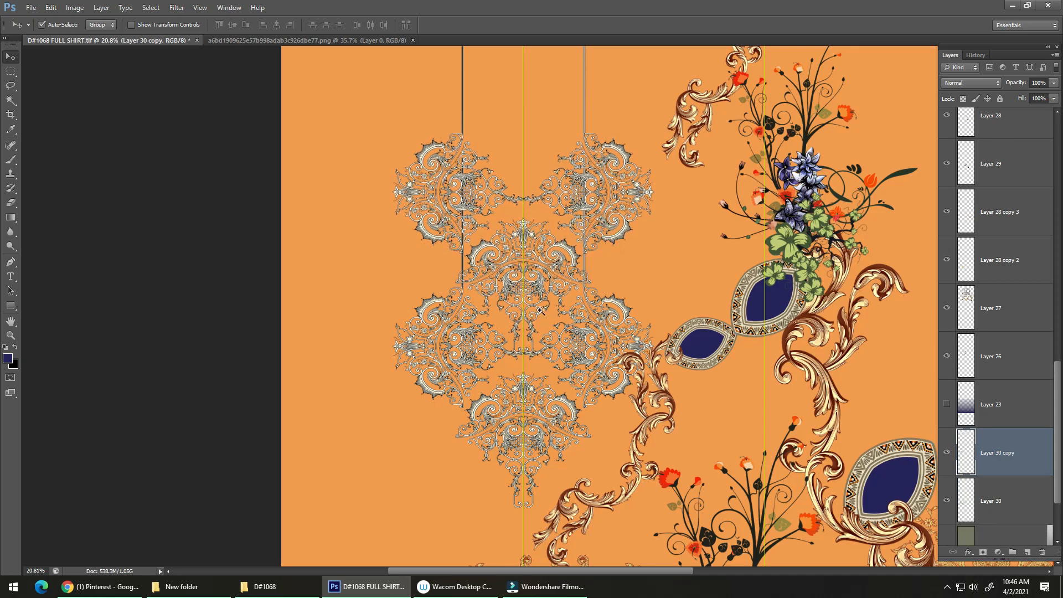
drag(535, 321, 522, 395)
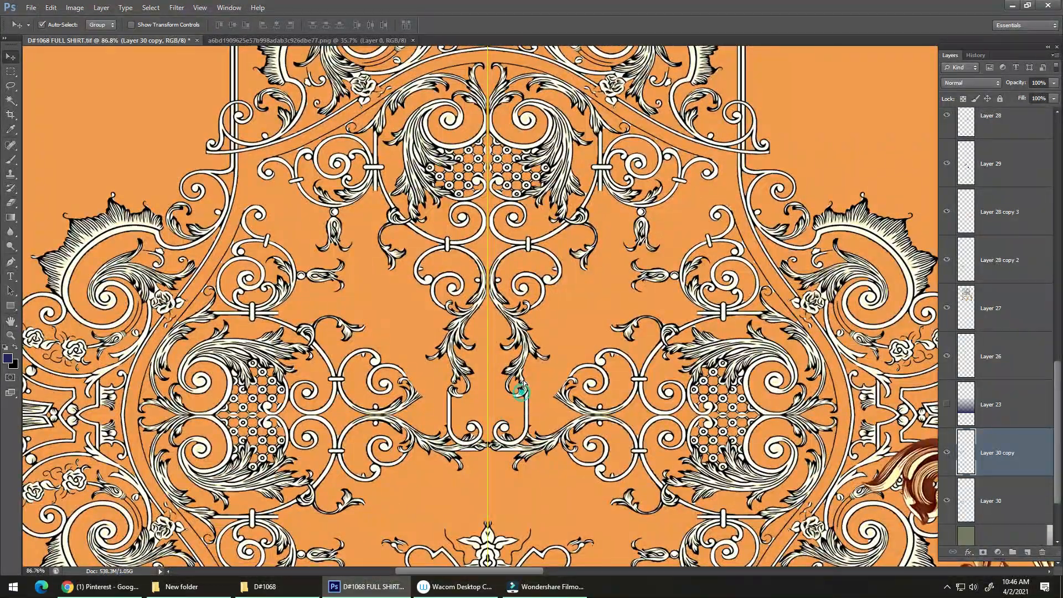
key(shift+Up)
key(shift+Up)
key(shift+Up)
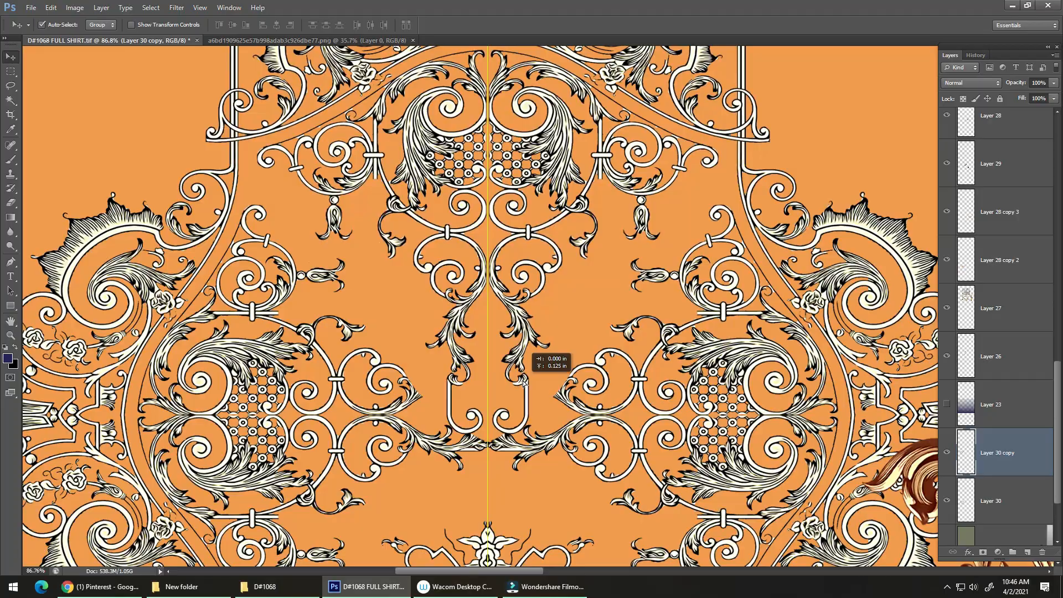
drag(523, 382, 500, 401)
drag(575, 456, 530, 462)
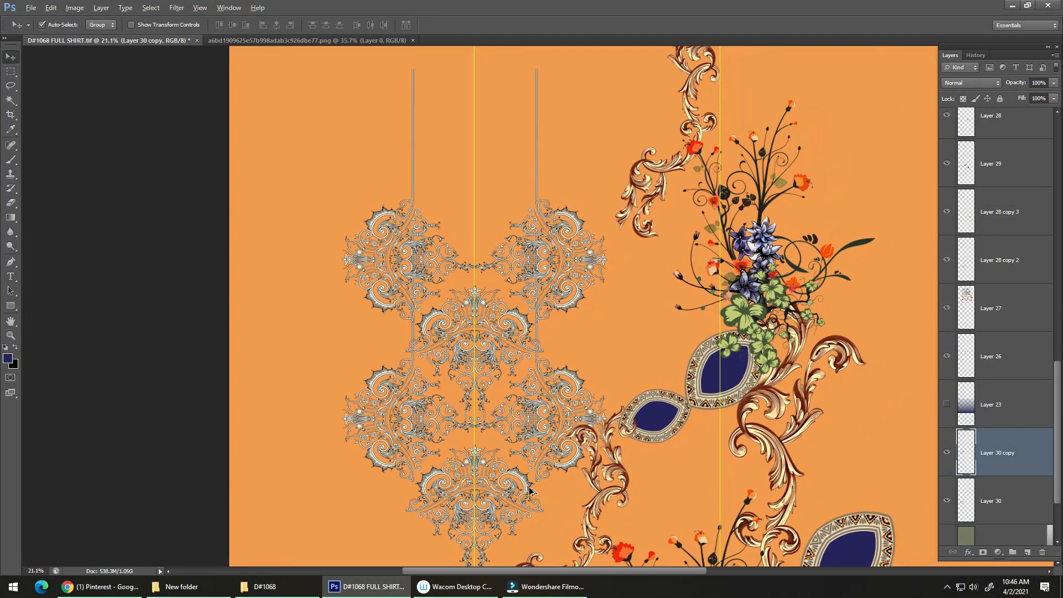
Add a third copy of the motif to the top of the column, bring it forward above Layer 23 and align its seam
drag(531, 425, 523, 223)
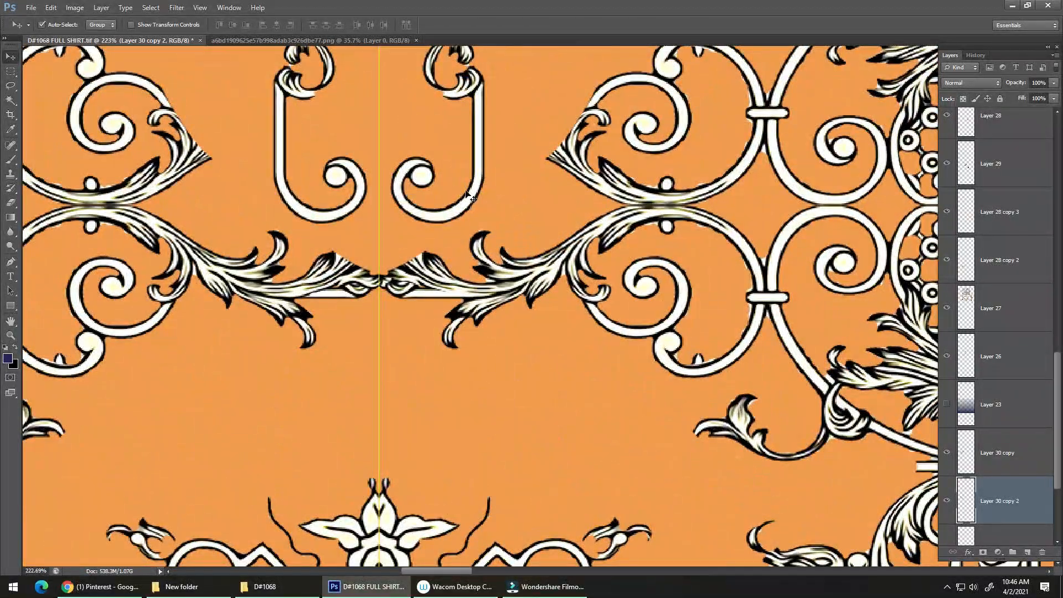
drag(468, 199, 469, 244)
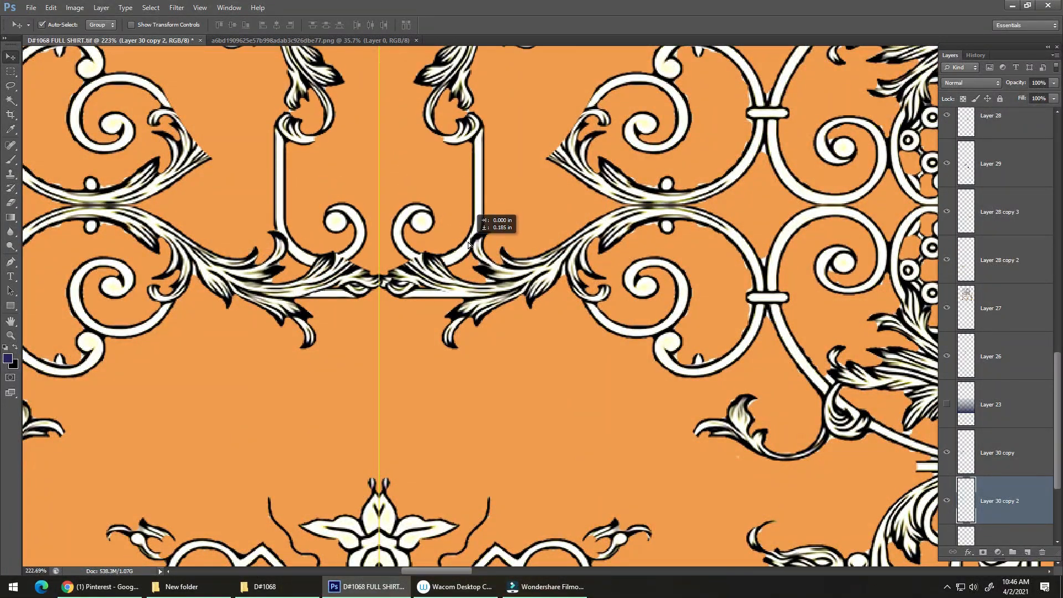
key(ctrl+bracketright)
key(ctrl+bracketright)
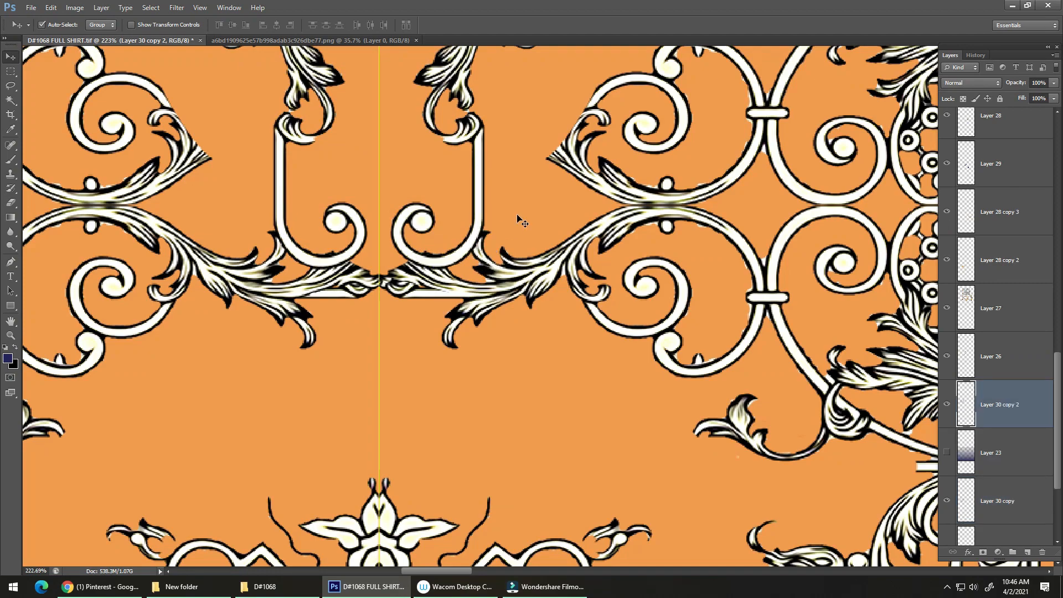
key(Up)
key(Up)
scroll(517, 216, down, 15)
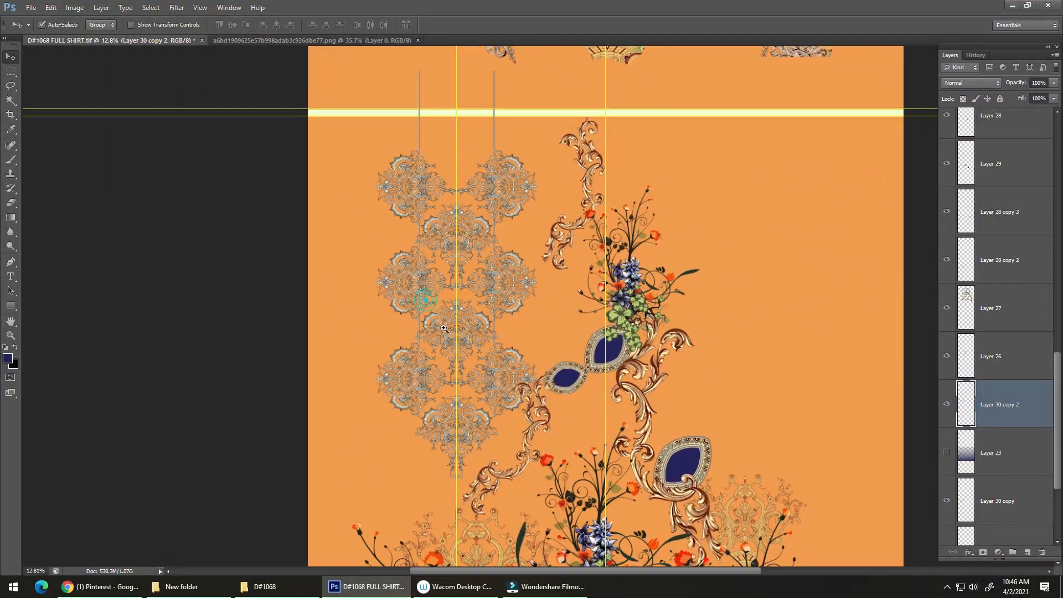
Duplicate the middle motif upward to add a fourth one at the top of the column, overlapping the pale horizontal band
mouse_move(444, 328)
mouse_down()
mouse_move(461, 318)
mouse_move(432, 337)
mouse_up()
drag(436, 221, 407, 223)
mouse_move(429, 264)
mouse_down()
mouse_move(406, 256)
mouse_move(449, 267)
mouse_up()
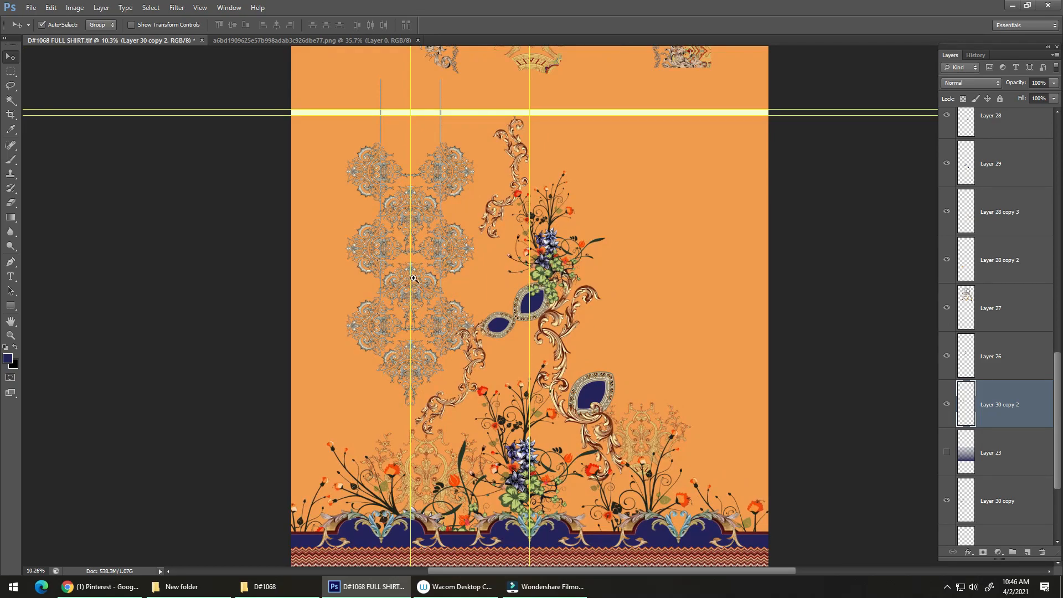
drag(405, 265, 446, 332)
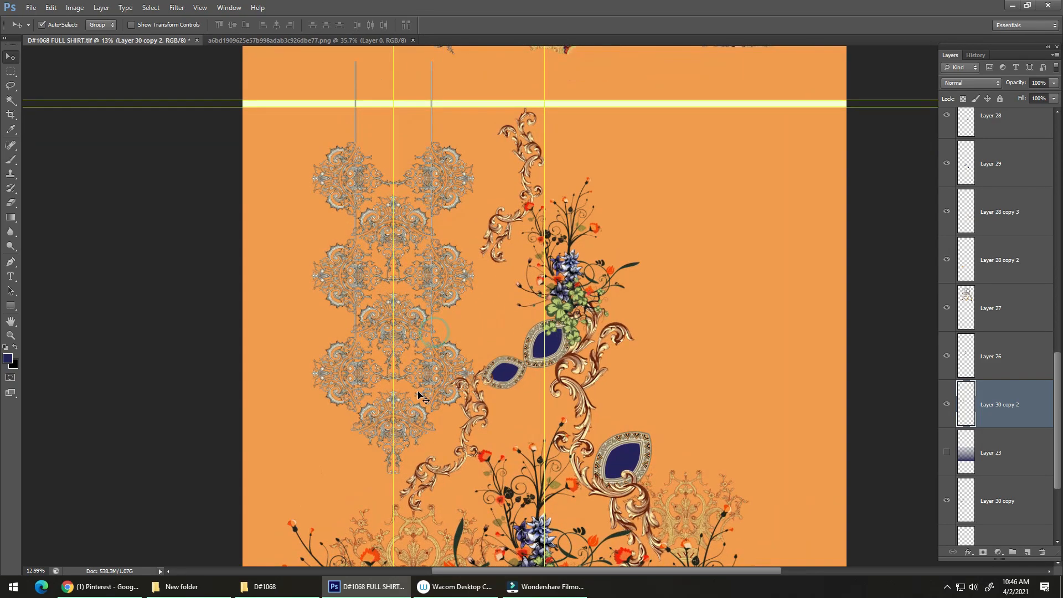
click(422, 314)
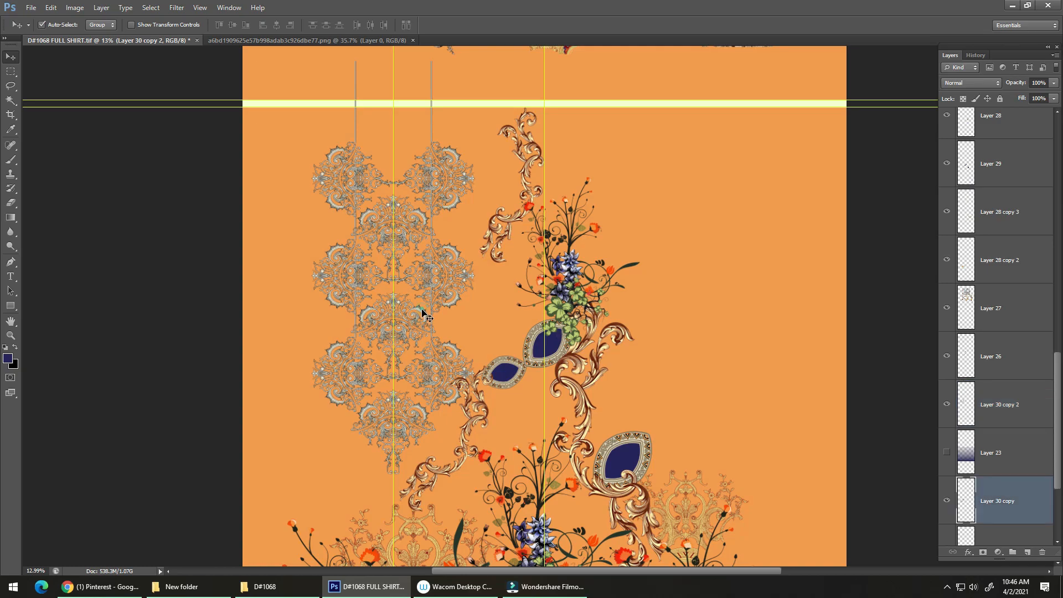
drag(423, 314, 410, 128)
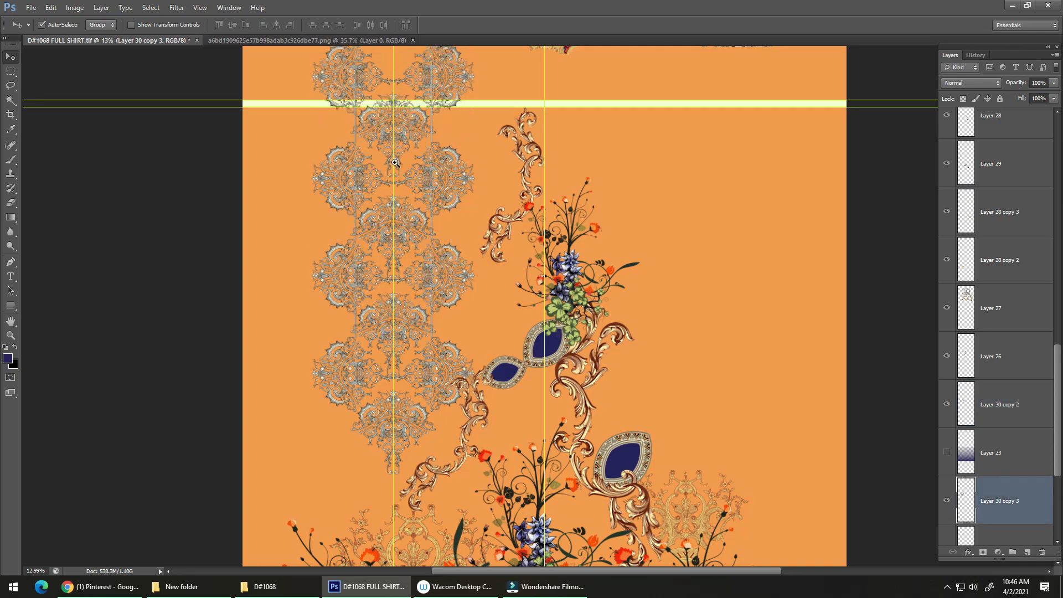
drag(394, 170, 459, 429)
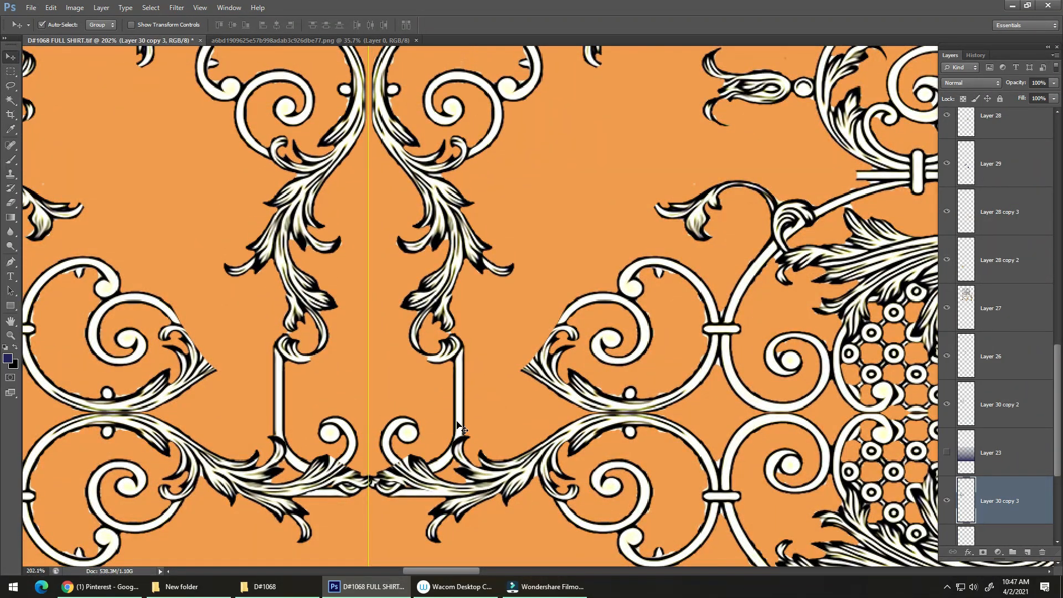
Bring the fourth motif forward to just above Layer 26 and nudge it up so its lower scrolls align with the motif beneath
key(ctrl+bracketright)
key(ctrl+bracketright)
key(ctrl+bracketright)
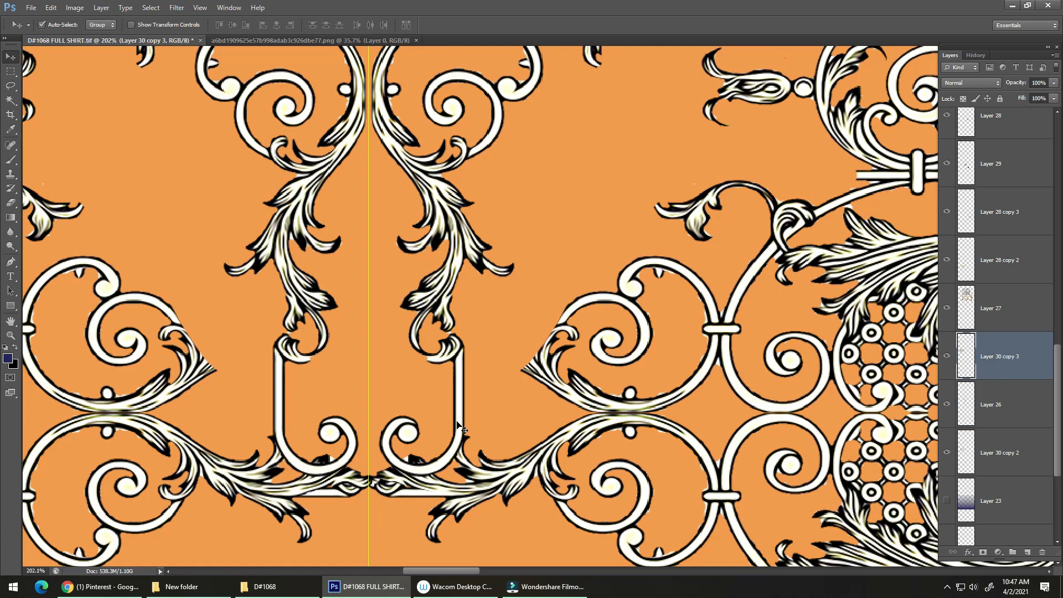
key(Up)
key(Up)
key(Up)
key(Up)
key(Up)
key(Up)
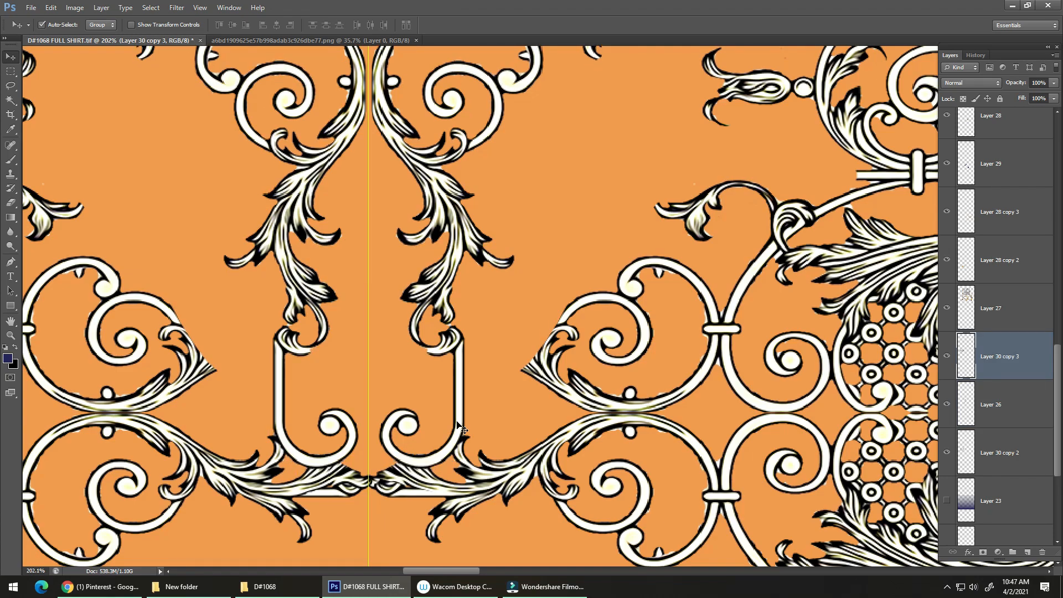
Select the four stacked grey motifs and merge them into a single column layer centred on the vertical guide
alt+click(473, 303)
alt+click(473, 303)
alt+click(473, 303)
alt+click(473, 303)
alt+click(473, 302)
alt+click(474, 303)
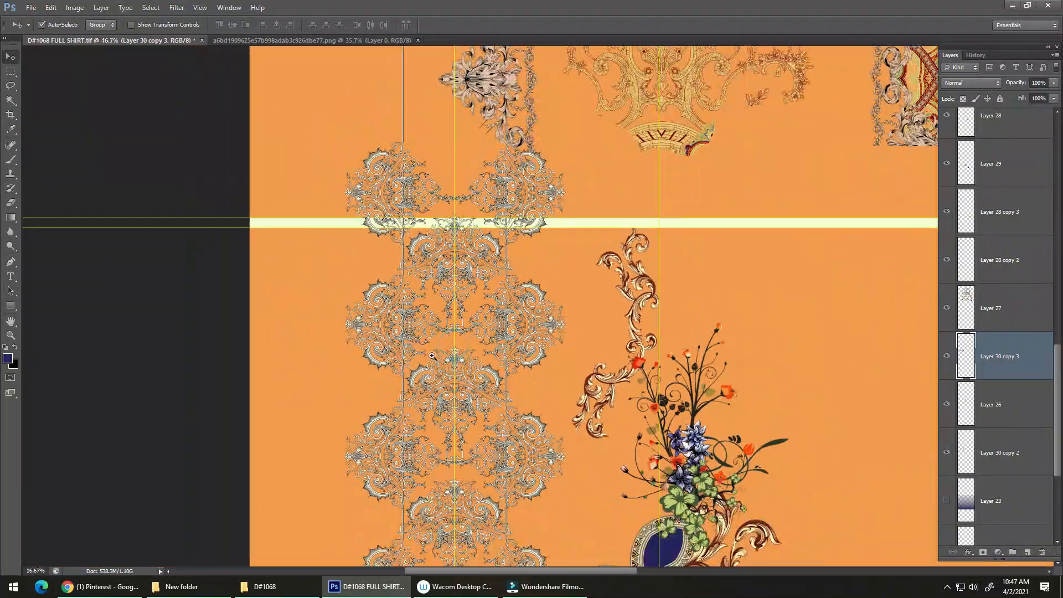
drag(454, 370, 391, 276)
scroll(419, 362, down, 4)
scroll(415, 322, up, 3)
scroll(391, 276, down, 2)
scroll(398, 261, up, 1)
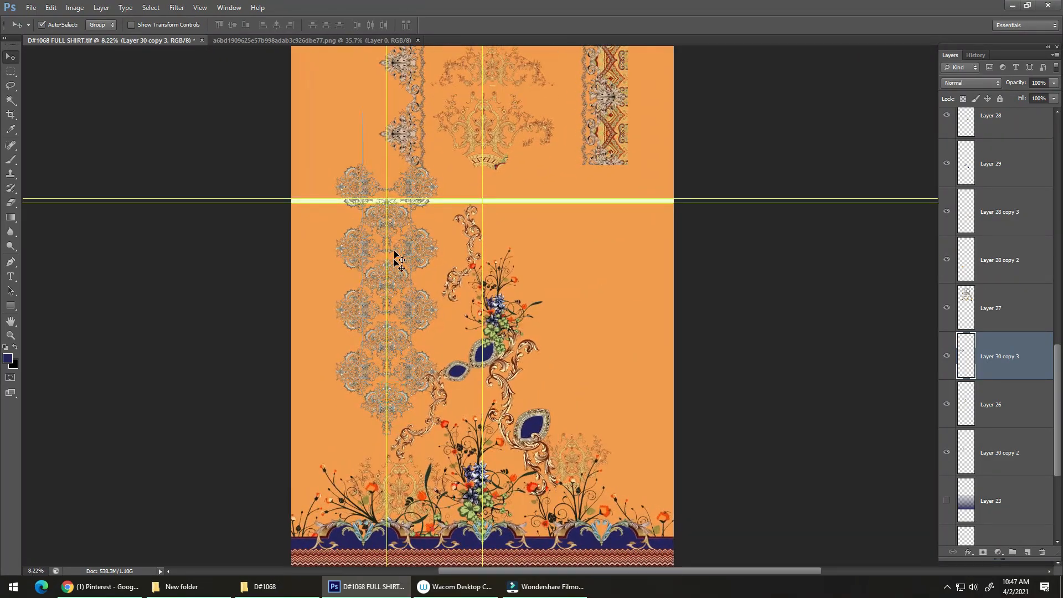
drag(398, 194, 422, 185)
drag(413, 222, 429, 210)
key(ctrl+z)
shift+click(440, 248)
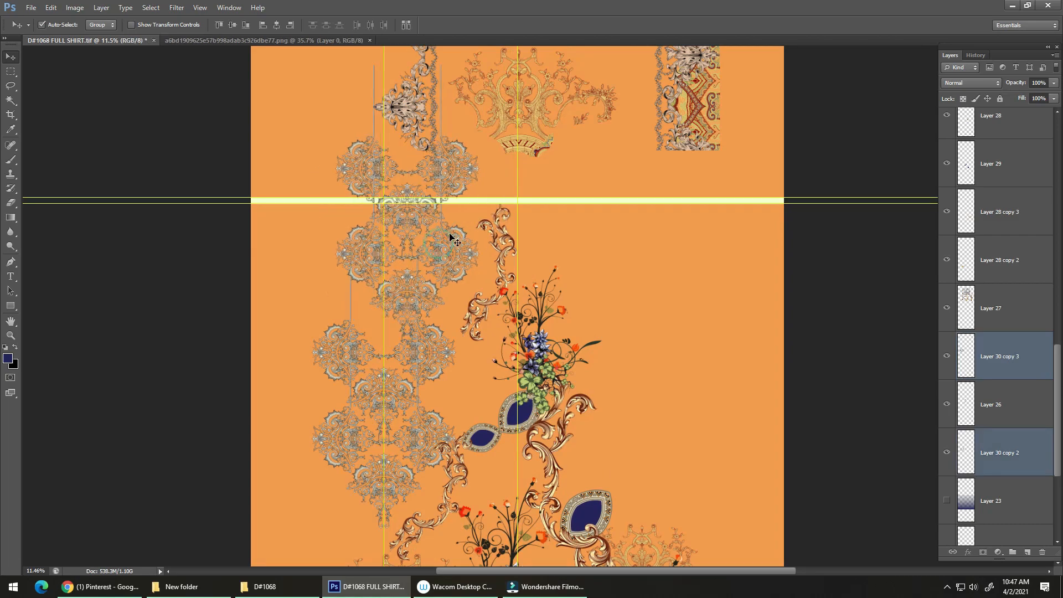
drag(439, 331, 380, 398)
key(ctrl+z)
key(ctrl+e)
drag(398, 406, 352, 315)
drag(352, 377, 365, 352)
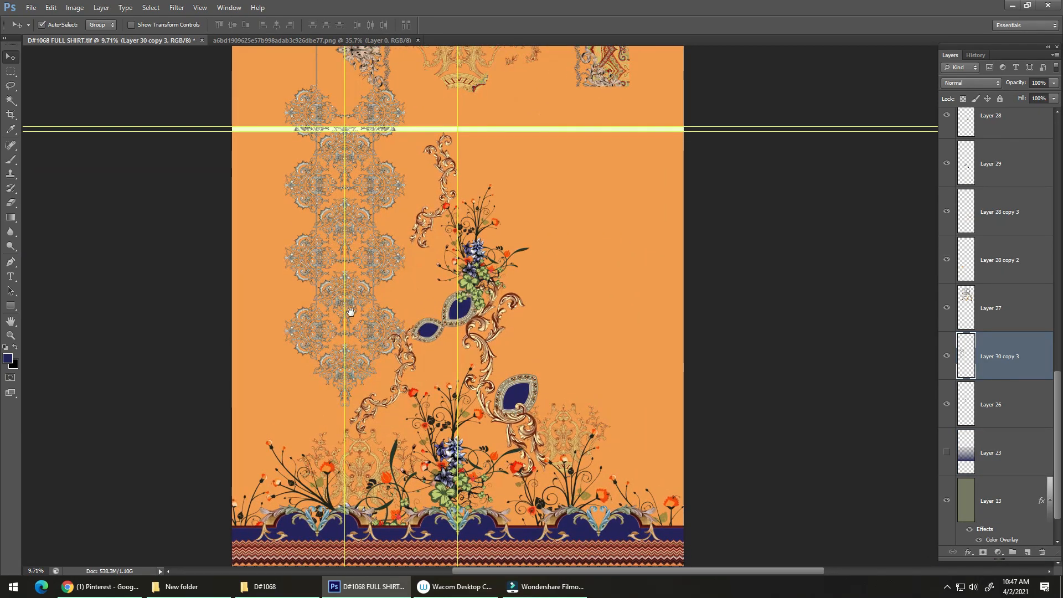
drag(351, 312, 382, 411)
drag(397, 260, 387, 392)
click(477, 287)
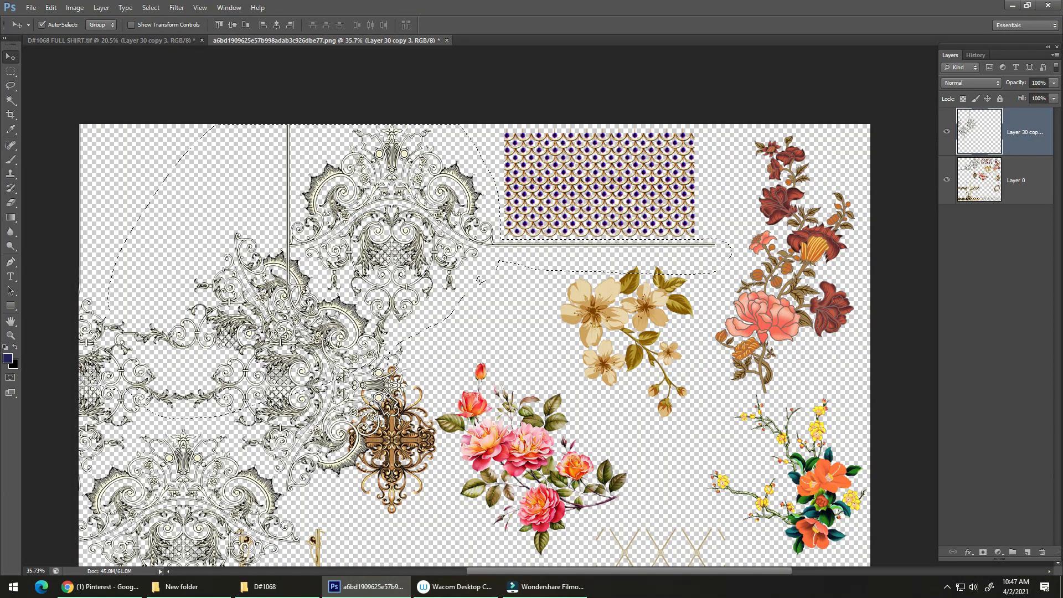
scroll(354, 412, down, 3)
scroll(392, 288, up, 1)
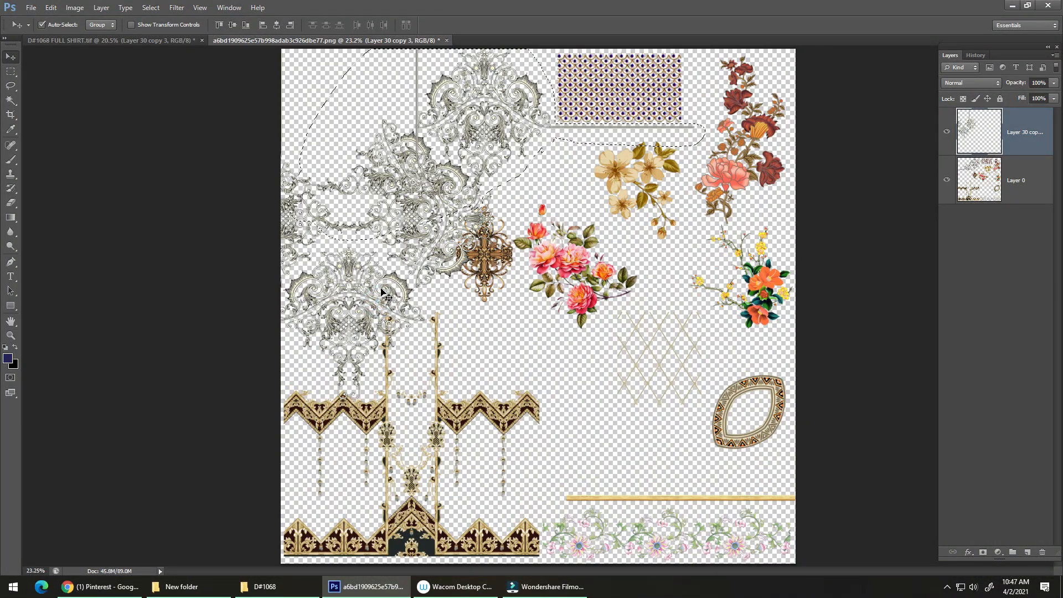
key(ctrl+z)
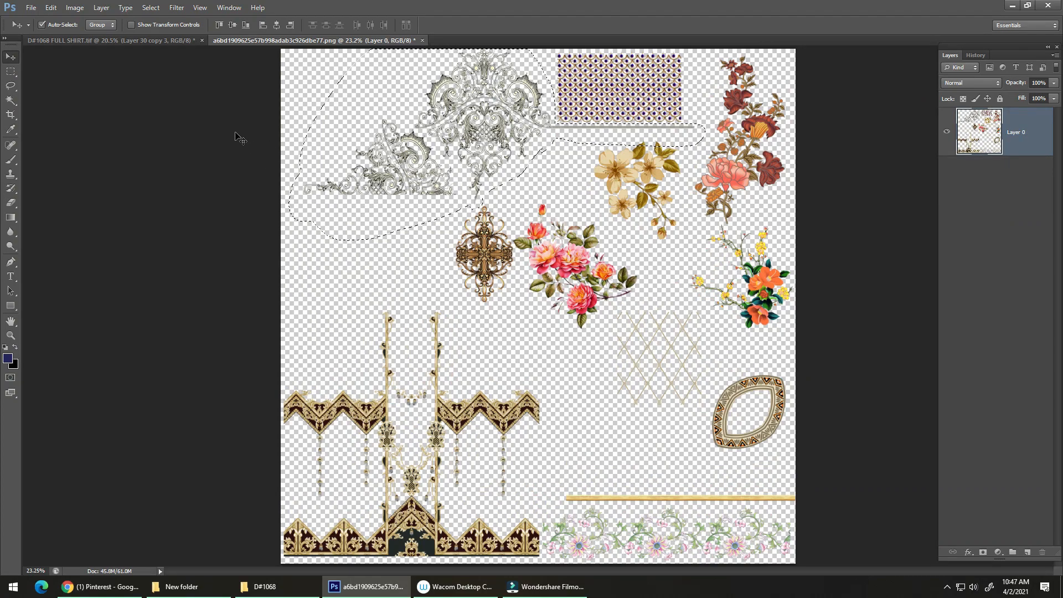
click(147, 40)
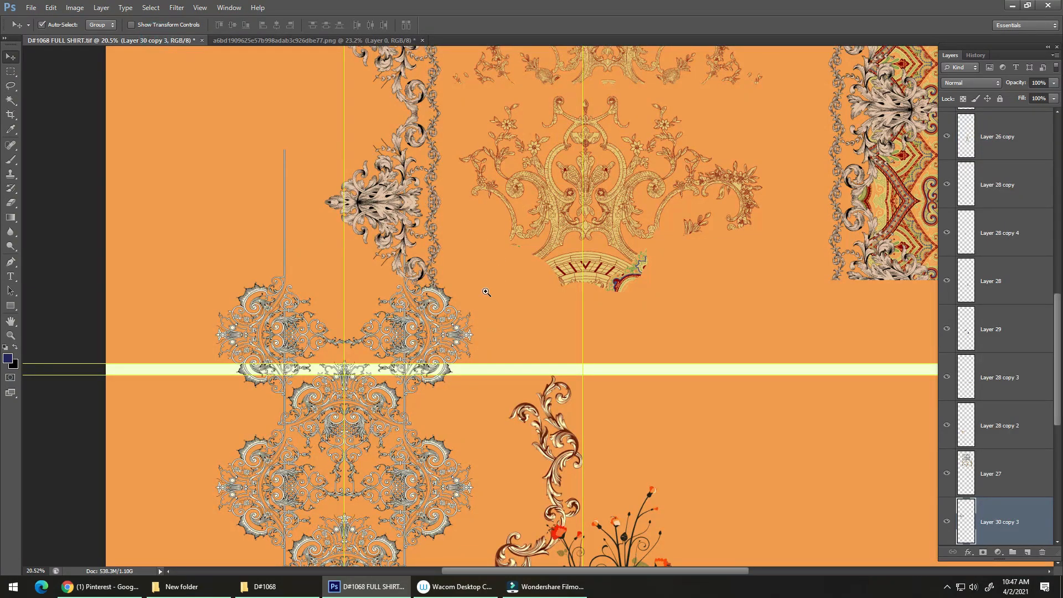
Place a duplicate of the merged motif column higher up on the opposite side, and delete the old ornament artwork on Layer 27
drag(486, 292, 661, 59)
drag(375, 262, 390, 262)
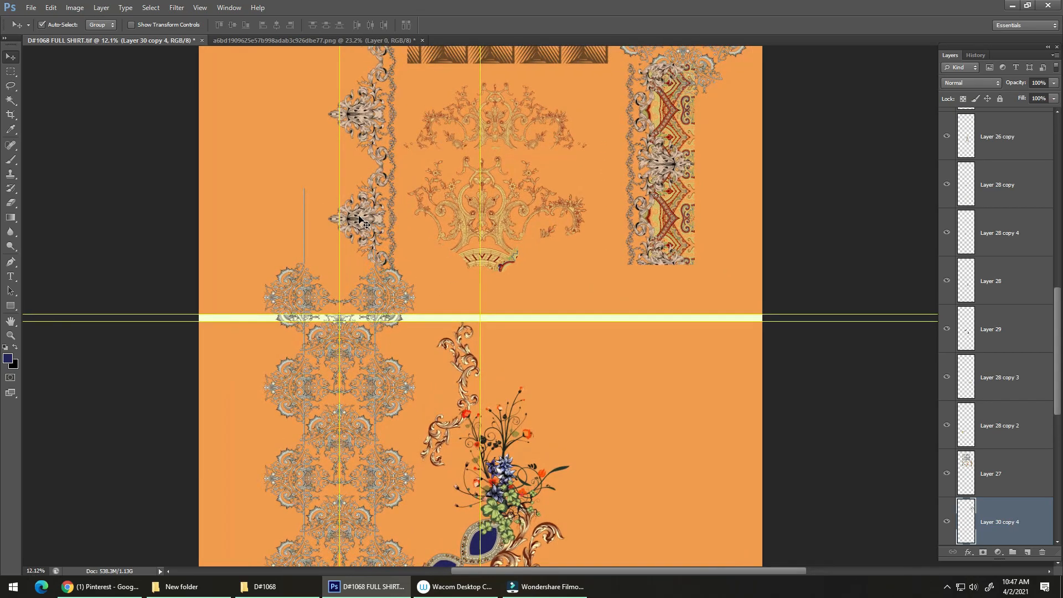
click(360, 217)
key(Delete)
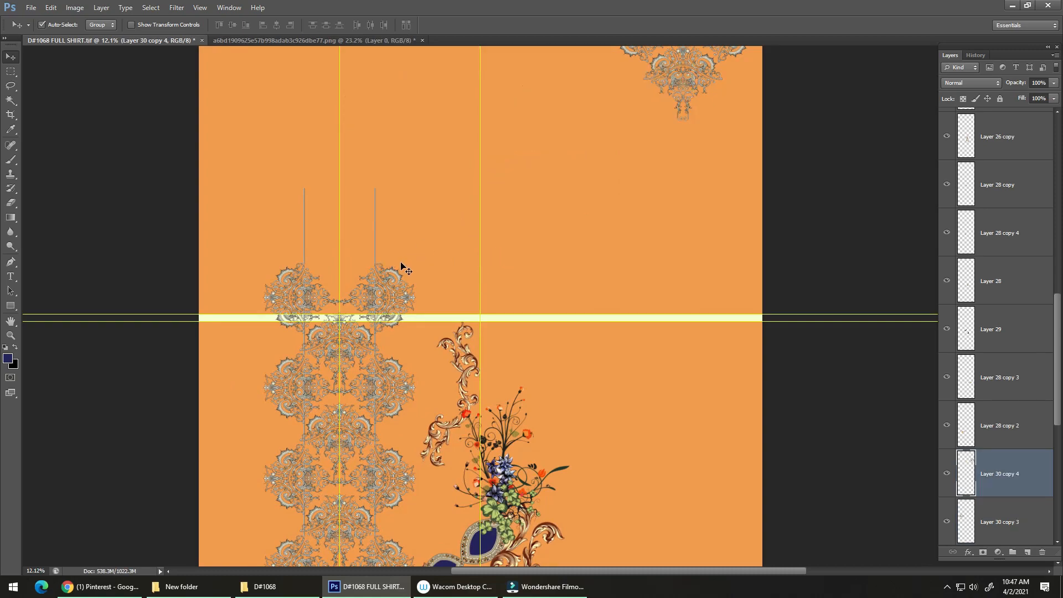
Hide the guides and select the merged motif column on Layer 30 copy 3
drag(367, 393, 392, 392)
drag(393, 365, 486, 270)
key(ctrl+h)
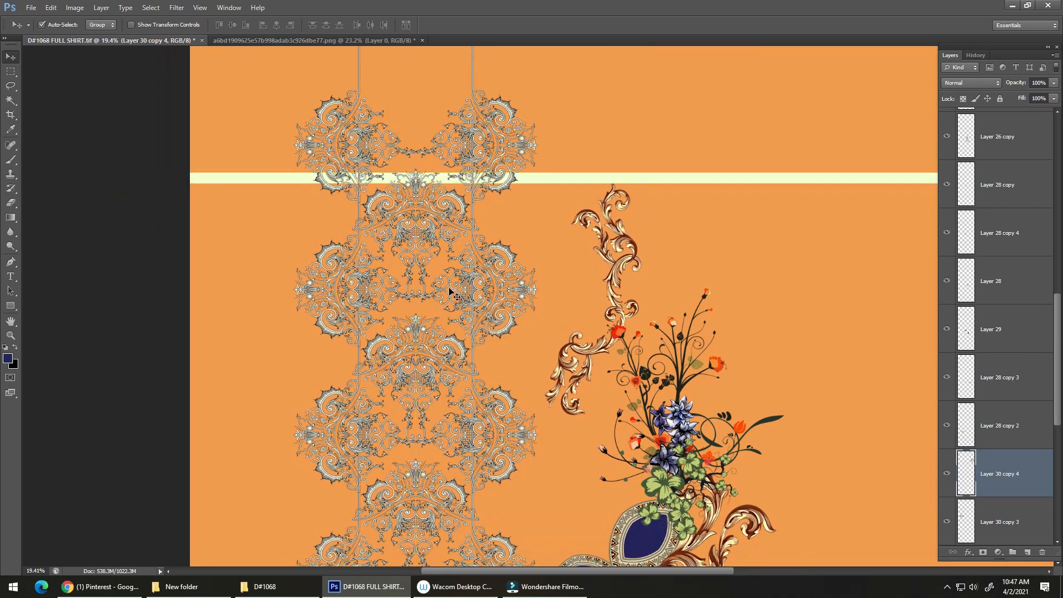
click(505, 104)
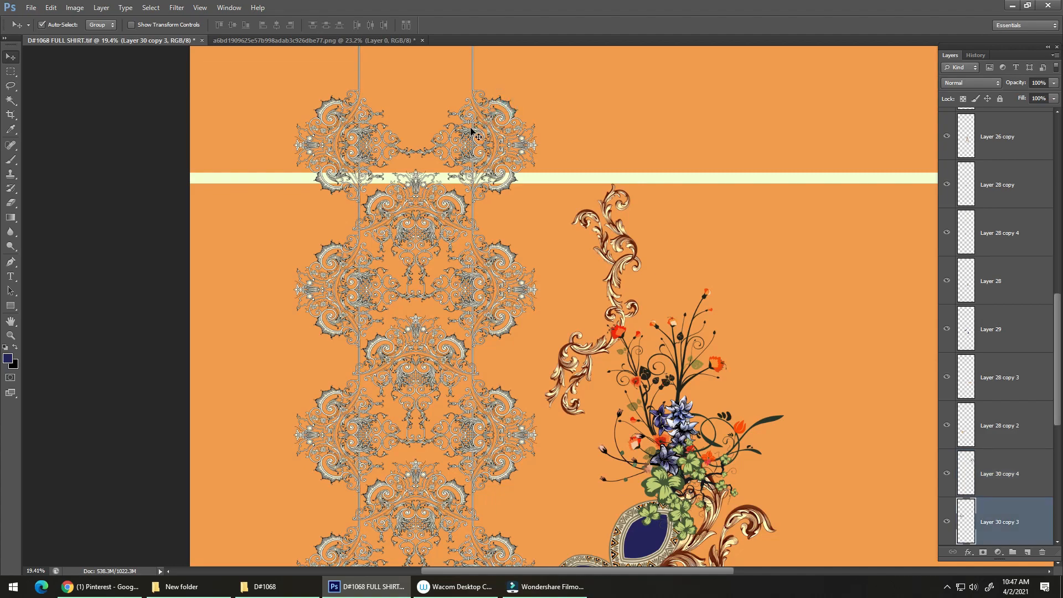
Try moving the merged motif column slightly up and across the pale band, undoing each move
drag(509, 253, 528, 220)
key(ctrl+z)
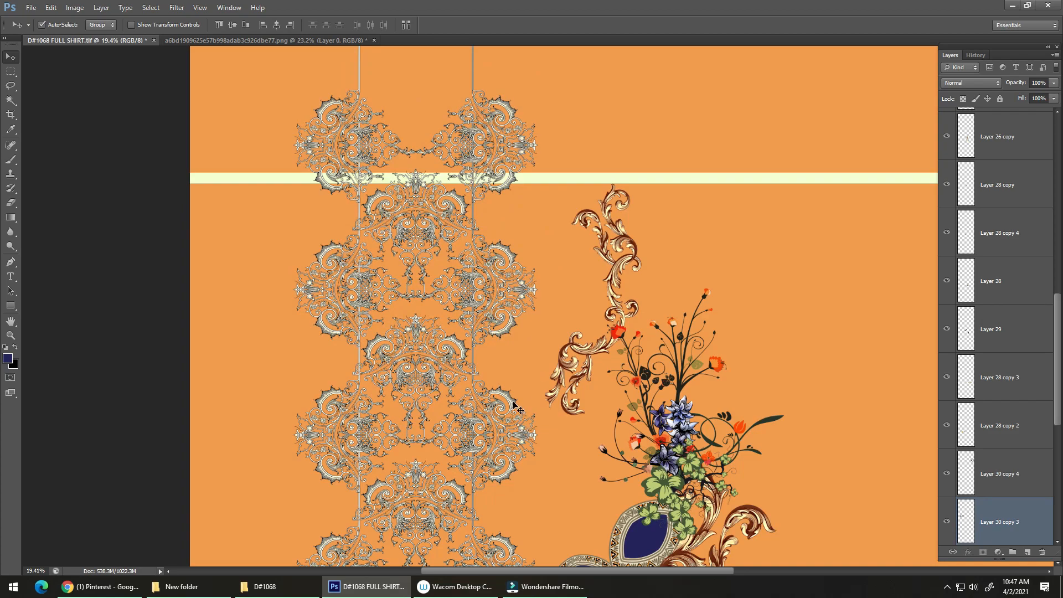
mouse_move(544, 382)
mouse_down()
mouse_move(551, 351)
mouse_move(535, 391)
mouse_up()
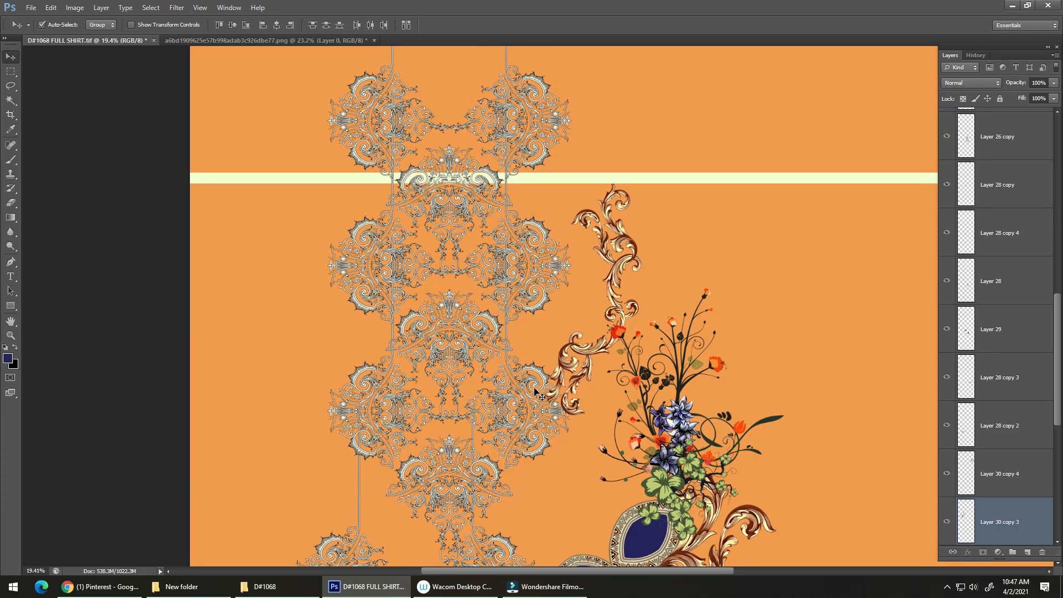
key(ctrl+z)
scroll(492, 370, down, 3)
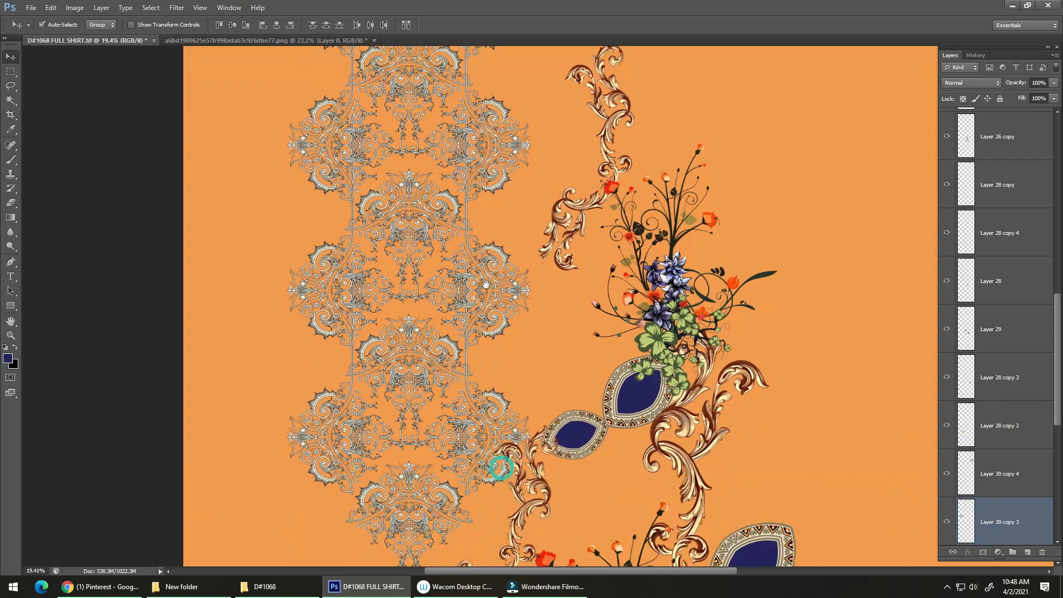
drag(518, 354, 536, 342)
key(ctrl+z)
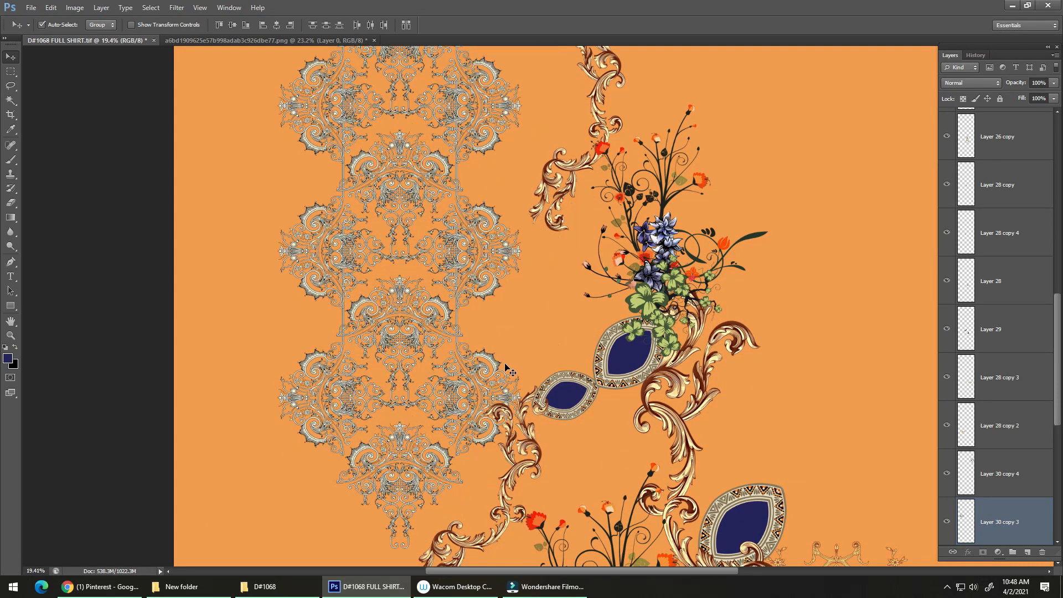
Duplicate the motif column upward, align the copy's lower scrolls with the original's top motif, and merge both into one long column
drag(480, 372, 405, 504)
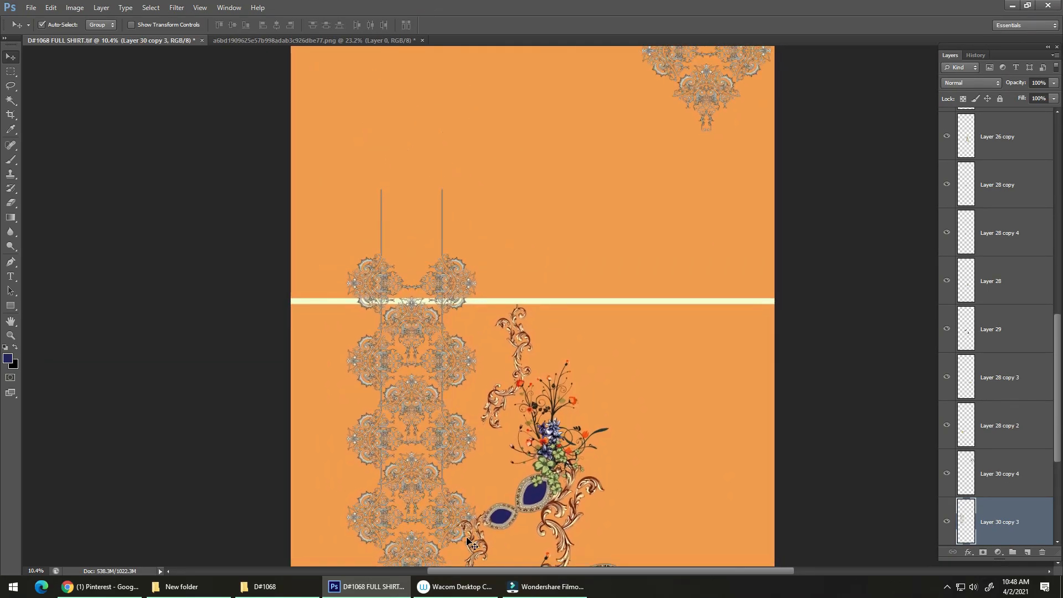
drag(461, 541, 453, 211)
drag(431, 239, 465, 117)
drag(445, 168, 456, 314)
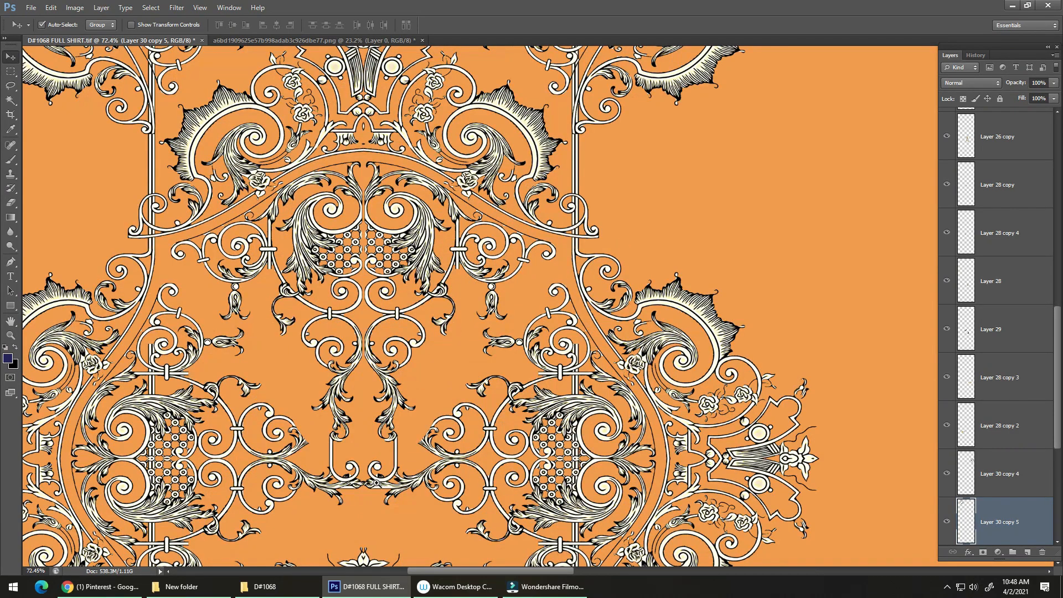
scroll(376, 483, up, 2)
drag(369, 458, 371, 454)
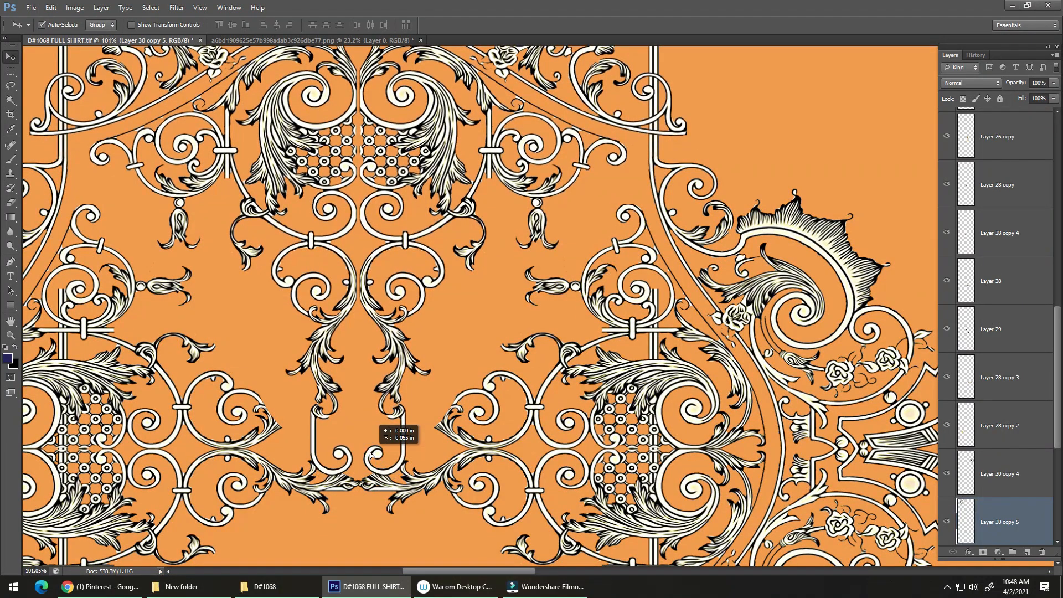
key(ctrl+e)
Move the long column to the fabric's upper left edge, with its lower tip ending just above the pale horizontal band
drag(448, 371, 390, 384)
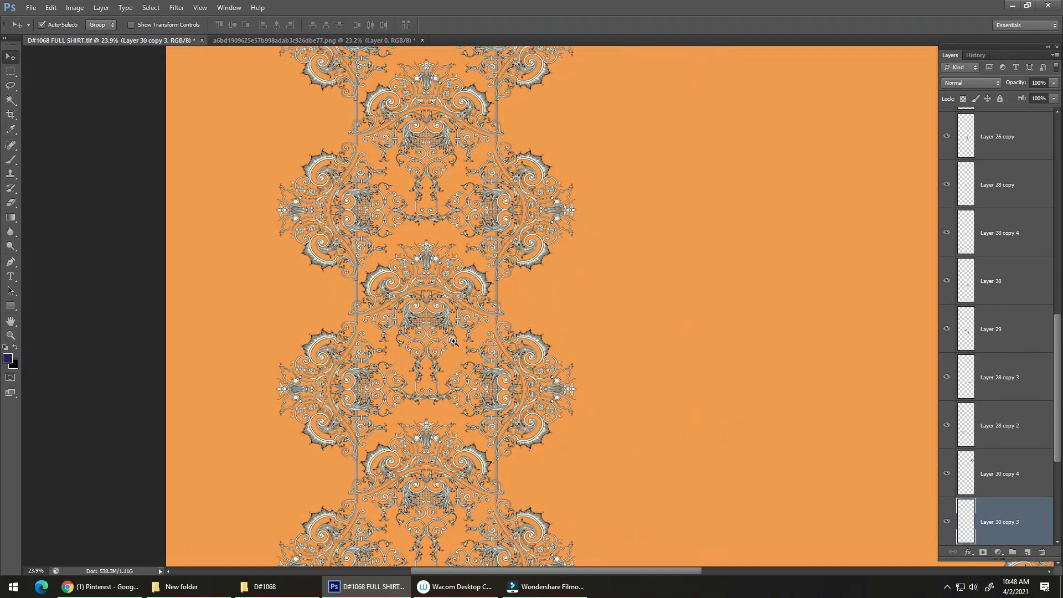
drag(453, 341, 350, 271)
drag(378, 412, 401, 338)
drag(388, 406, 375, 453)
key(ctrl+z)
drag(389, 406, 384, 464)
drag(384, 472, 385, 306)
Duplicate the long column to the right of the first, offset lower so its bottom motif overlaps the pale band
drag(380, 350, 448, 288)
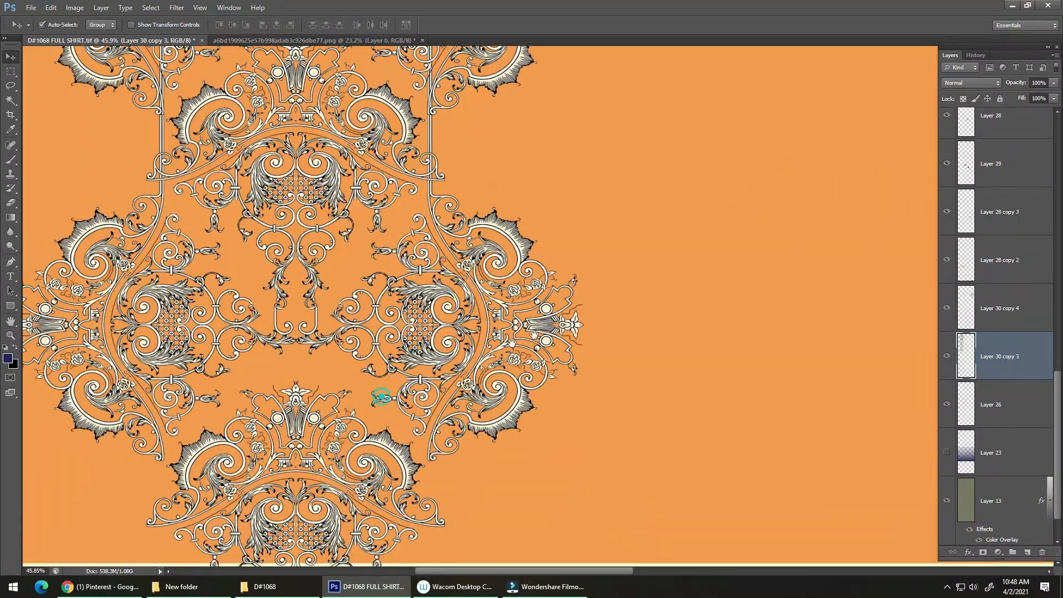
drag(380, 398, 560, 310)
drag(516, 361, 500, 392)
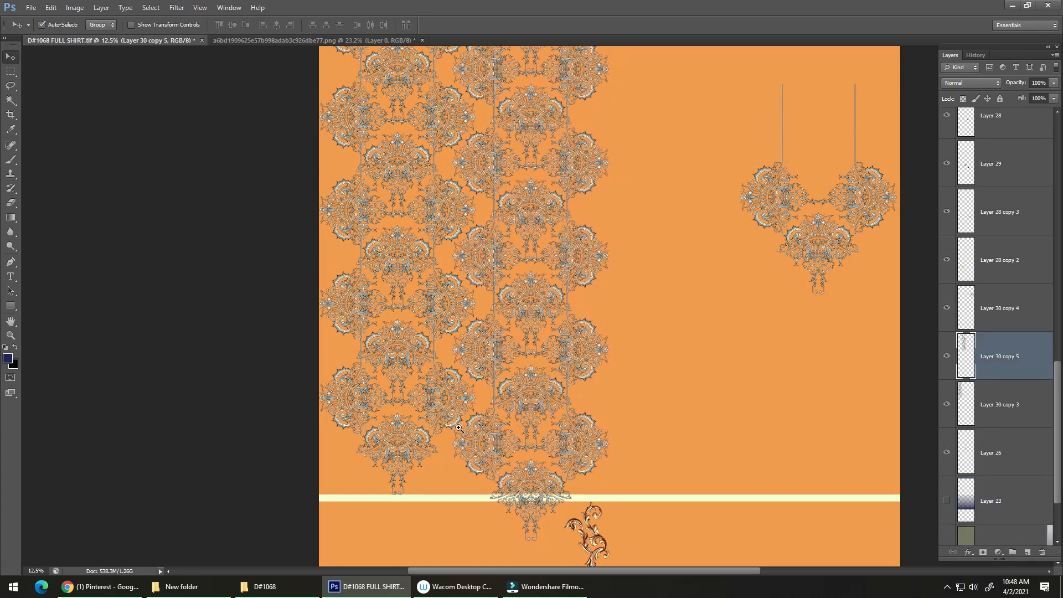
Nudge the second column left so its scrolls interlock more closely with the first column's gaps
drag(459, 428, 464, 355)
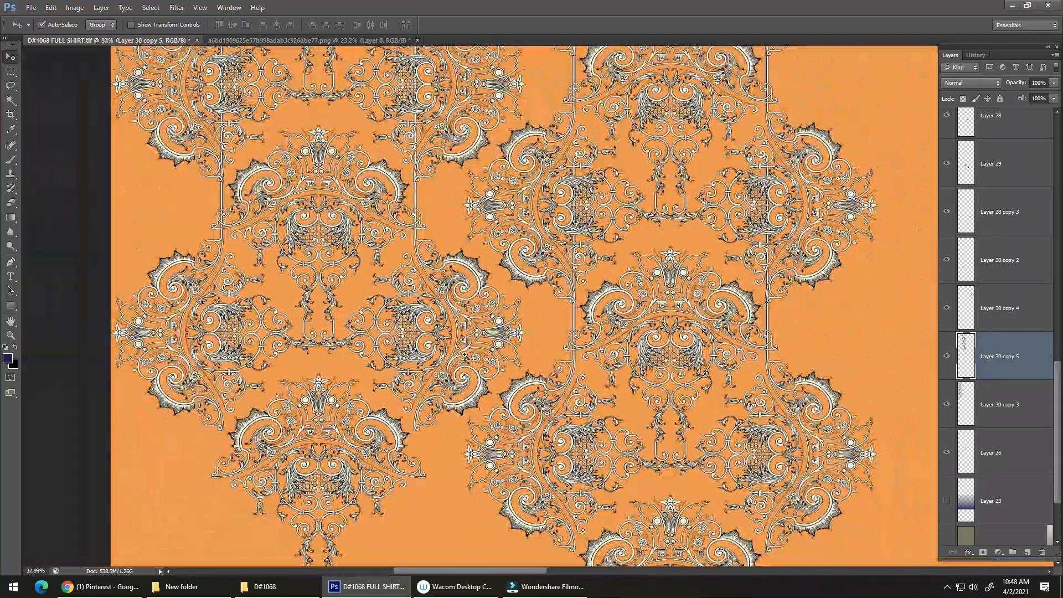
drag(445, 212, 472, 264)
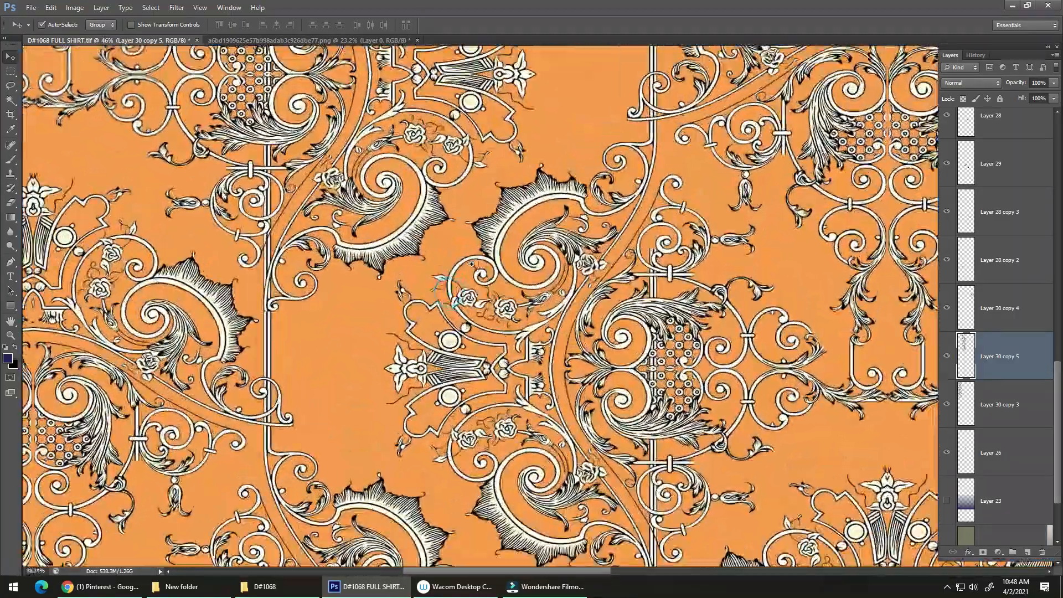
key(Left)
key(Left)
key(Left)
key(Left)
key(Left)
key(Left)
key(Left)
key(Left)
key(Left)
key(Left)
key(Left)
key(Left)
key(Left)
key(Left)
key(Left)
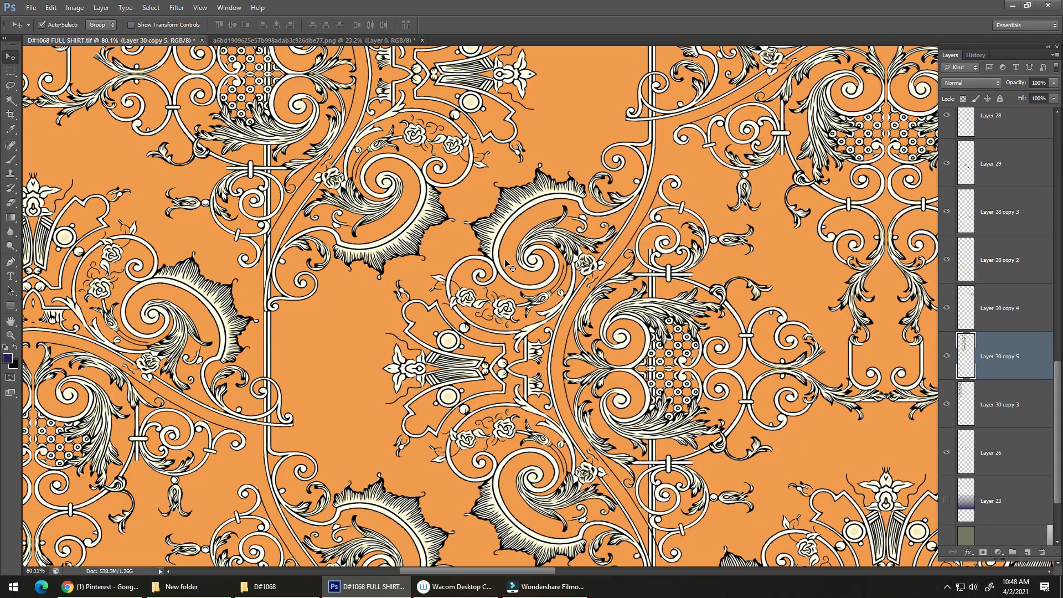
key(Left)
key(Left)
key(Left)
key(Left)
key(Left)
key(Left)
key(Left)
key(Left)
key(Left)
key(Left)
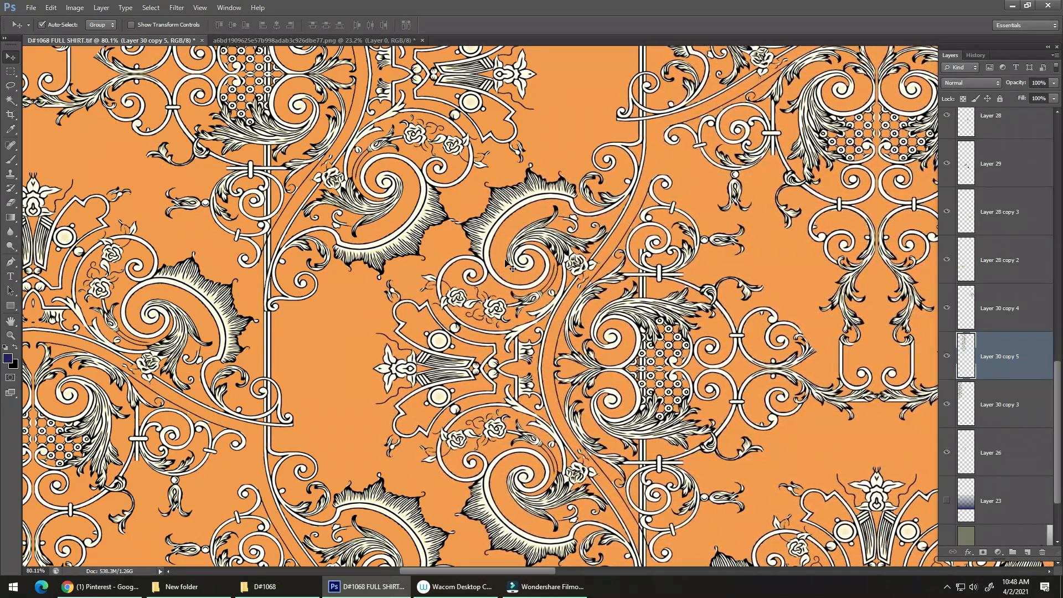
key(Left)
key(Left)
key(Left)
key(Left)
key(Left)
key(Left)
key(Left)
key(Left)
key(Left)
key(Left)
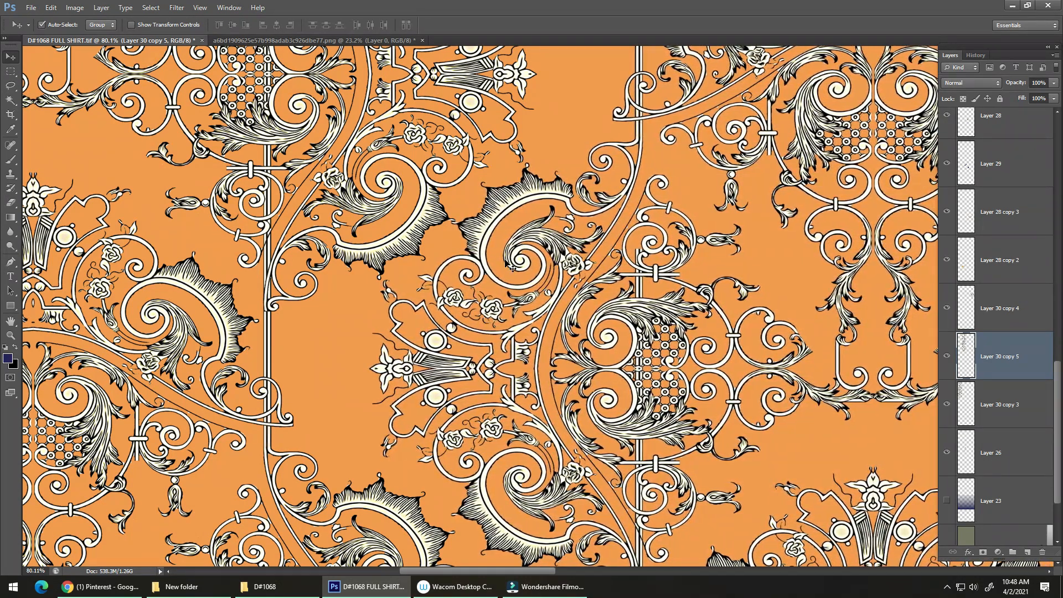
drag(462, 317, 412, 321)
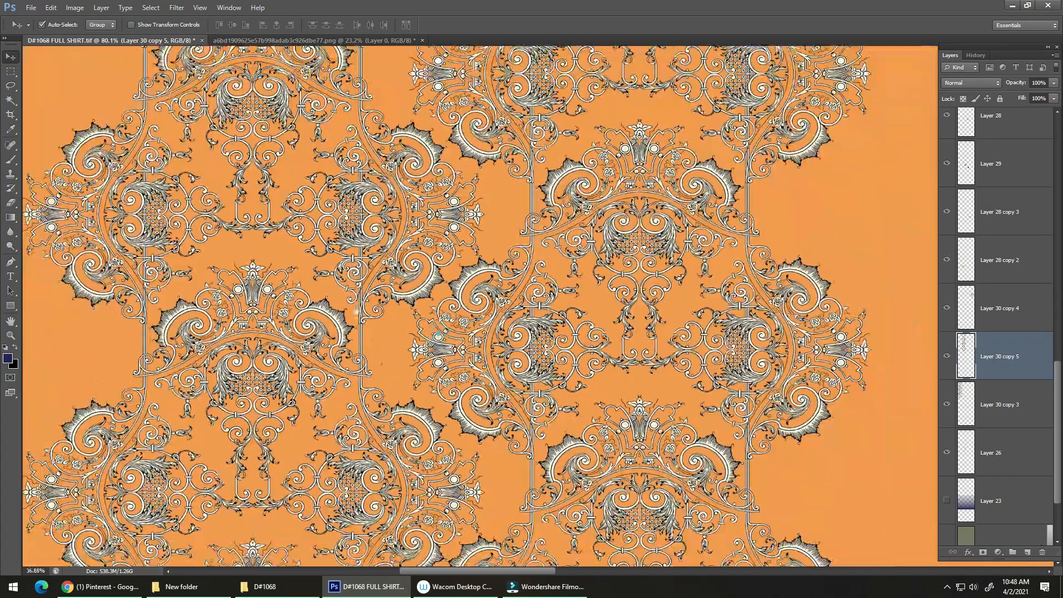
drag(420, 377, 368, 316)
drag(363, 363, 404, 366)
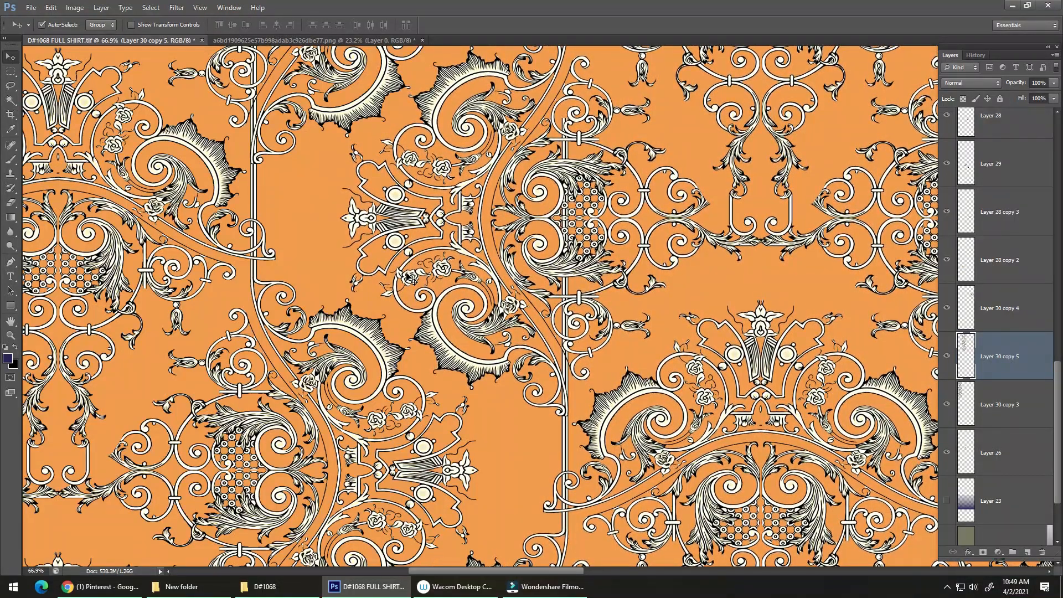
key(Left)
key(Left)
key(Left)
key(Left)
key(Left)
key(Left)
key(Left)
key(Left)
key(Left)
key(Left)
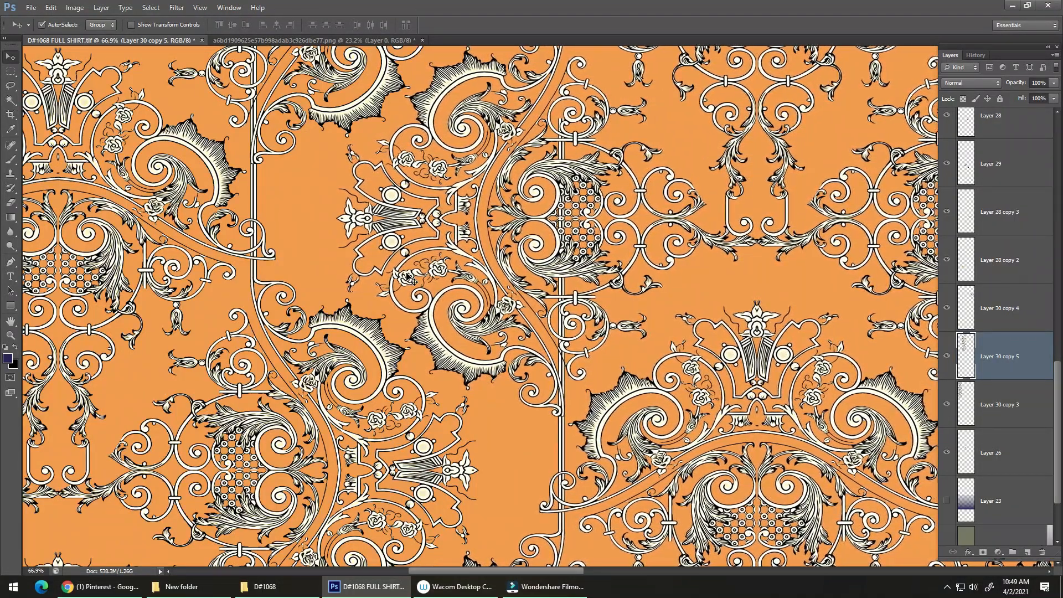
key(Left)
key(Left)
key(Left)
key(Left)
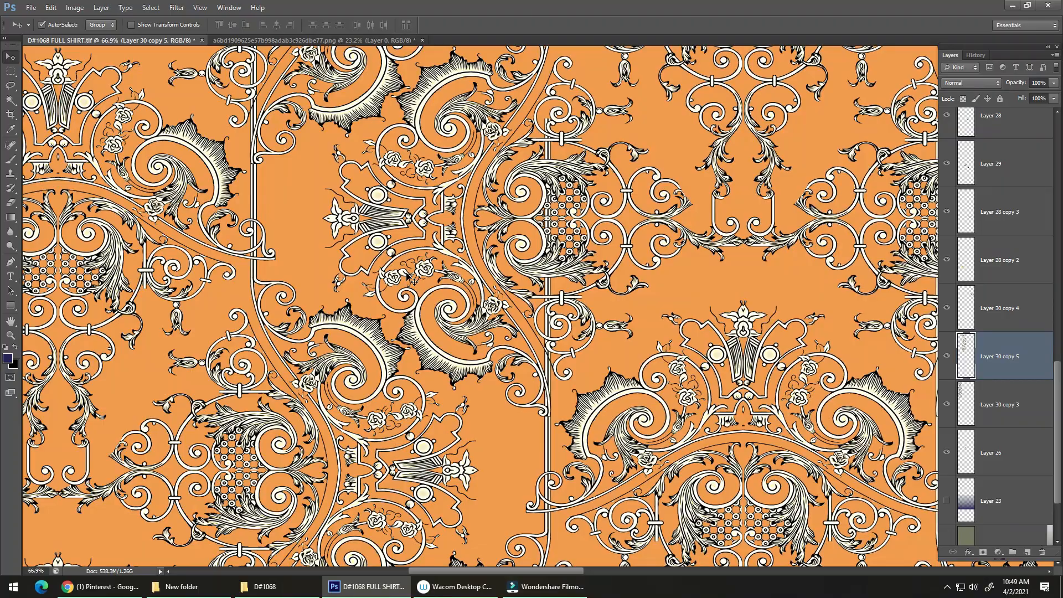
Duplicate both interlocked columns to the right to continue the pattern, and merge the two copies into one layer
drag(445, 286, 320, 371)
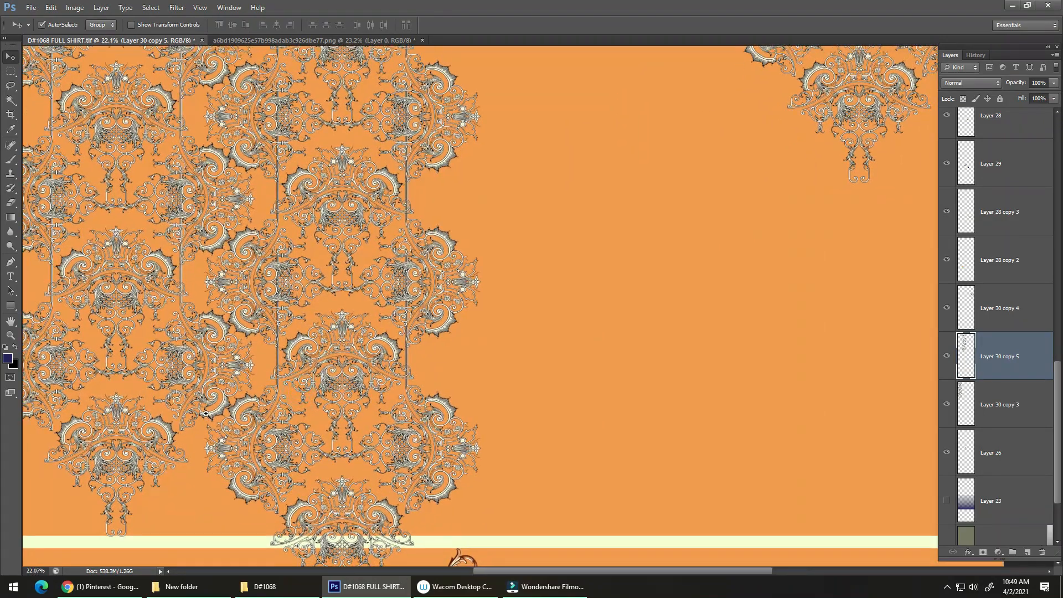
shift+click(213, 417)
drag(212, 417, 659, 405)
drag(594, 374, 486, 422)
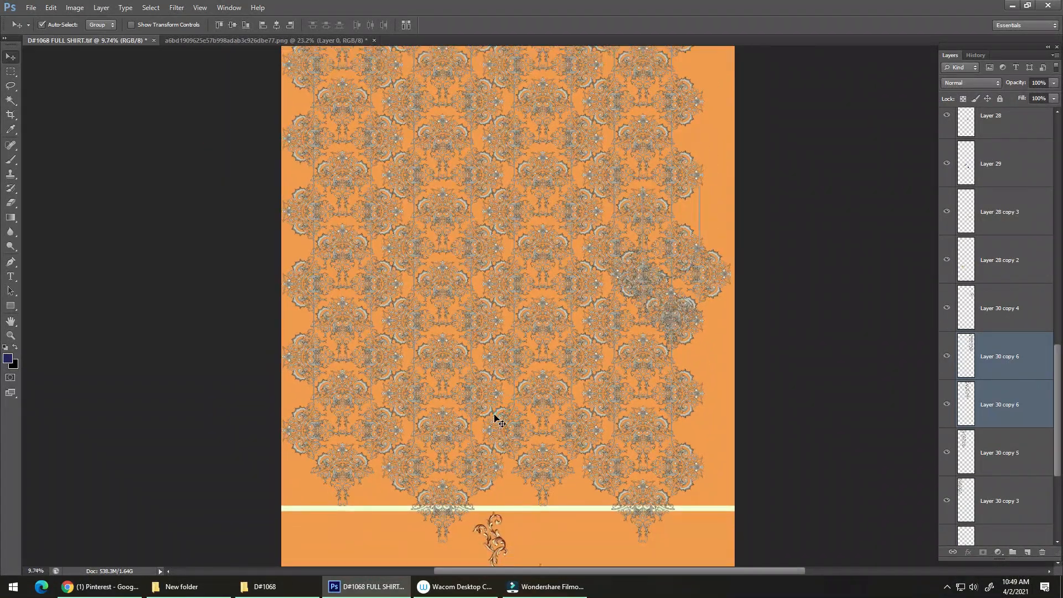
key(ctrl+e)
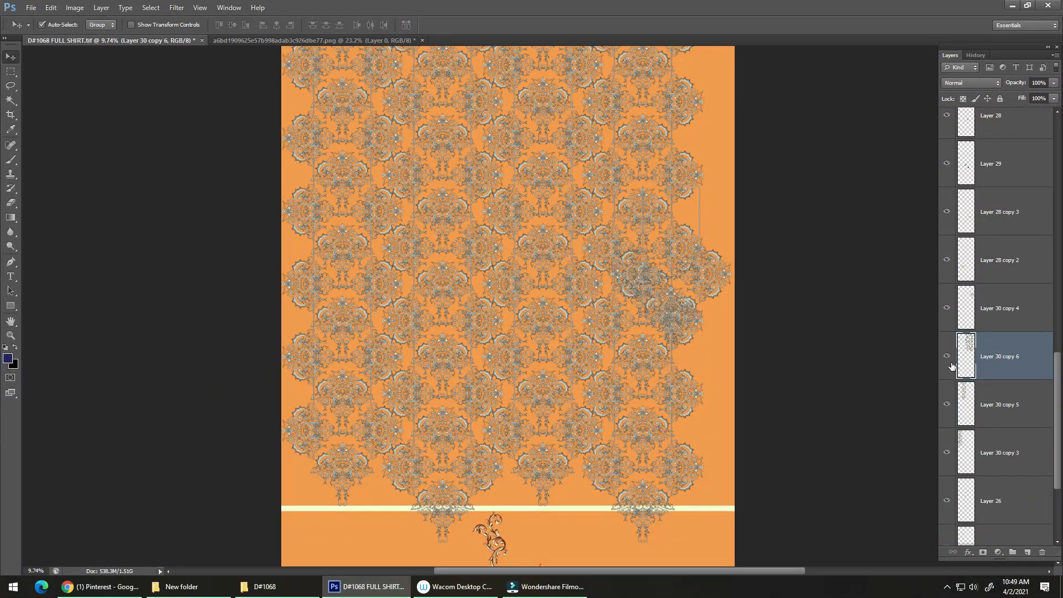
Check the column layers' visibility and merge Layer 30 copy 6 and Layer 30 copy 5 down into Layer 30 copy 3
click(949, 365)
click(947, 368)
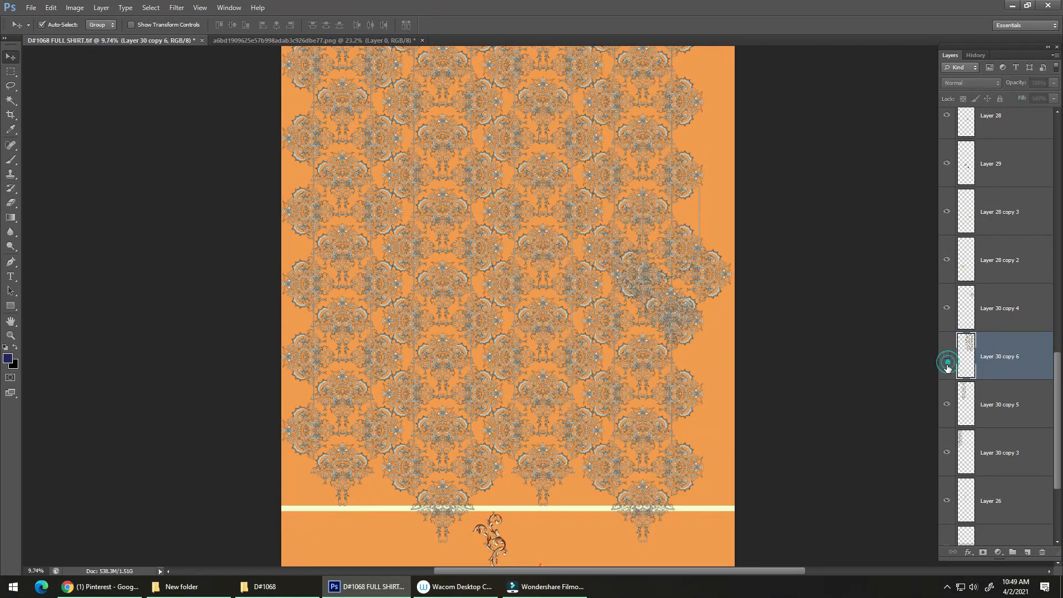
click(946, 364)
click(943, 367)
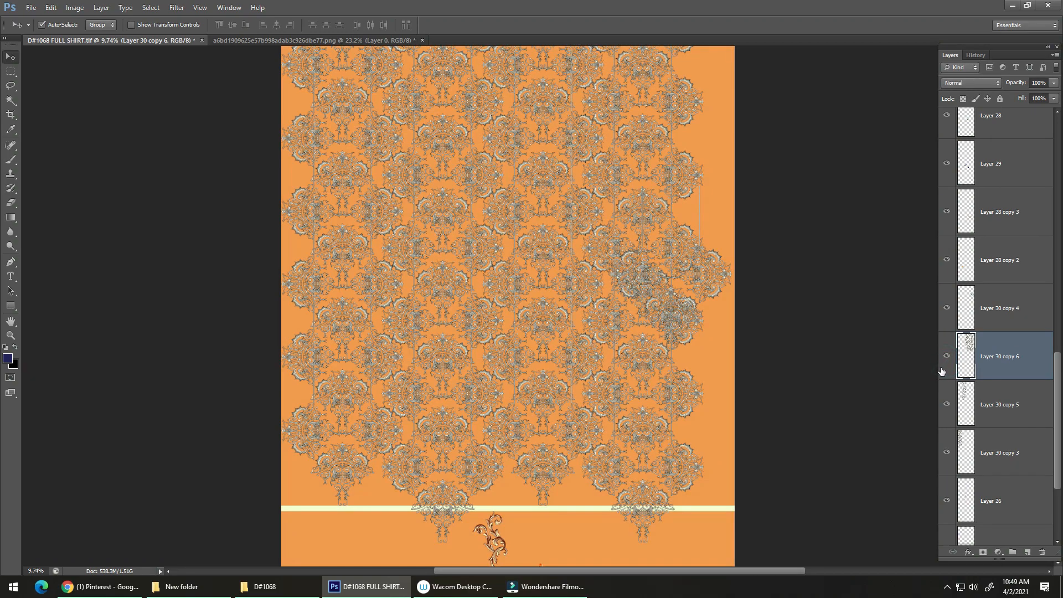
click(947, 405)
click(950, 404)
key(ctrl+e)
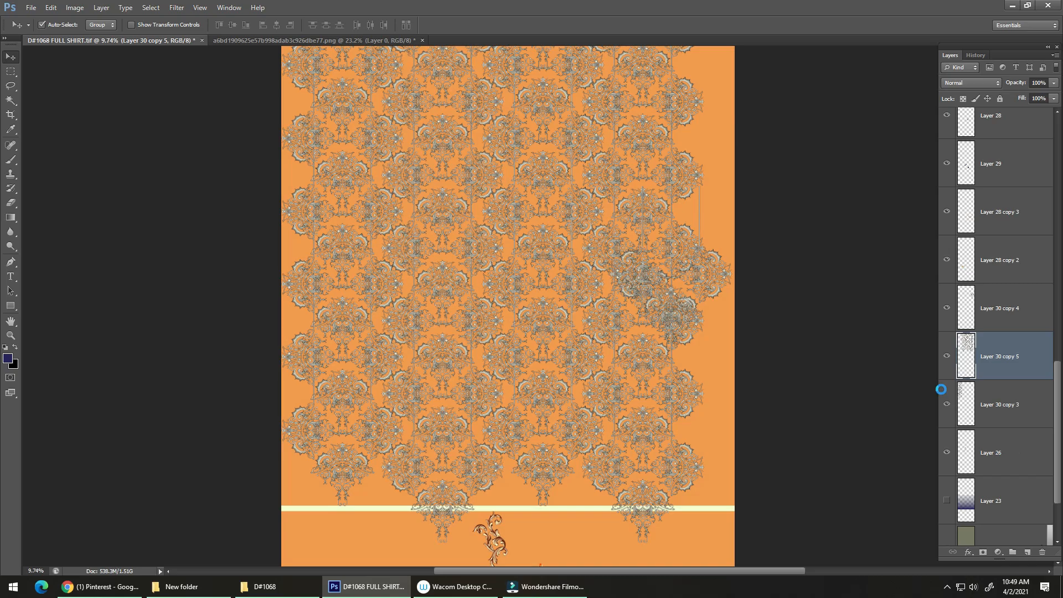
key(ctrl+e)
click(947, 357)
click(948, 363)
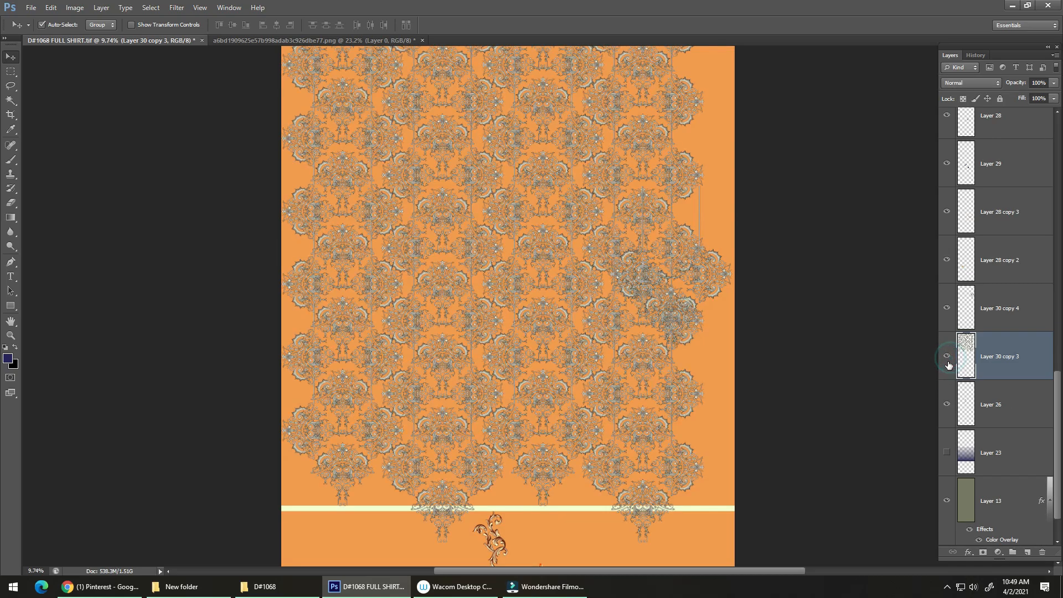
Inspect the merged pattern's scroll joins and try shifting the whole pattern up and to the right, undoing the move
drag(438, 225, 545, 188)
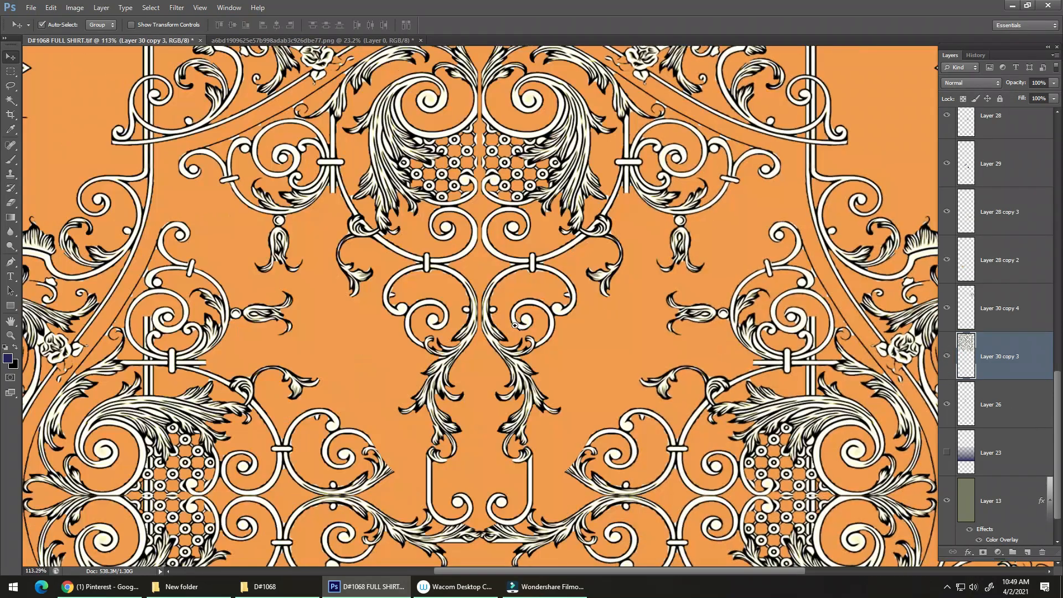
drag(495, 342, 369, 313)
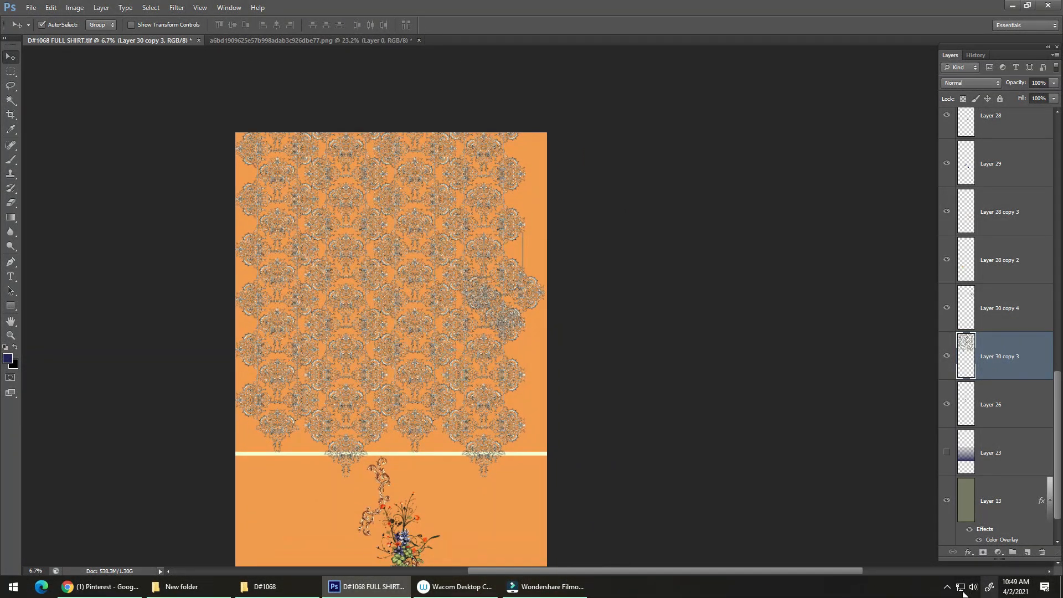
click(948, 588)
click(949, 591)
drag(404, 403, 422, 386)
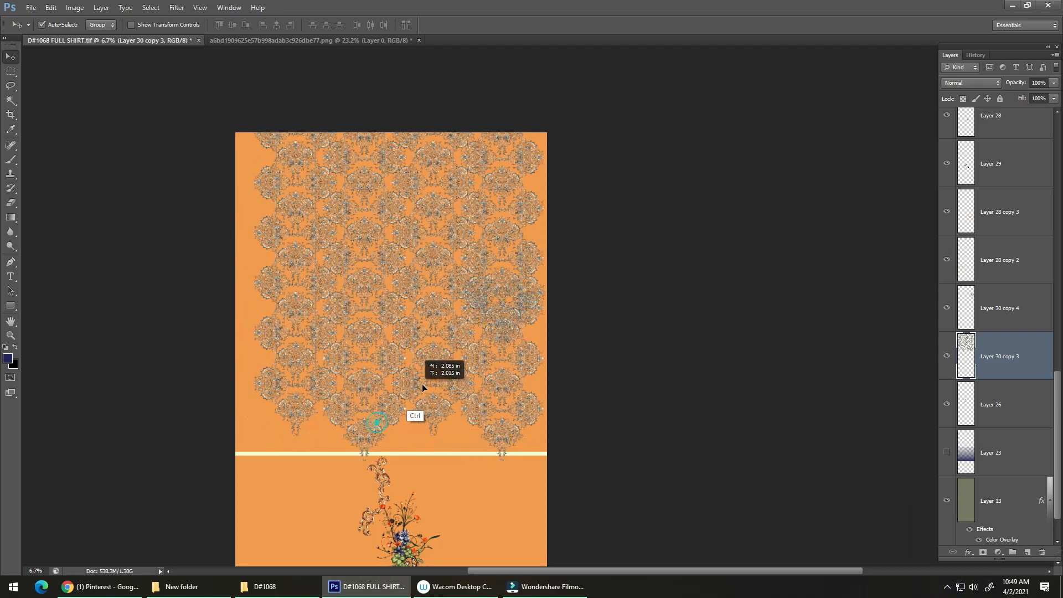
key(ctrl+z)
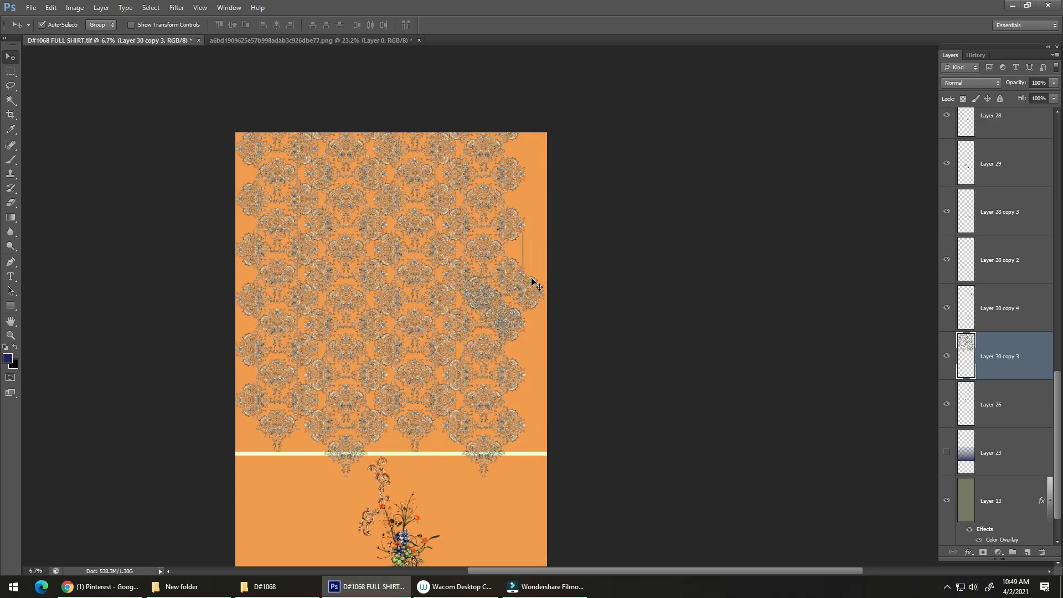
Hide the stray motif group on Layer 30 copy 4 that overlaps the column pattern, and show the guides again
drag(532, 282, 551, 222)
click(948, 310)
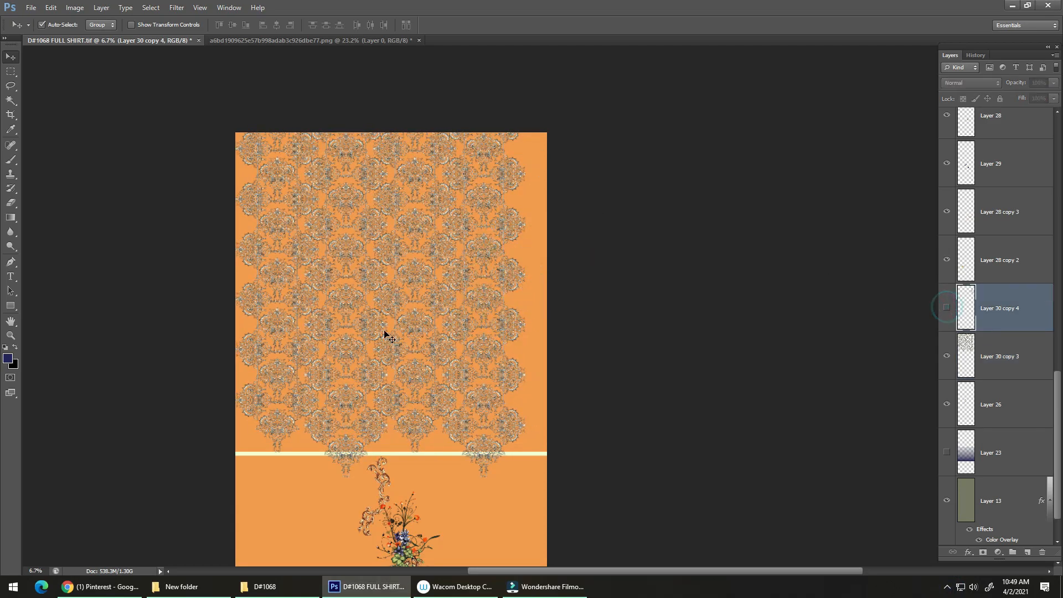
scroll(384, 332, up, 2)
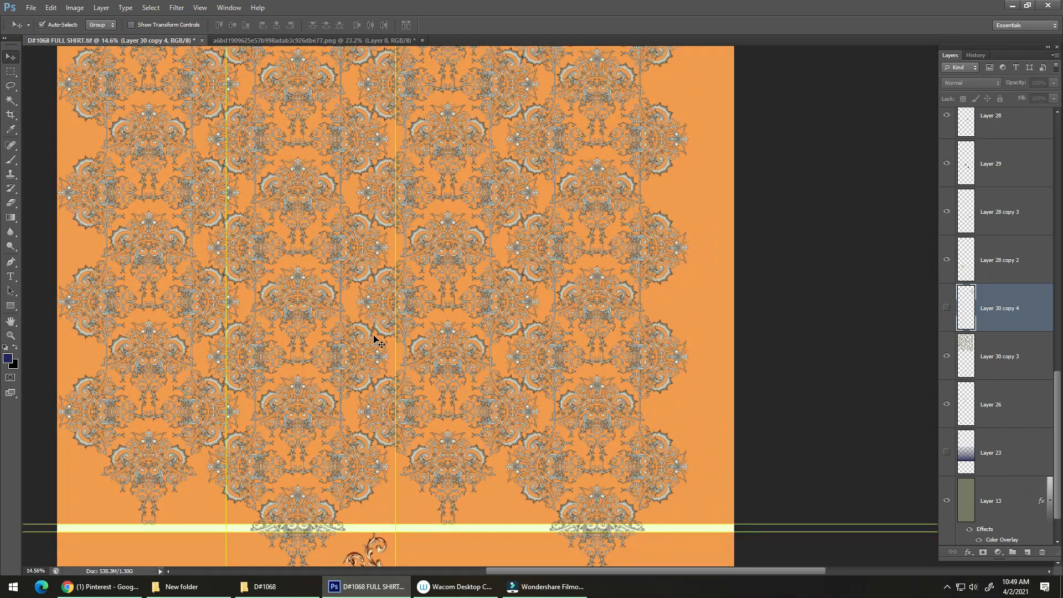
scroll(418, 346, down, 2)
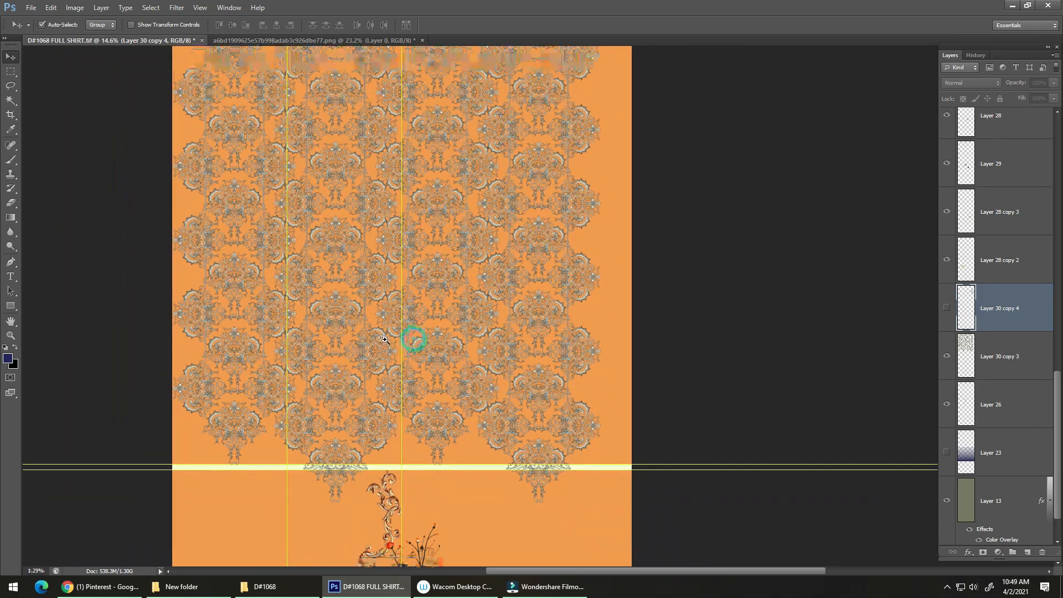
Shift the merged scrollwork pattern horizontally to the left so it runs past the shirt's left edge
drag(496, 398, 454, 427)
drag(463, 383, 540, 295)
drag(290, 370, 371, 412)
scroll(366, 418, up, 3)
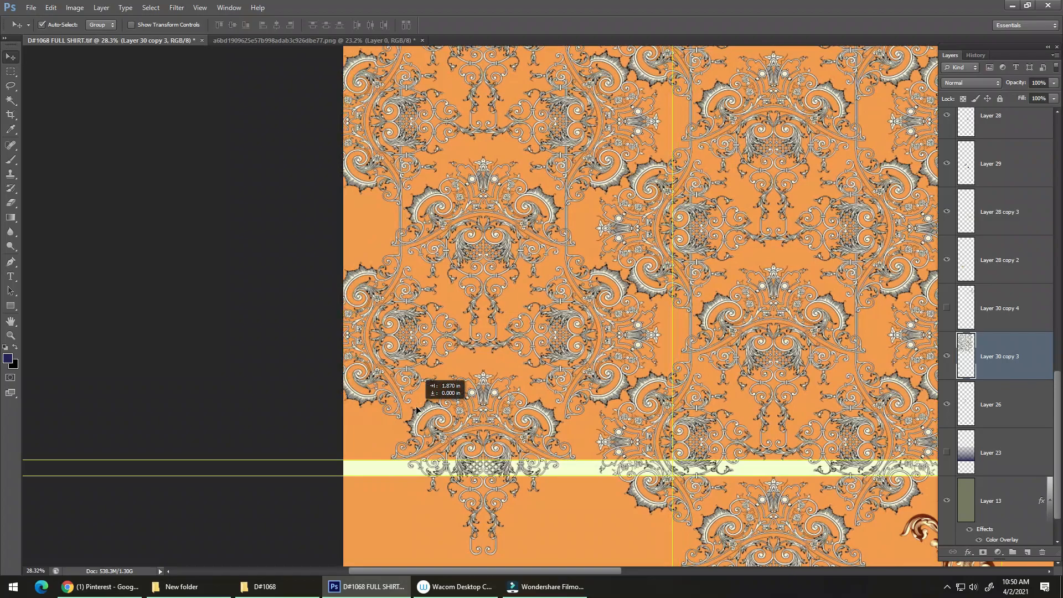
drag(417, 410, 276, 400)
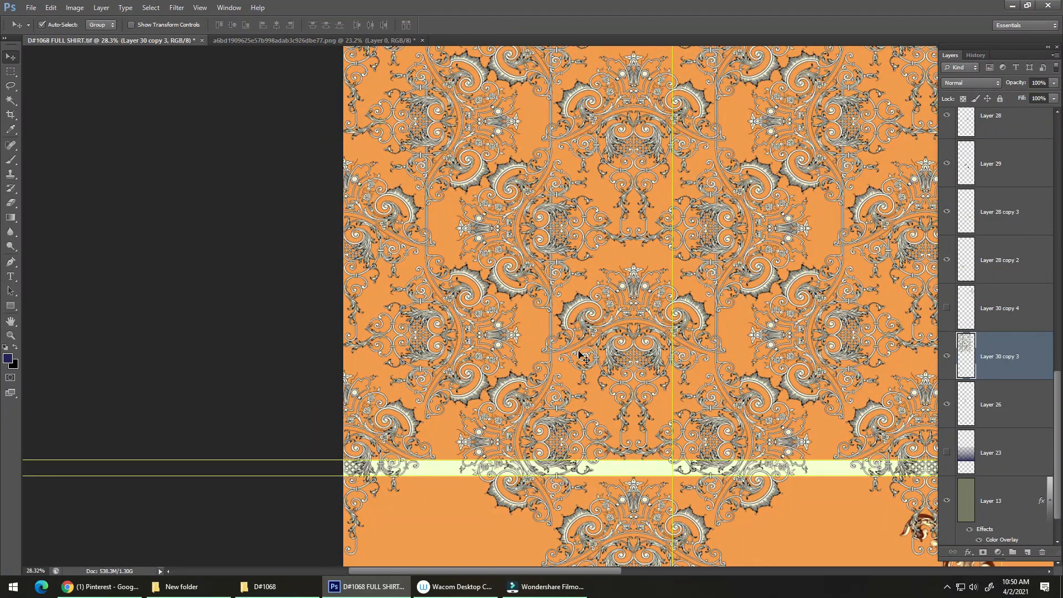
Move the pattern further left until a scroll motif column sits on the shirt's centre guide
scroll(580, 354, down, 5)
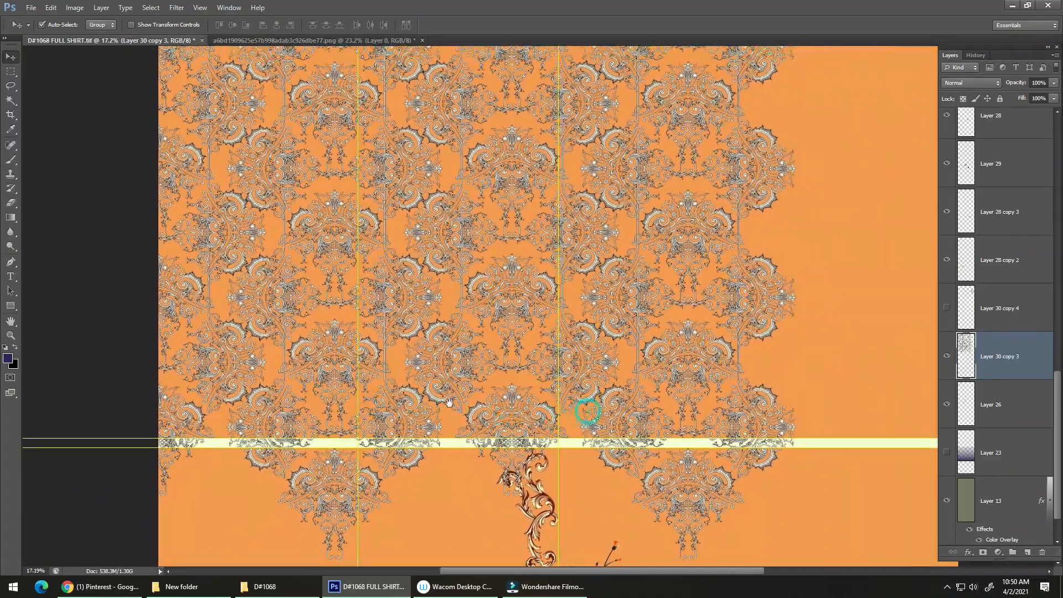
scroll(587, 410, up, 5)
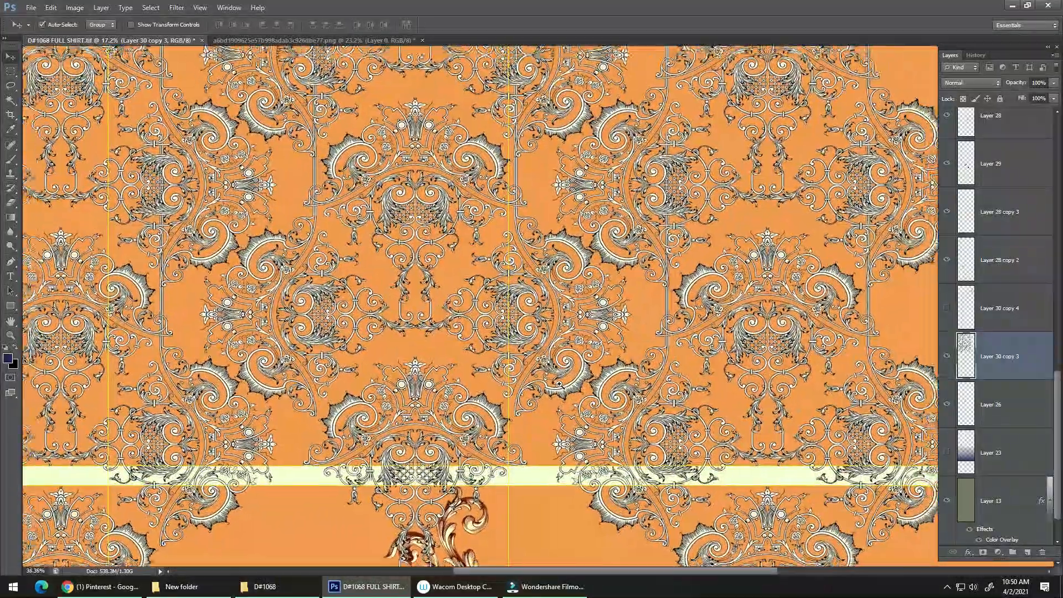
mouse_move(559, 384)
mouse_down()
mouse_move(594, 382)
mouse_move(570, 379)
mouse_up()
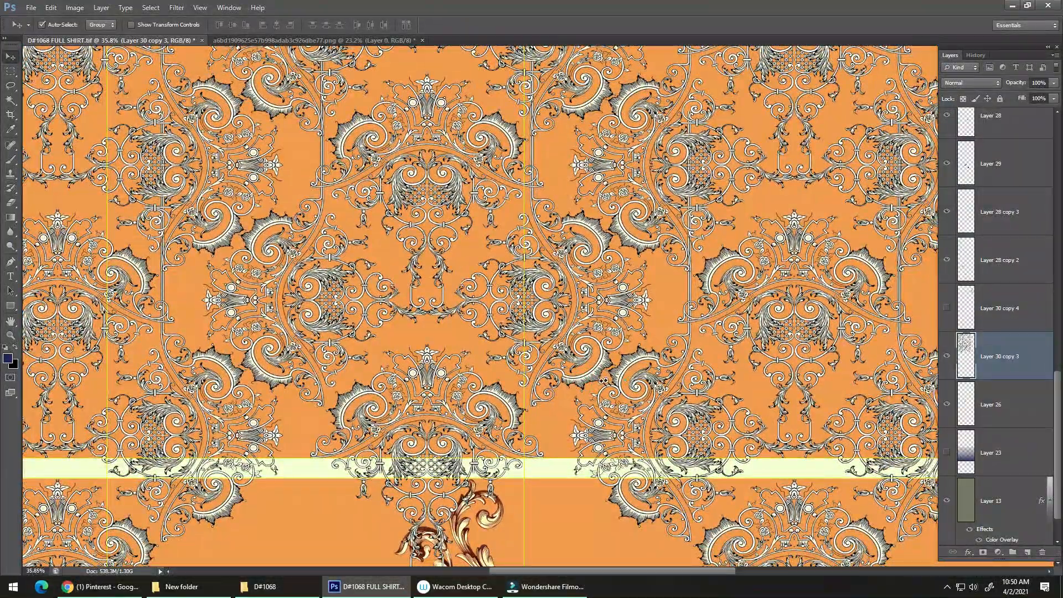
scroll(603, 381, down, 8)
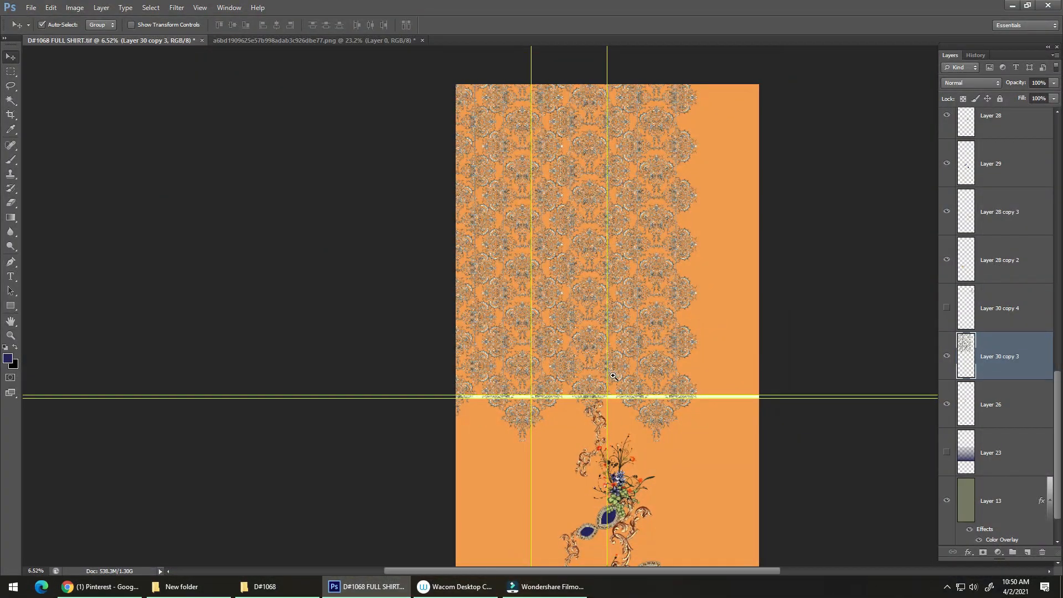
scroll(614, 376, up, 5)
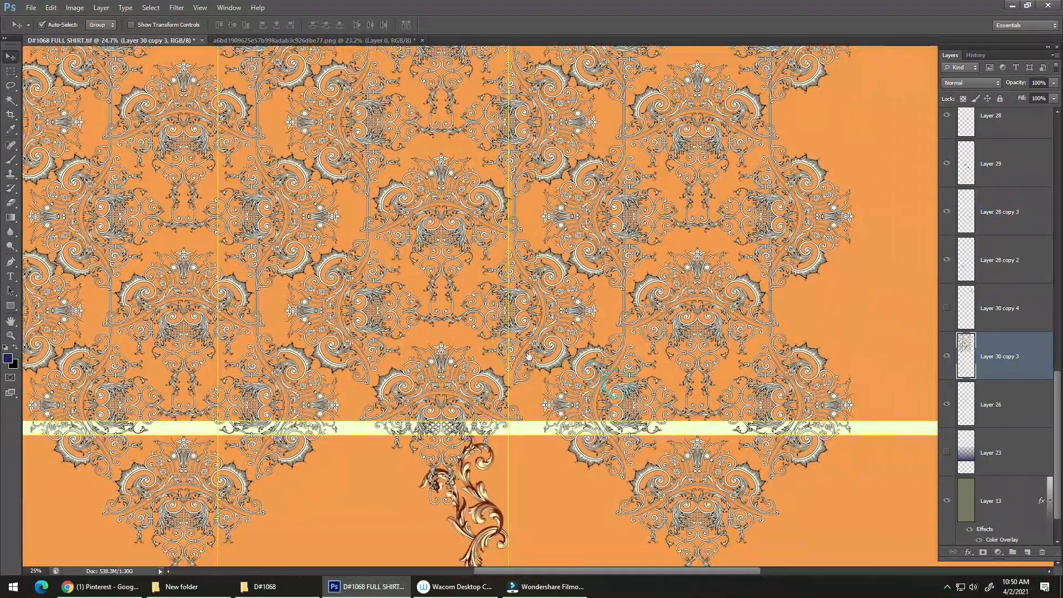
drag(576, 366, 378, 350)
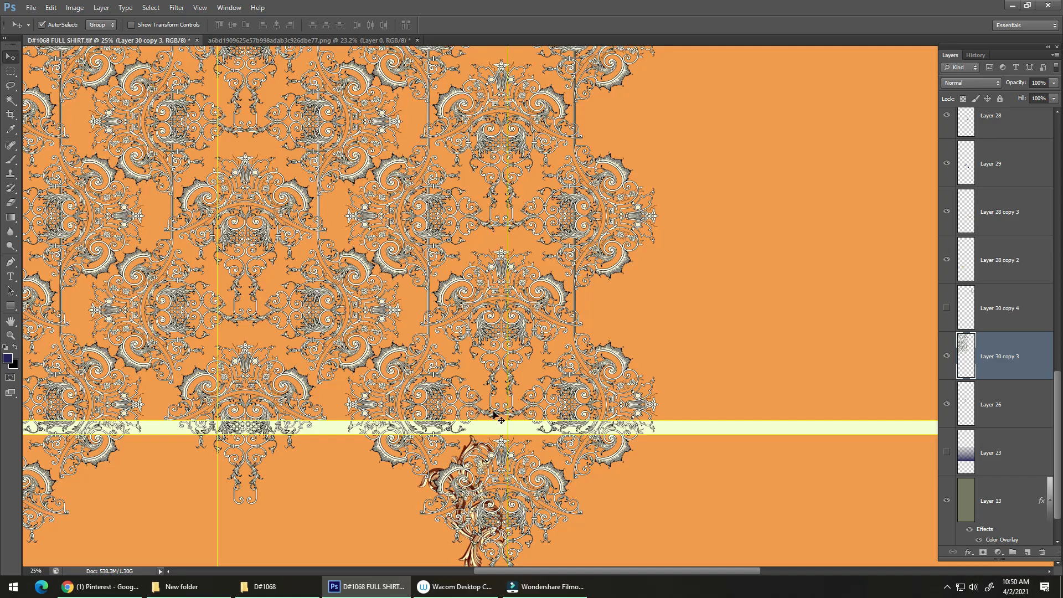
Fine-tune the pattern's position so the motif column's symmetry axis coincides with the centre guide, checking the join up close
drag(505, 425, 503, 376)
drag(533, 225, 614, 228)
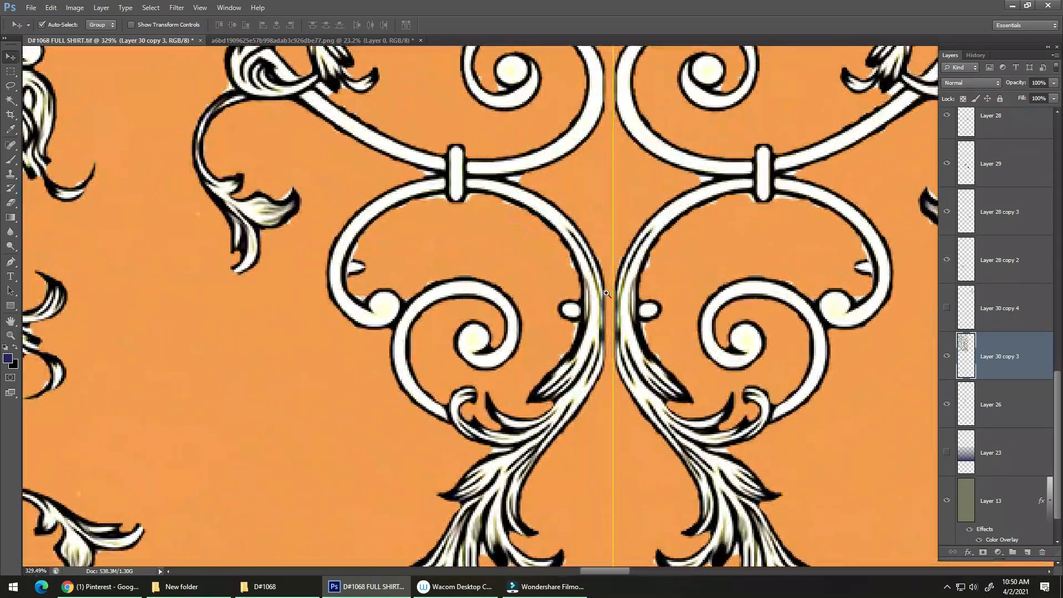
drag(613, 310, 582, 309)
drag(612, 267, 559, 362)
drag(577, 253, 582, 253)
drag(576, 214, 501, 358)
drag(569, 360, 569, 362)
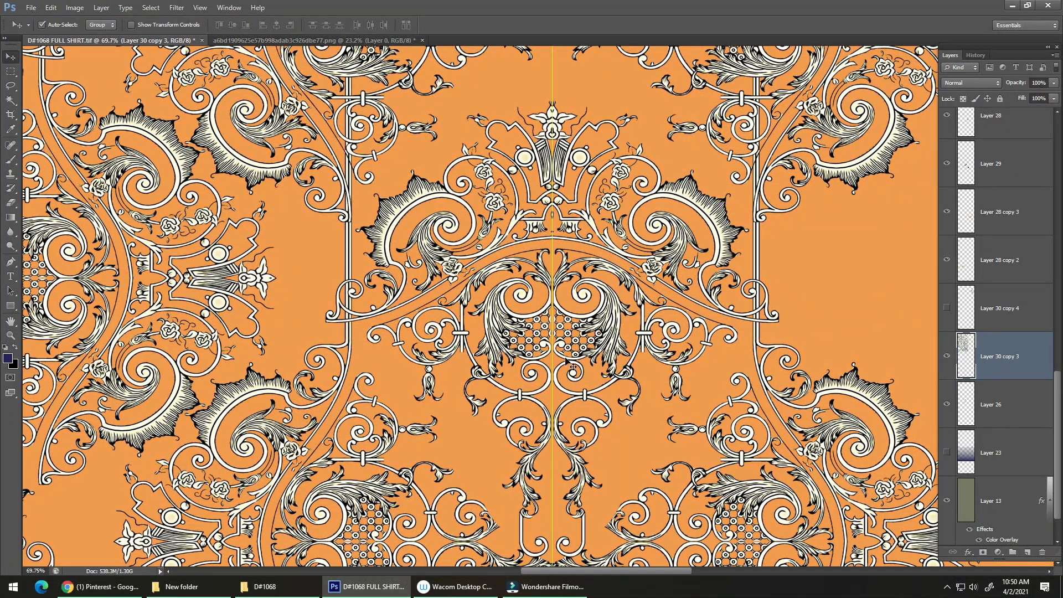
alt+click(548, 353)
ctrl+click(544, 346)
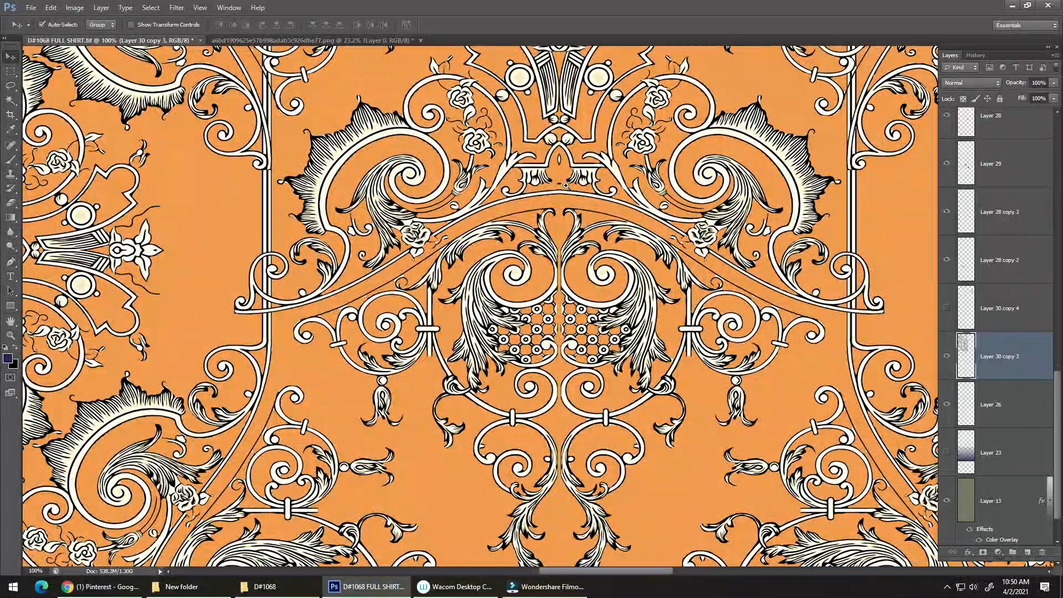
drag(560, 184, 470, 229)
drag(491, 217, 499, 341)
mouse_move(510, 343)
mouse_down()
mouse_move(483, 338)
mouse_move(497, 331)
mouse_up()
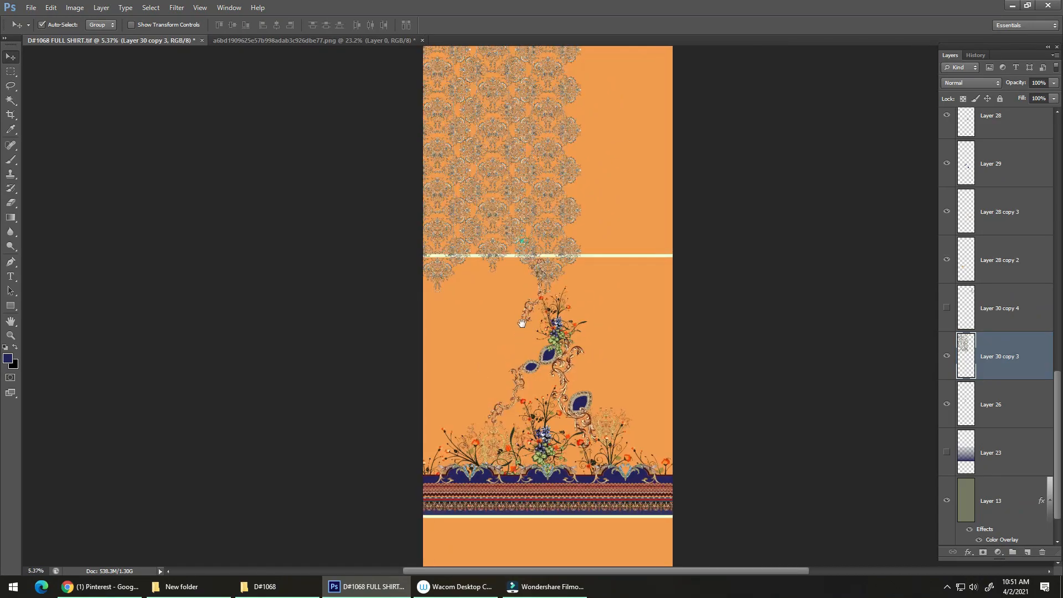
Scale the scrollwork pattern proportionally to 90.43% and shift it slightly left to recentre the motif column on the centre guide
drag(519, 168, 524, 359)
click(525, 359)
key(ctrl+t)
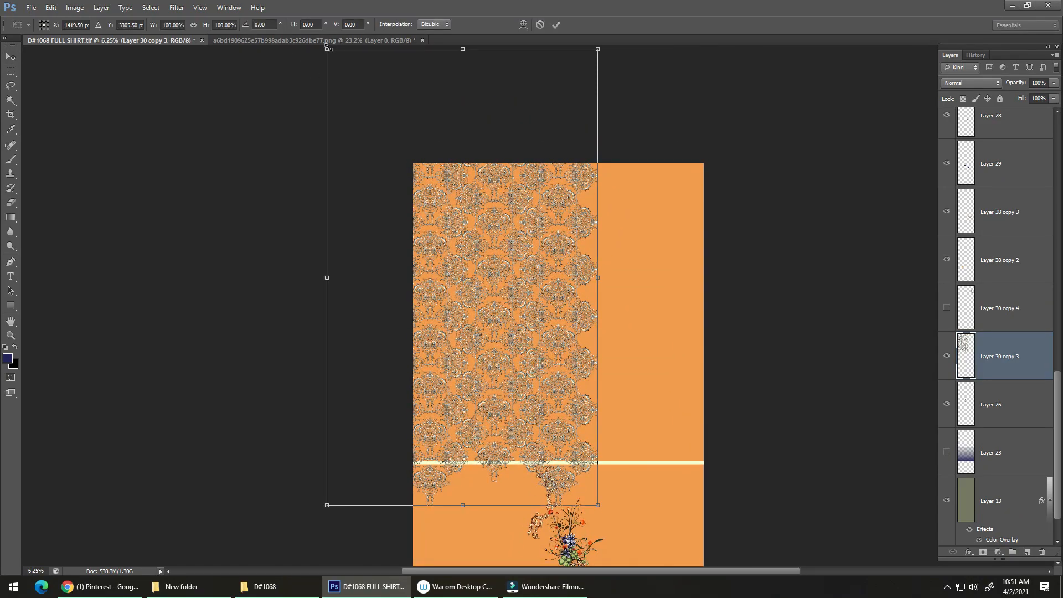
drag(327, 48, 334, 103)
click(546, 408)
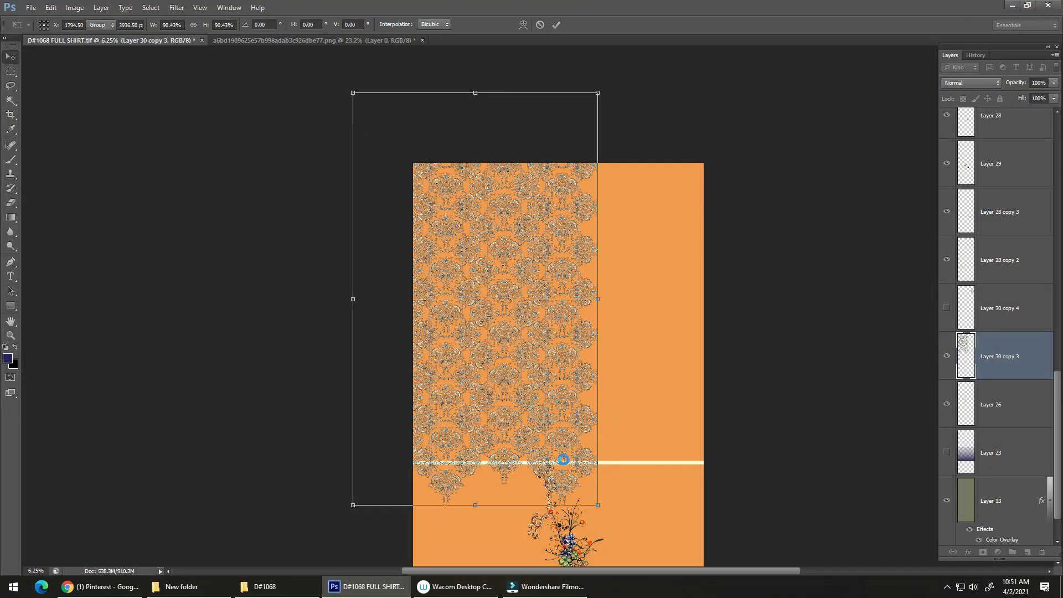
double_click(562, 463)
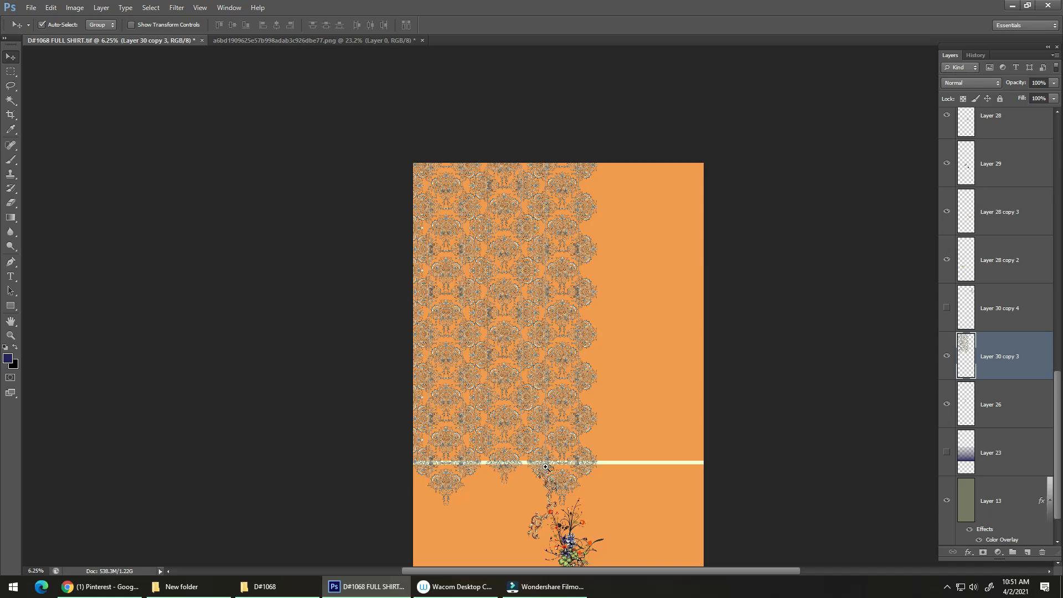
drag(545, 467, 526, 386)
click(526, 387)
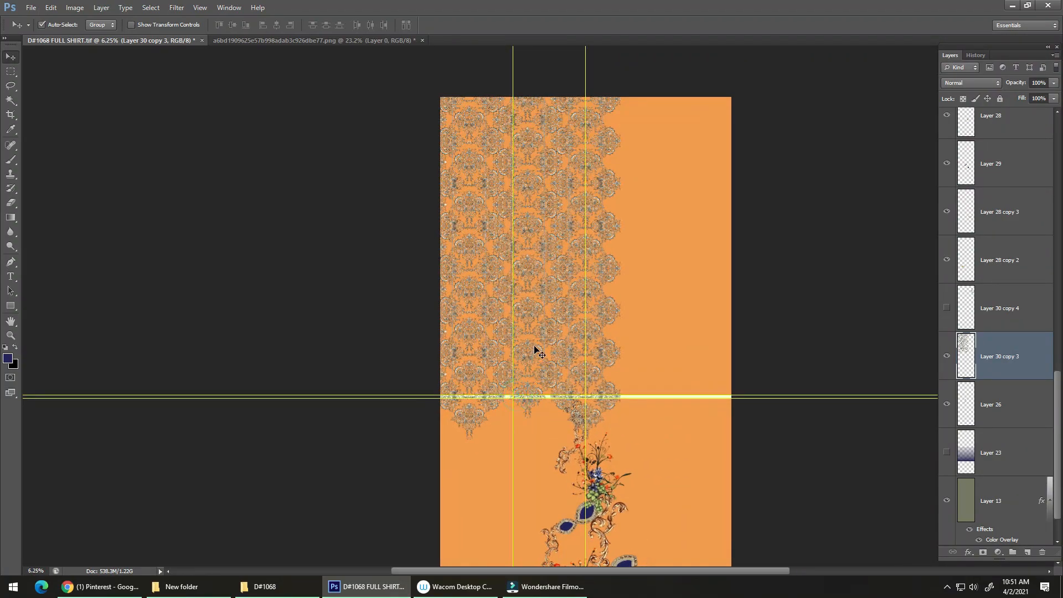
Delete the pattern parts to the right of the centre guide and below the upper pale horizontal band's top guide
key(m)
drag(587, 89, 707, 493)
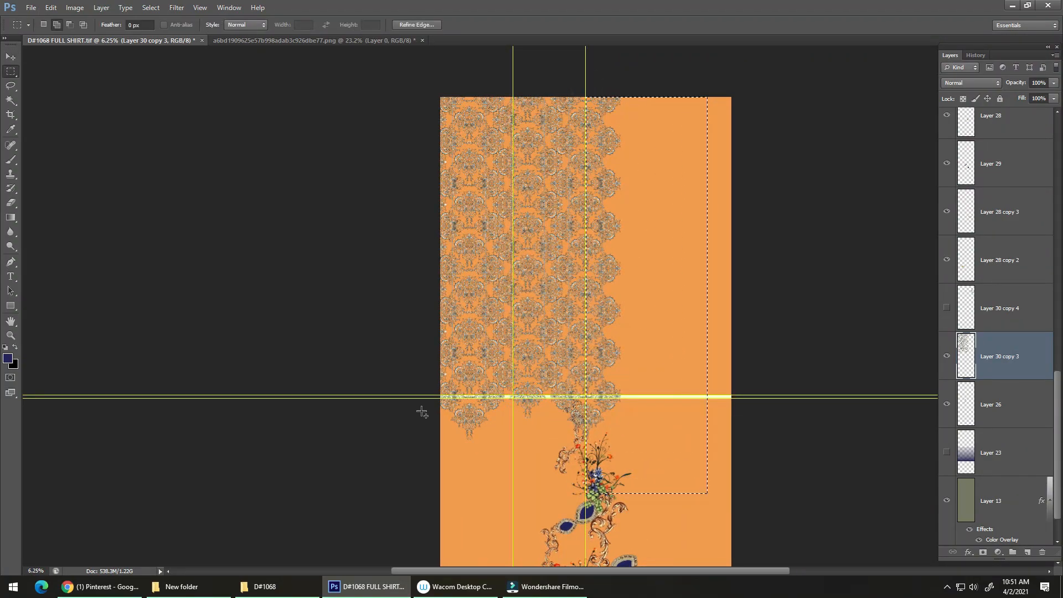
drag(413, 397, 888, 587)
key(Delete)
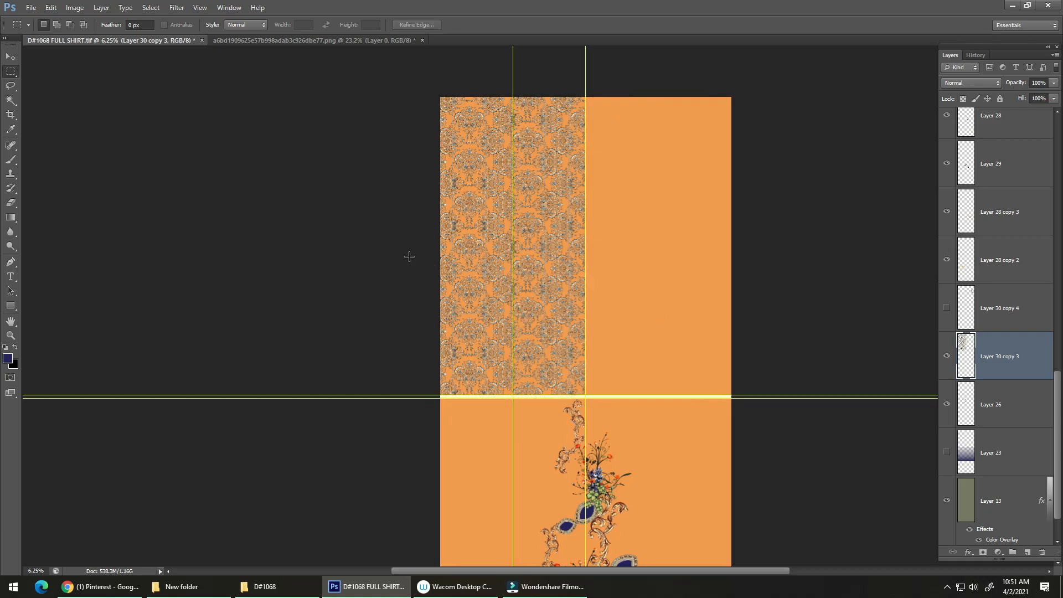
Crop the document to its existing canvas bounds with Delete Cropped Pixels on, discarding artwork that overhangs the edges
key(ctrl+minus)
key(c)
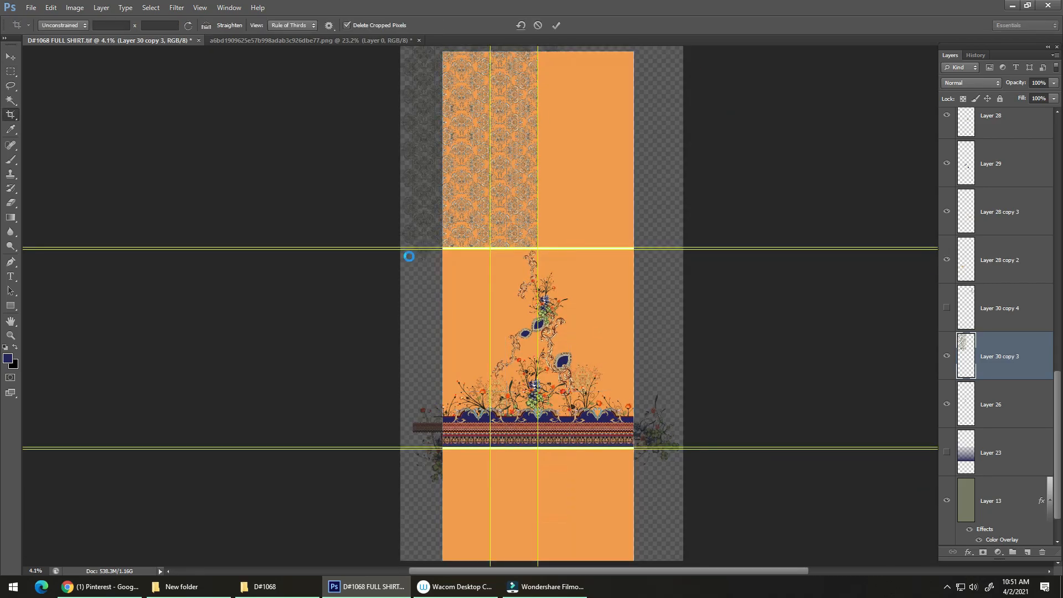
click(946, 585)
click(943, 588)
drag(472, 163, 503, 141)
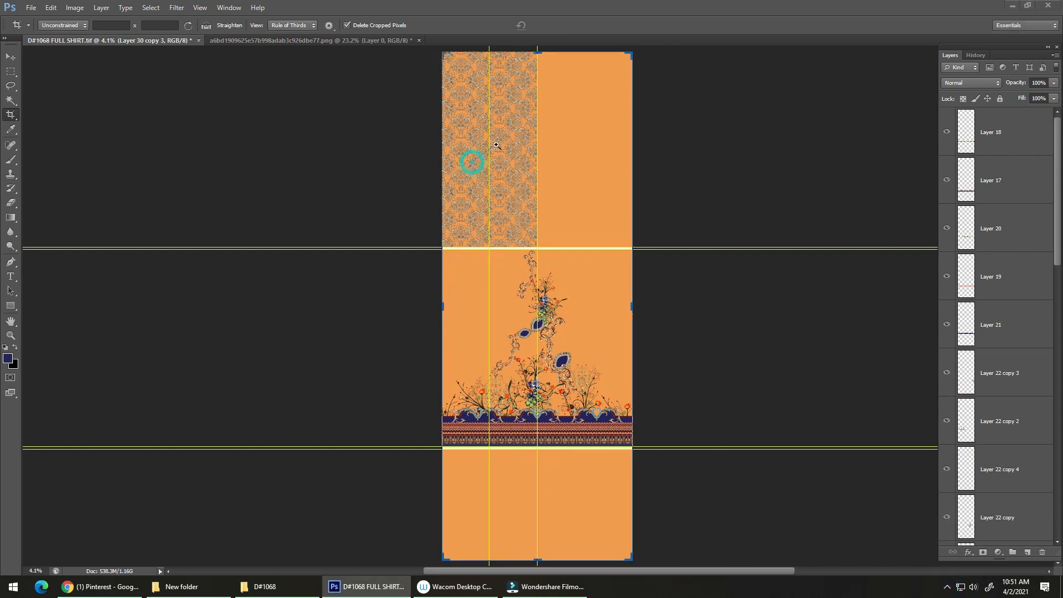
key(Escape)
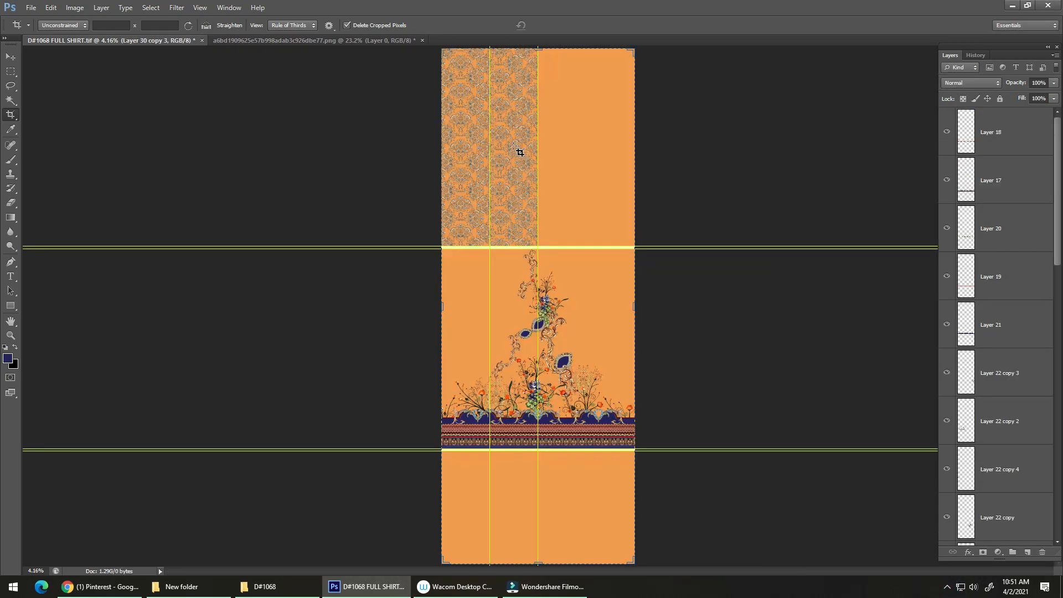
Mirror a copy of the half pattern horizontally across the centre guide to fill the right half, then deselect and hide the guides
key(v)
scroll(558, 166, up, 5)
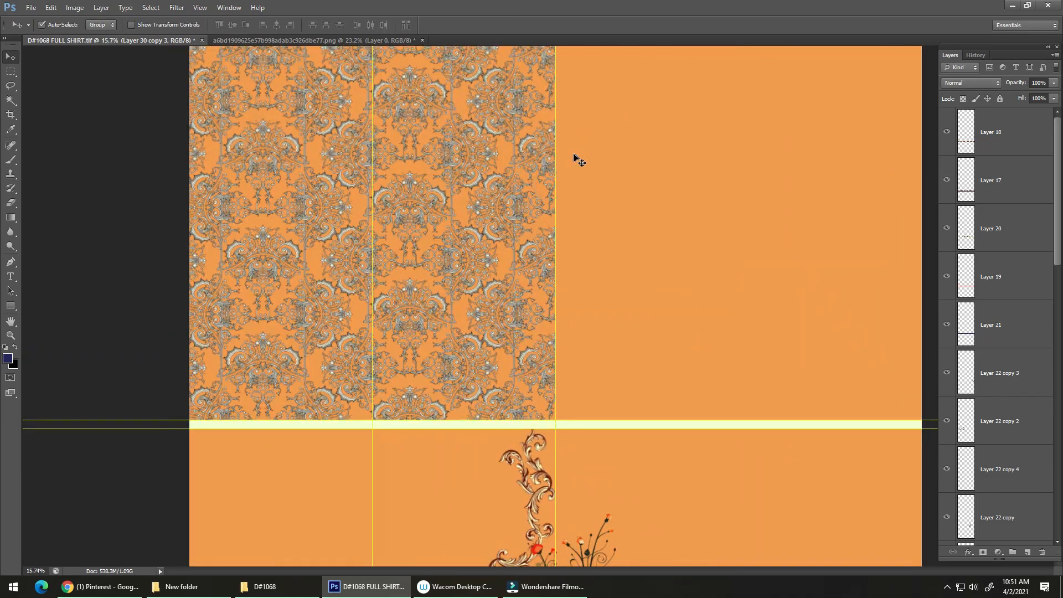
key(alt+e)
key(alt+a)
key(alt+h)
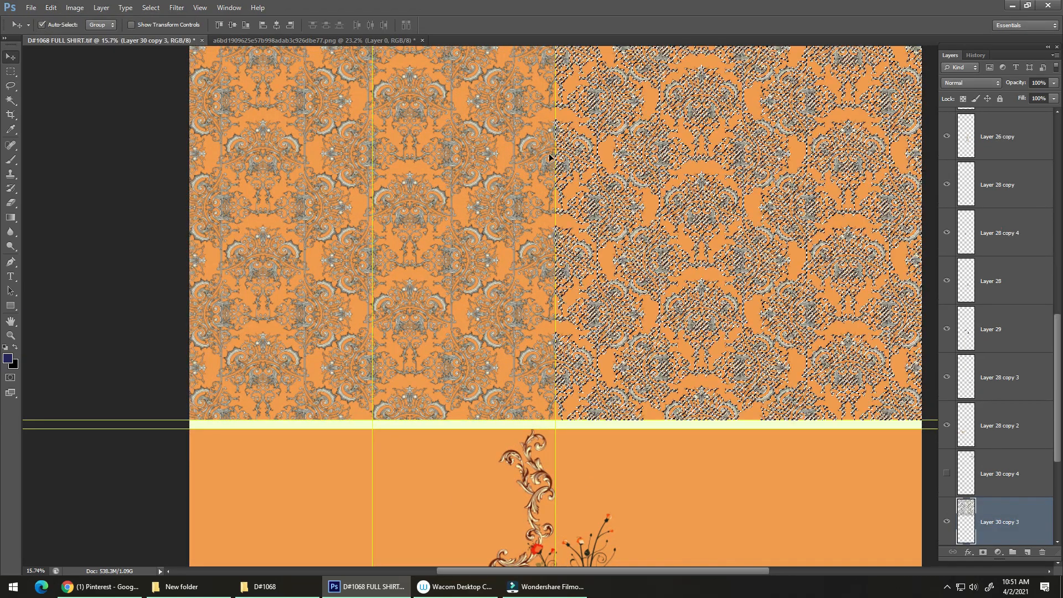
key(ctrl+d)
key(ctrl+h)
Check the mirrored pattern across the full shirt width and save the document
drag(578, 263, 541, 269)
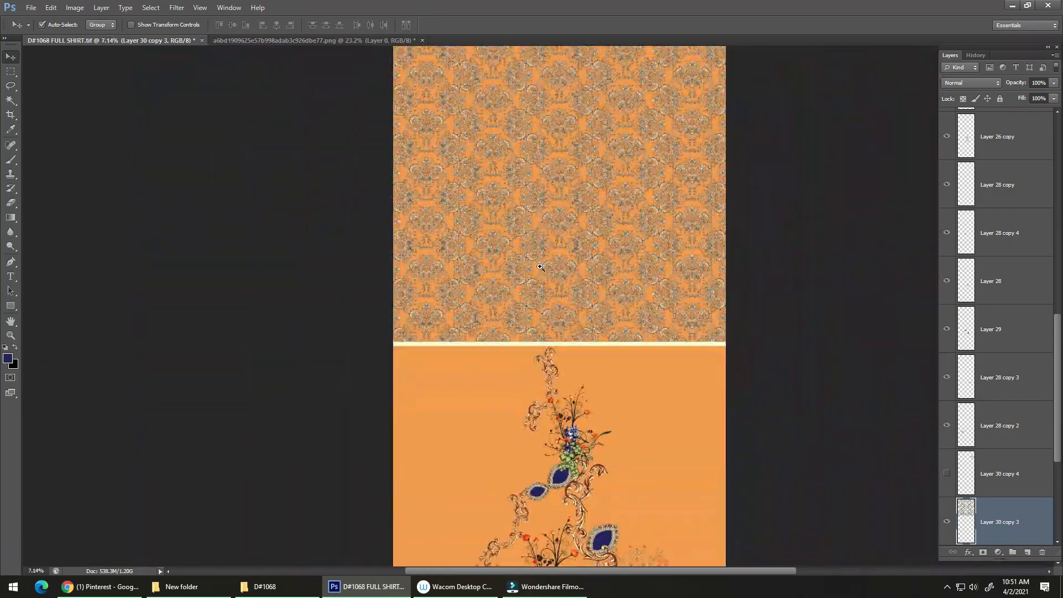
drag(569, 302, 477, 240)
scroll(531, 303, down, 2)
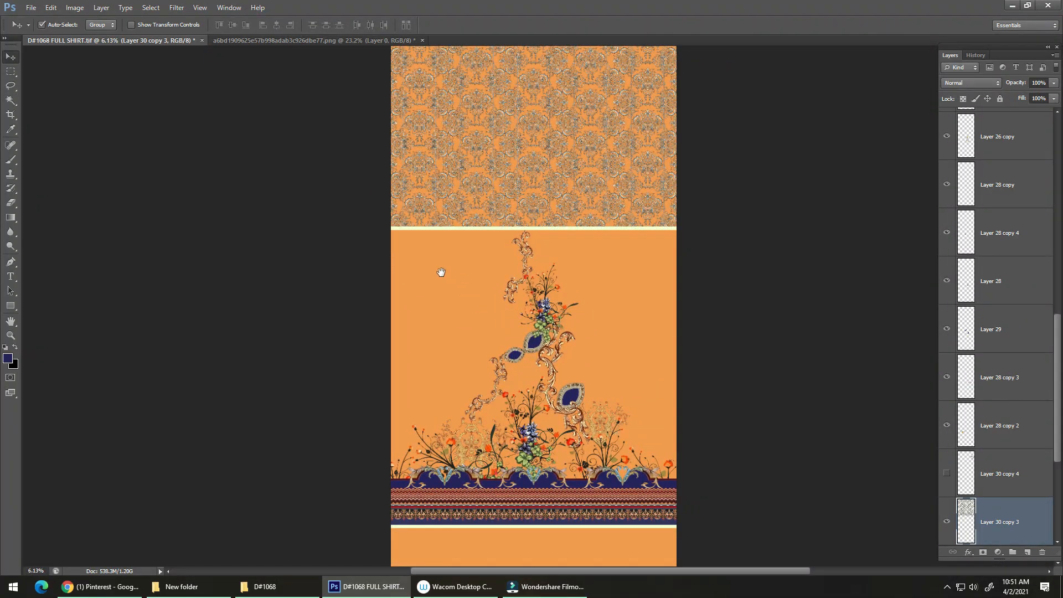
scroll(540, 230, up, 1)
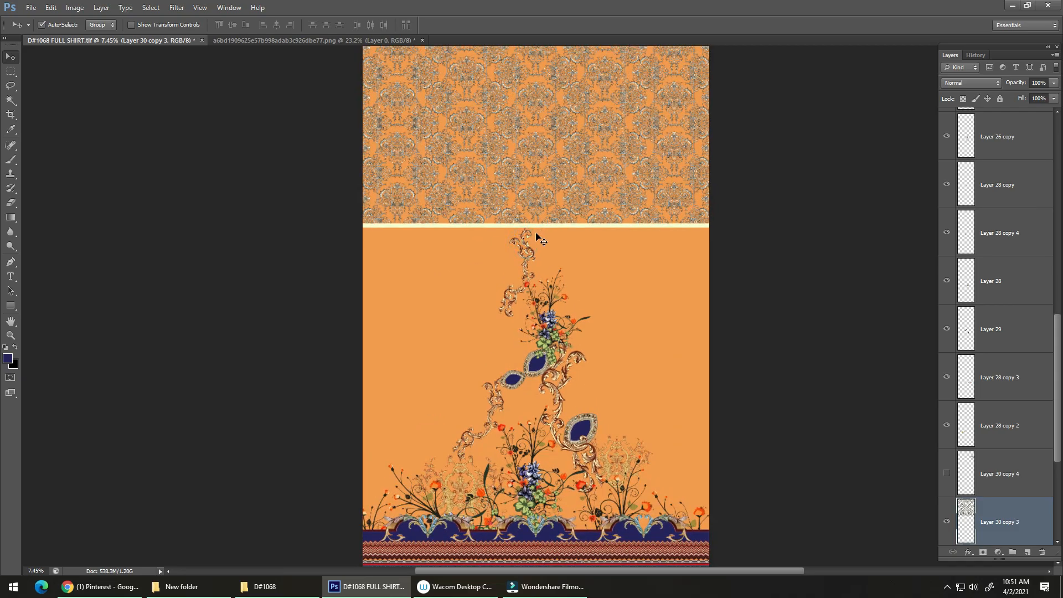
scroll(637, 194, up, 9)
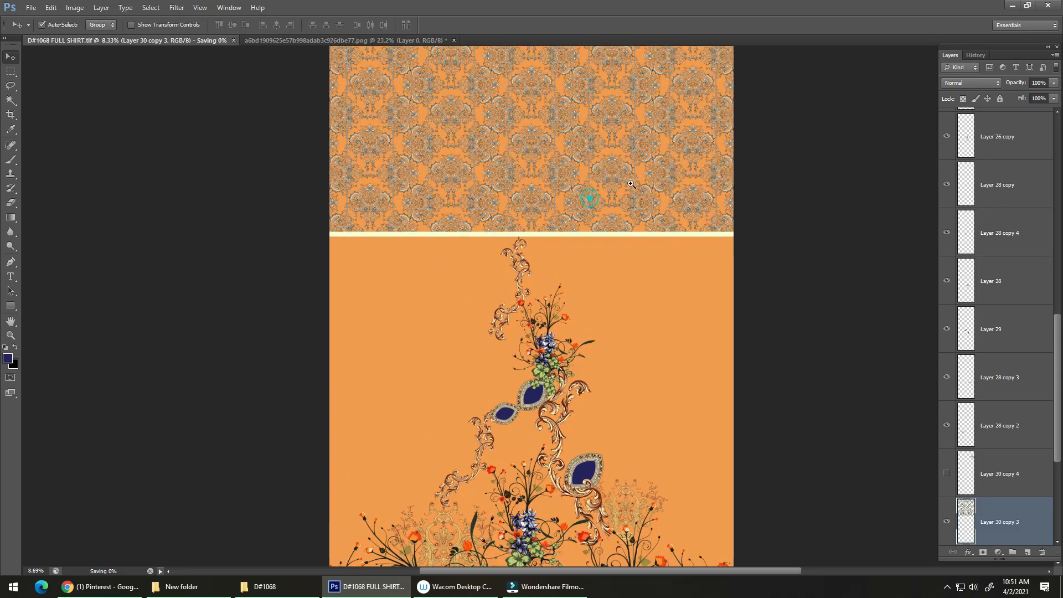
key(ctrl+s)
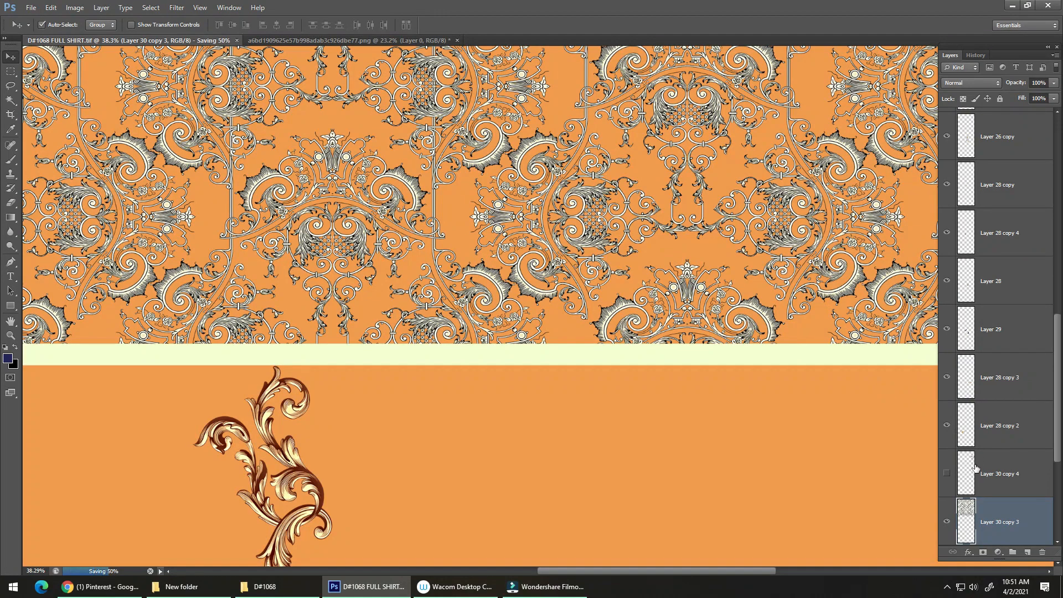
Duplicate Layer 30 copy 3, hide the original and set the duplicate's blend mode to Luminosity
key(ctrl+j)
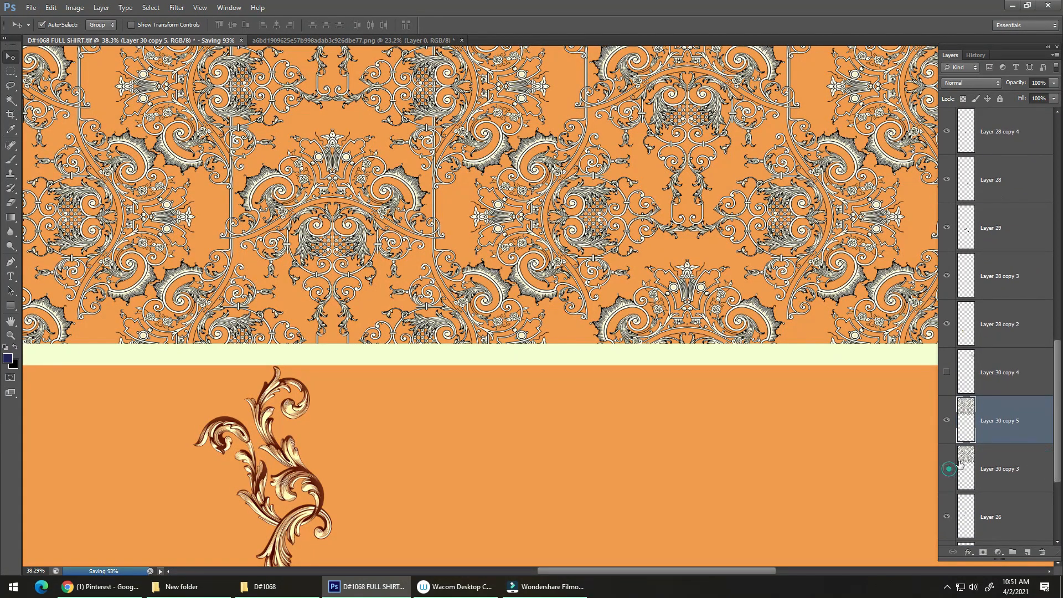
click(947, 469)
click(977, 84)
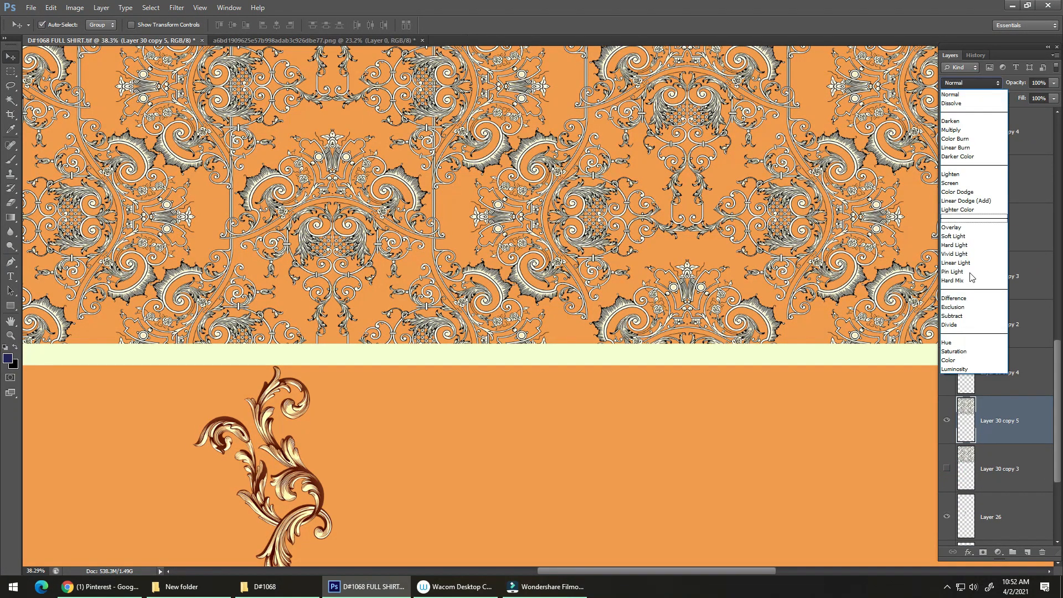
click(954, 369)
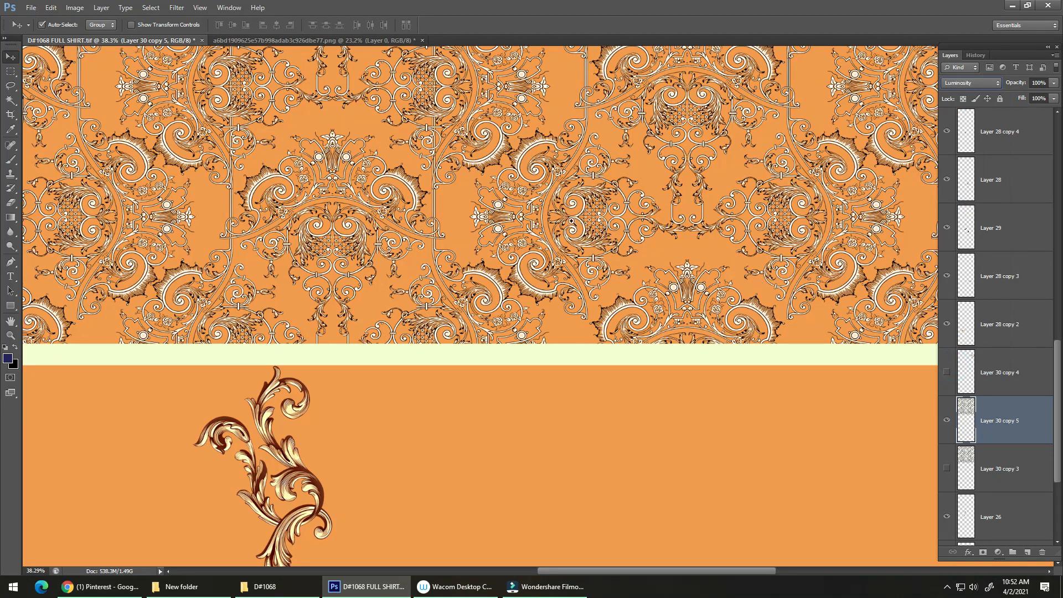
Place a copy of the Luminosity pattern straight below the pale band so it fills the ground behind the floral artwork
scroll(571, 221, down, 10)
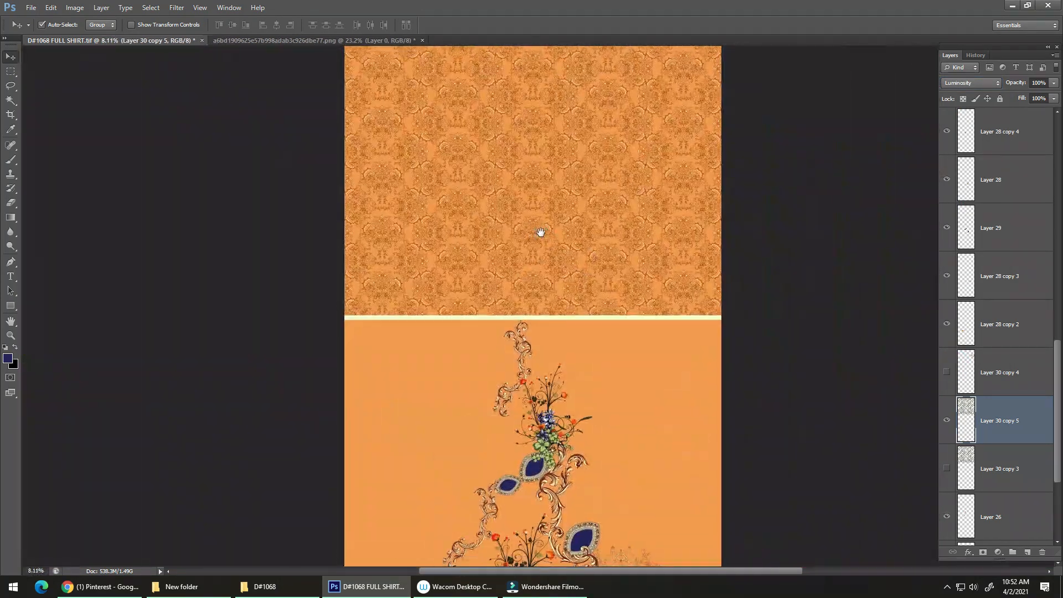
scroll(540, 232, down, 4)
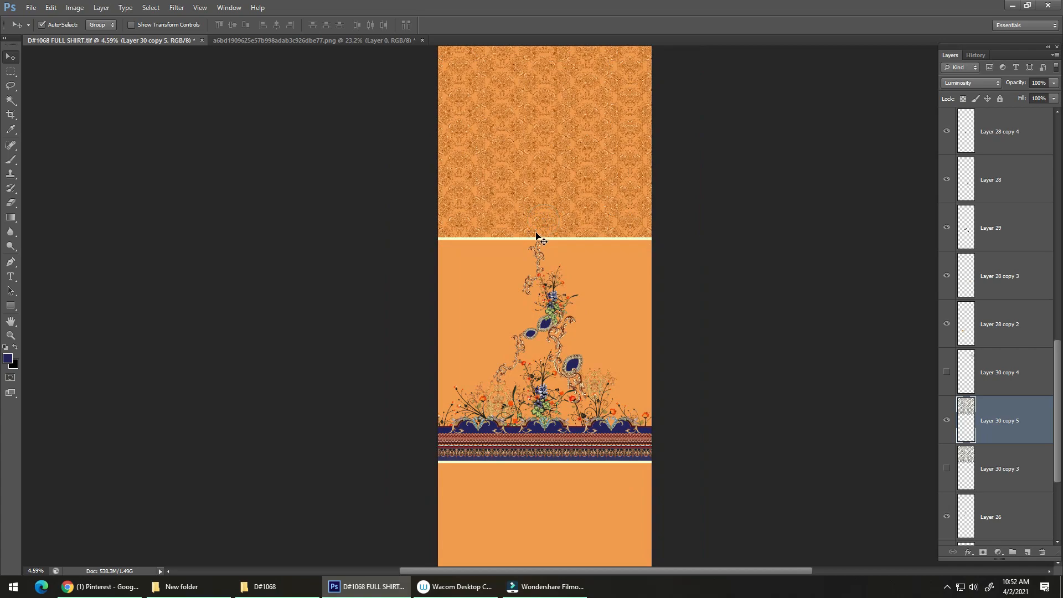
key(ctrl+alt+t)
drag(580, 152, 579, 361)
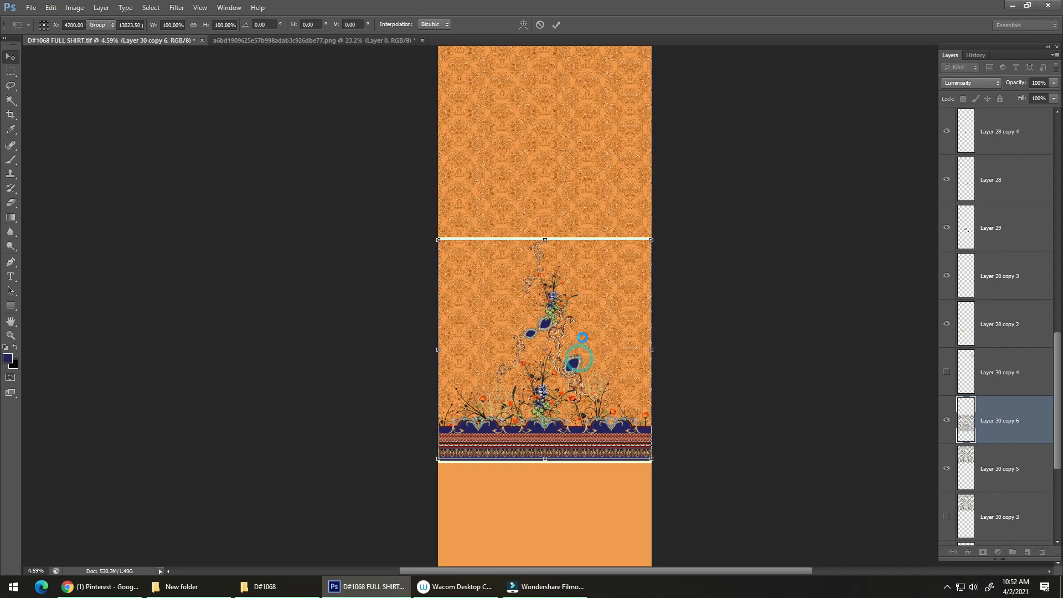
key(Return)
scroll(1039, 432, down, 3)
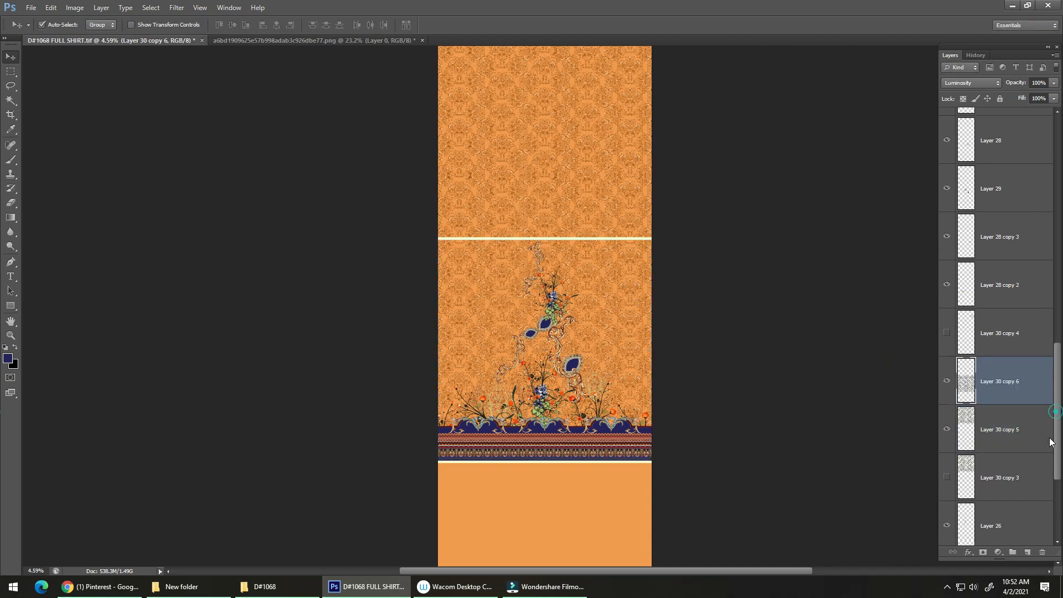
Move Layer 30 copy 6 directly below Layer 23 and make Layer 23's navy gradient visible over the scroll pattern
drag(1036, 305, 986, 489)
click(946, 440)
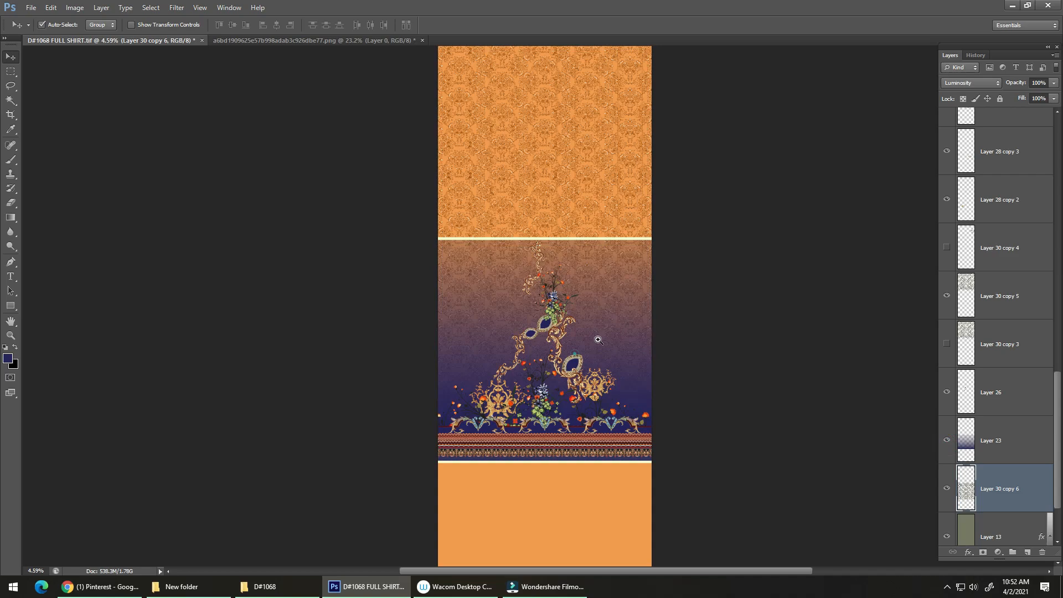
scroll(587, 340, up, 3)
scroll(557, 294, down, 2)
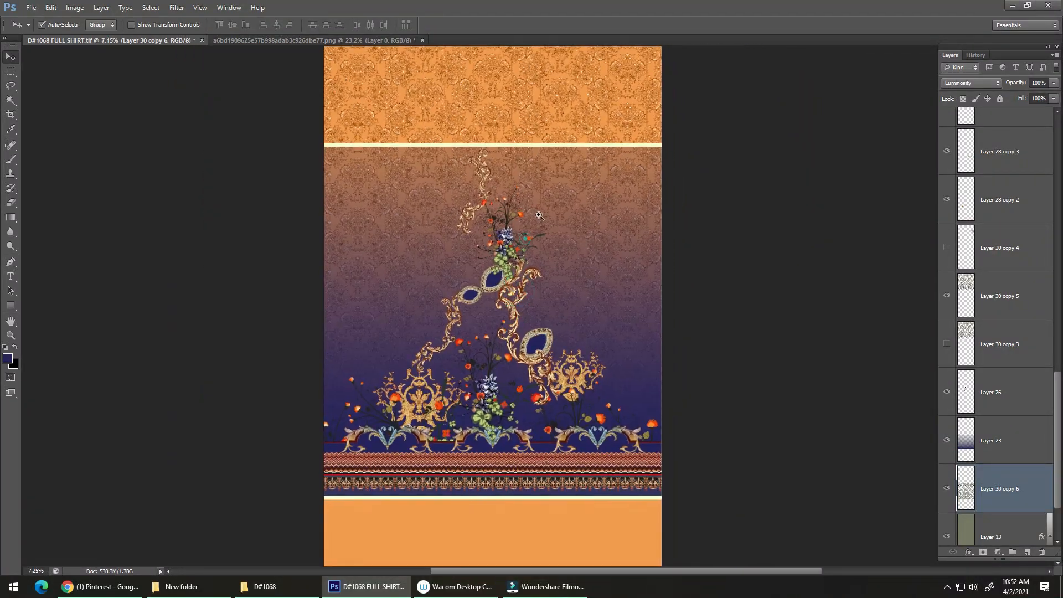
scroll(551, 218, up, 2)
scroll(547, 214, down, 1)
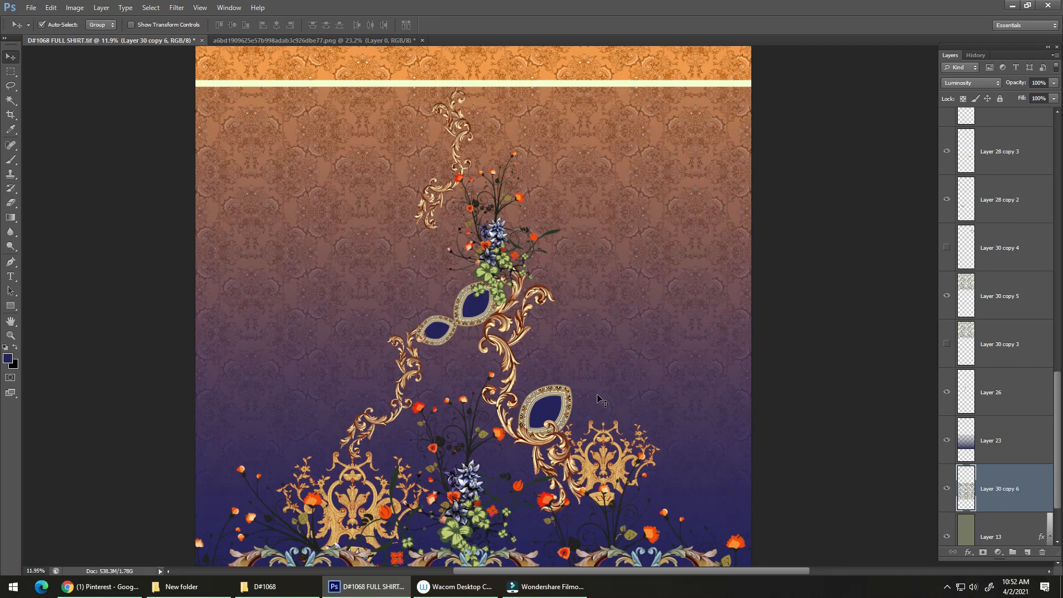
scroll(606, 403, down, 2)
Darken the navy gradient on Layer 23 with Levels, lowering the RGB midtone input to about 0.43
click(651, 408)
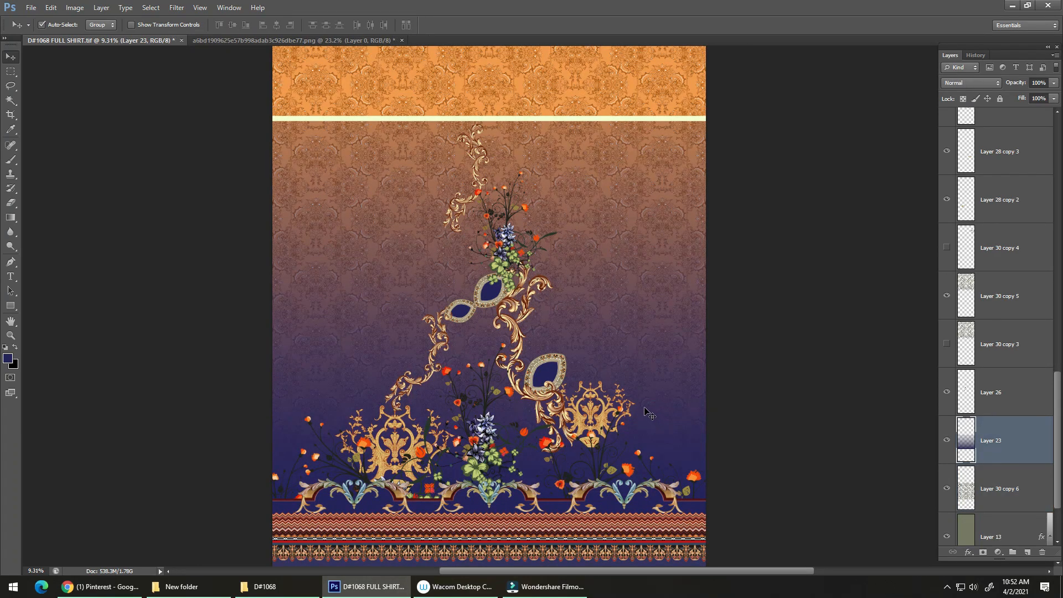
key(ctrl+l)
drag(818, 260, 839, 263)
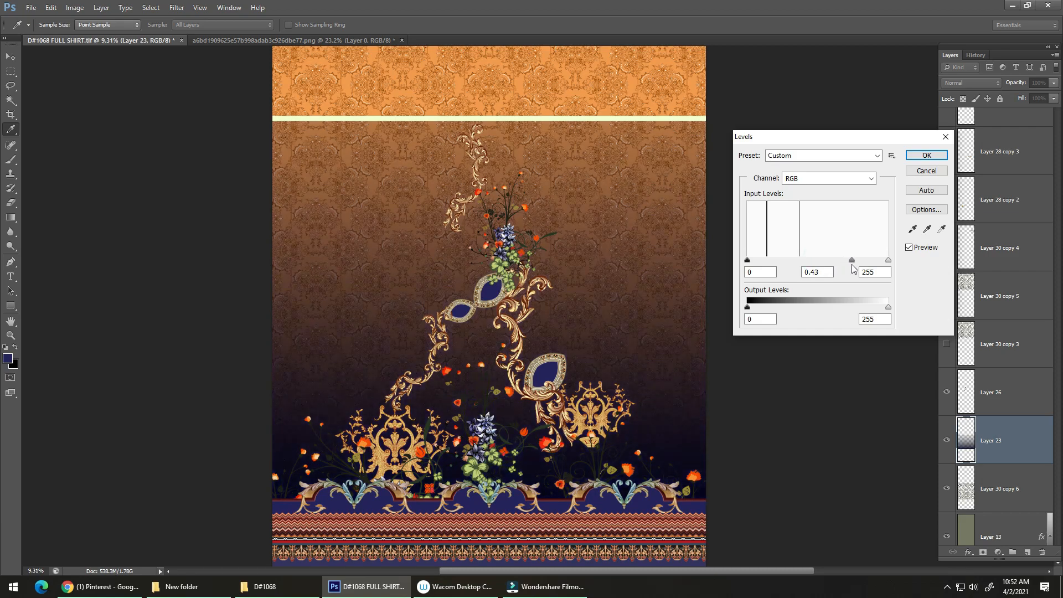
mouse_move(850, 264)
mouse_down()
mouse_move(830, 264)
mouse_move(846, 265)
mouse_up()
click(849, 265)
click(943, 156)
key(v)
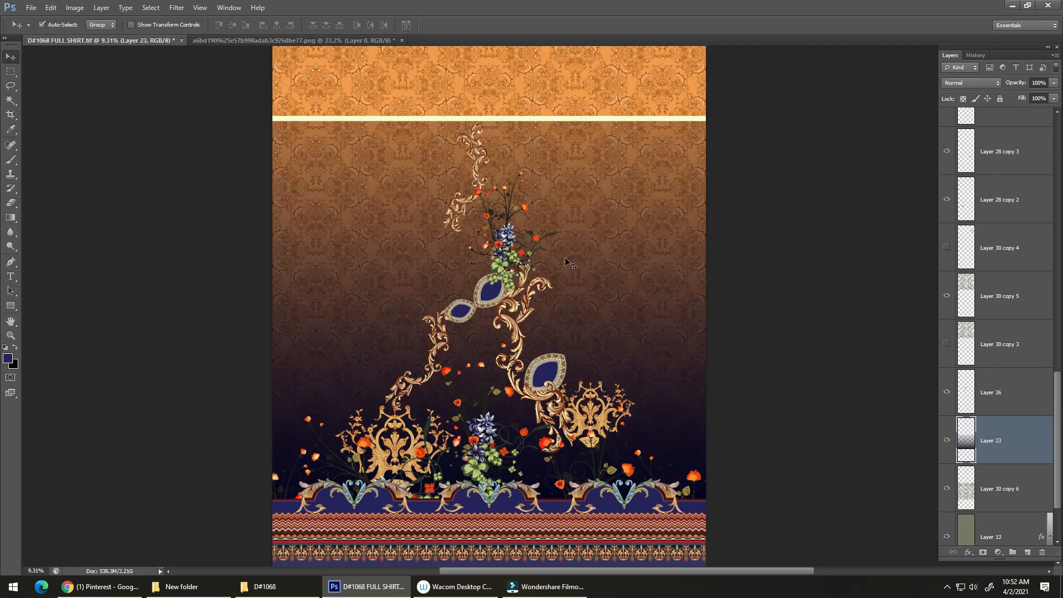